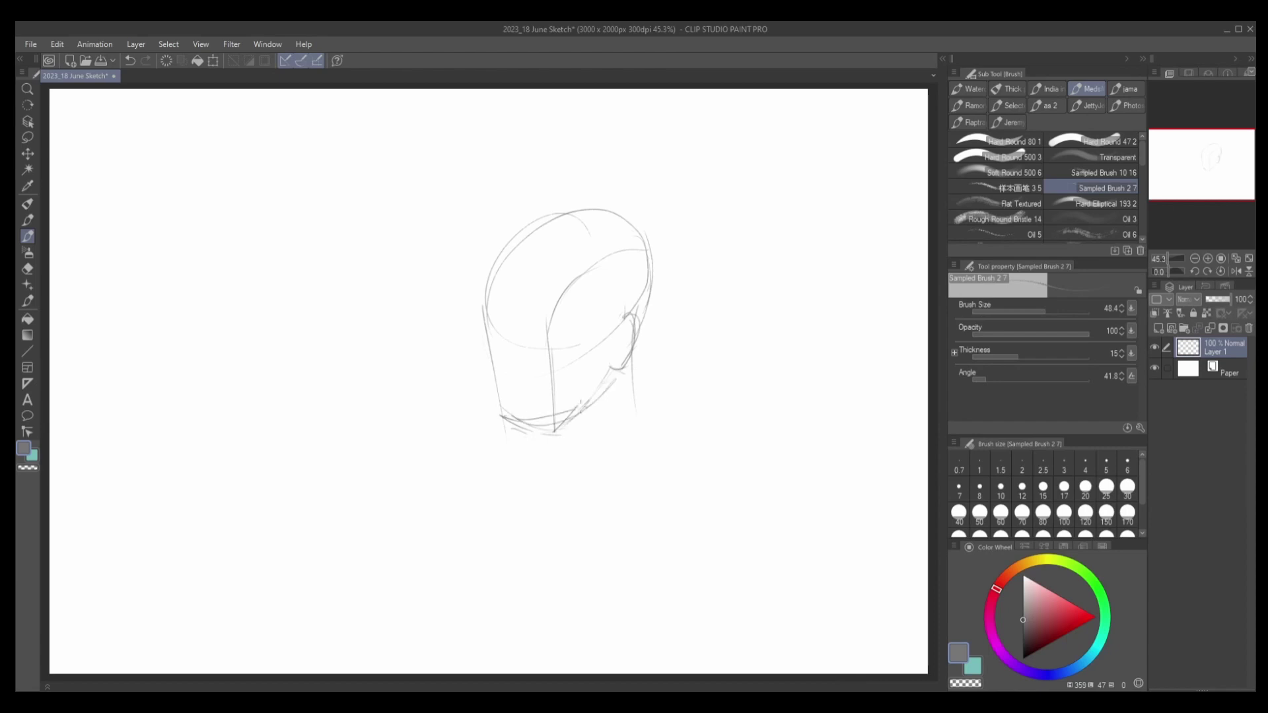
Clean up the chin lines and sketch the front of the neck with the collarbone and shoulder slope.
key("e")
key("b")
key("ctrl+z")
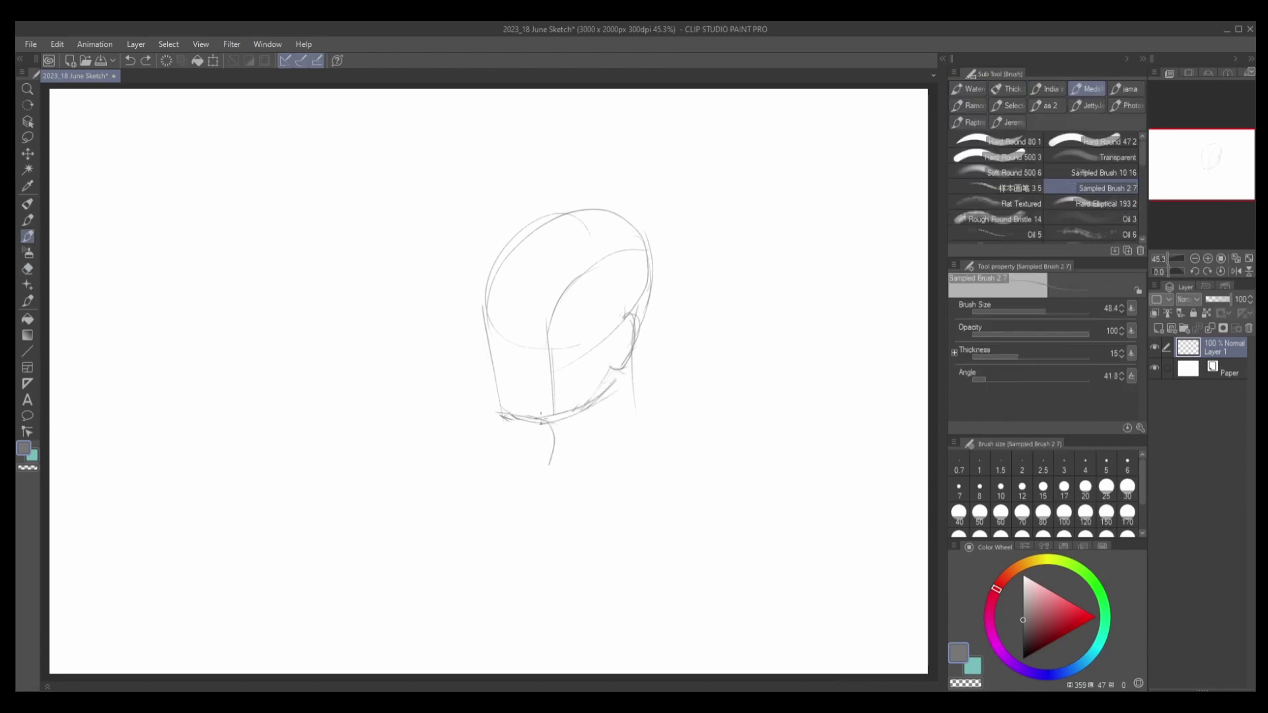
key("ctrl+z")
left_click_drag(583, 495, 630, 452)
left_click_drag(542, 516, 659, 498)
left_click_drag(556, 496, 551, 485)
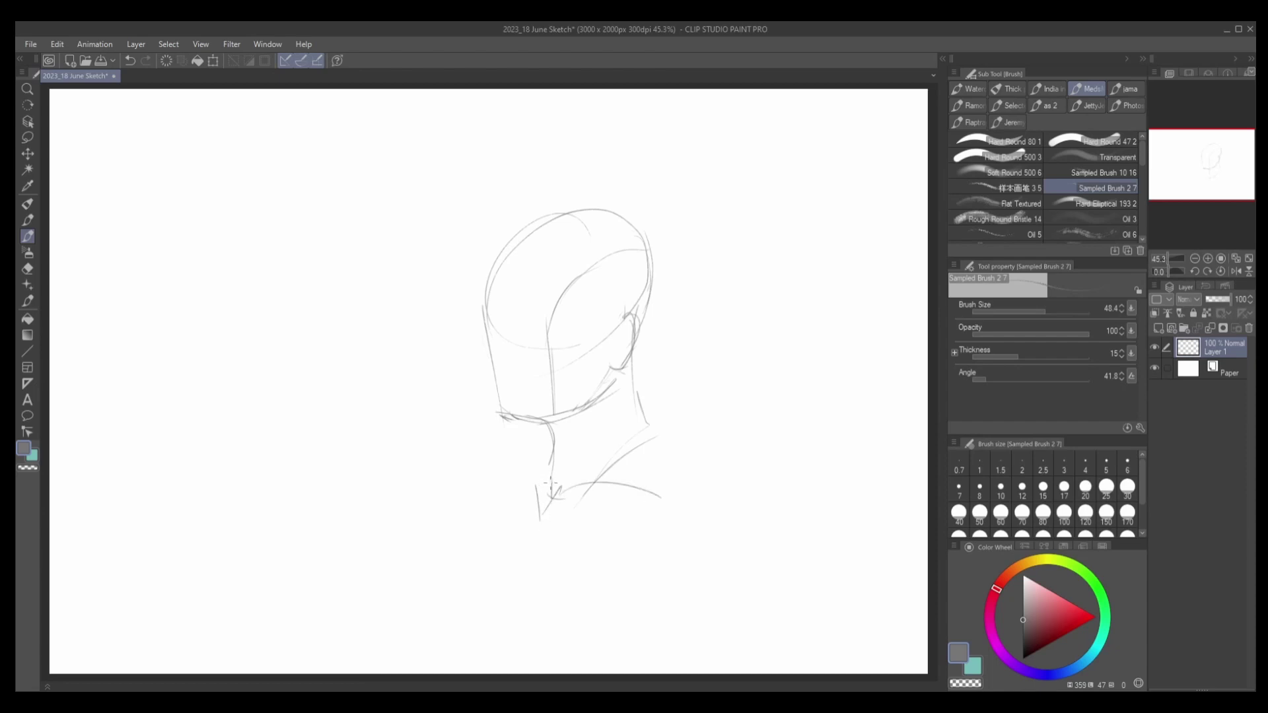
Rough in the near shoulder curve, the trapezius line and the chest centre line below the neck.
left_click_drag(662, 480, 704, 535)
left_click_drag(646, 409, 731, 503)
left_click_drag(618, 503, 600, 554)
left_click_drag(692, 501, 638, 569)
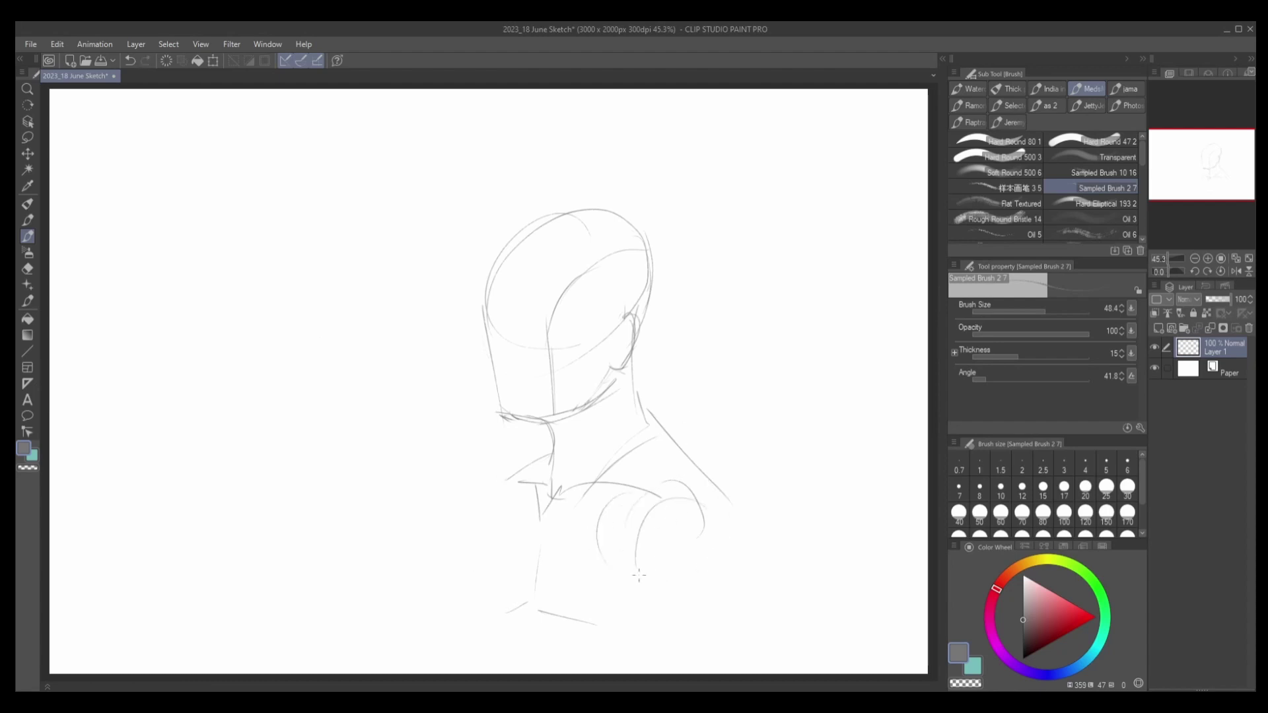
left_click_drag(655, 433, 701, 546)
left_click_drag(508, 482, 703, 561)
Erase the overlapping chest strokes and sketch a round near shoulder with the chest planes and far torso edge.
key("e")
left_click_drag(625, 529, 637, 504)
mouse_move(515, 477)
left_mouse_down()
mouse_move(733, 568)
mouse_move(653, 653)
left_mouse_up()
left_click_drag(491, 494, 492, 506)
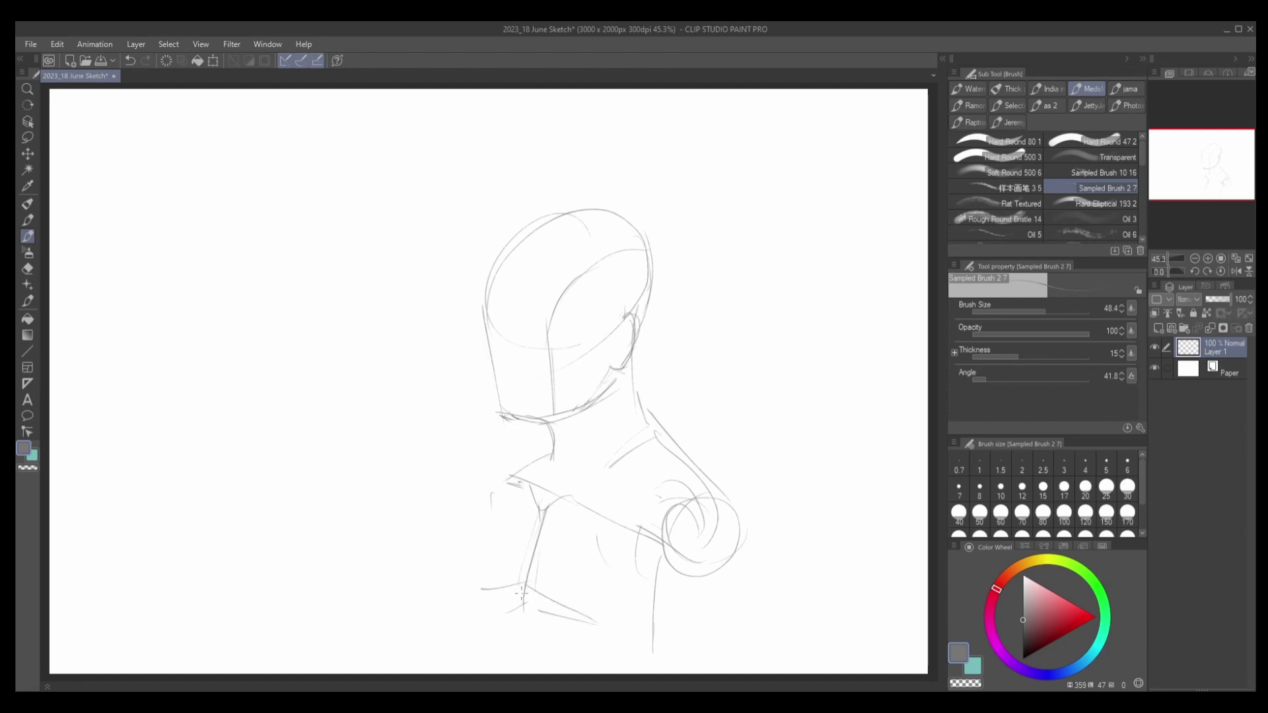
left_click_drag(521, 592, 608, 633)
left_click_drag(508, 488, 486, 614)
left_click_drag(506, 522, 469, 668)
key("ctrl+z")
left_click_drag(523, 498, 508, 519)
scroll(564, 290, "down", 1)
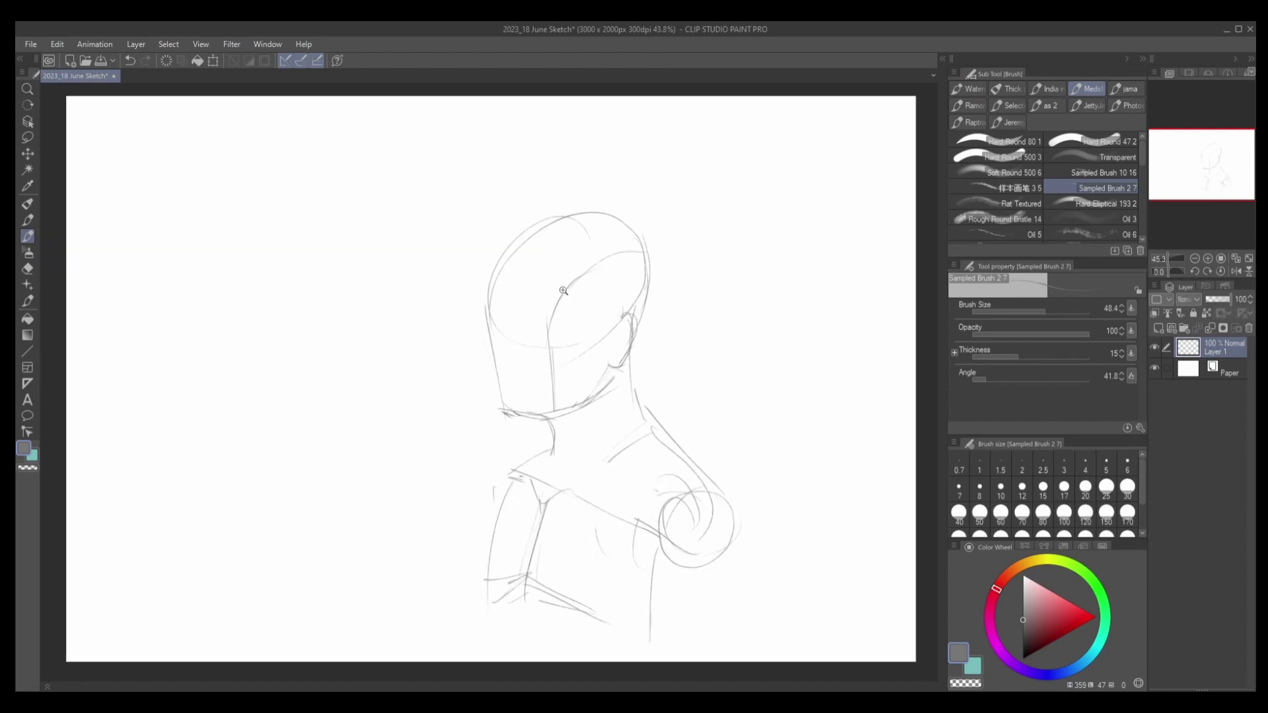
Sketch the brow line, eyes, nose, mouth and chin profile on the face.
scroll(563, 291, "up", 2)
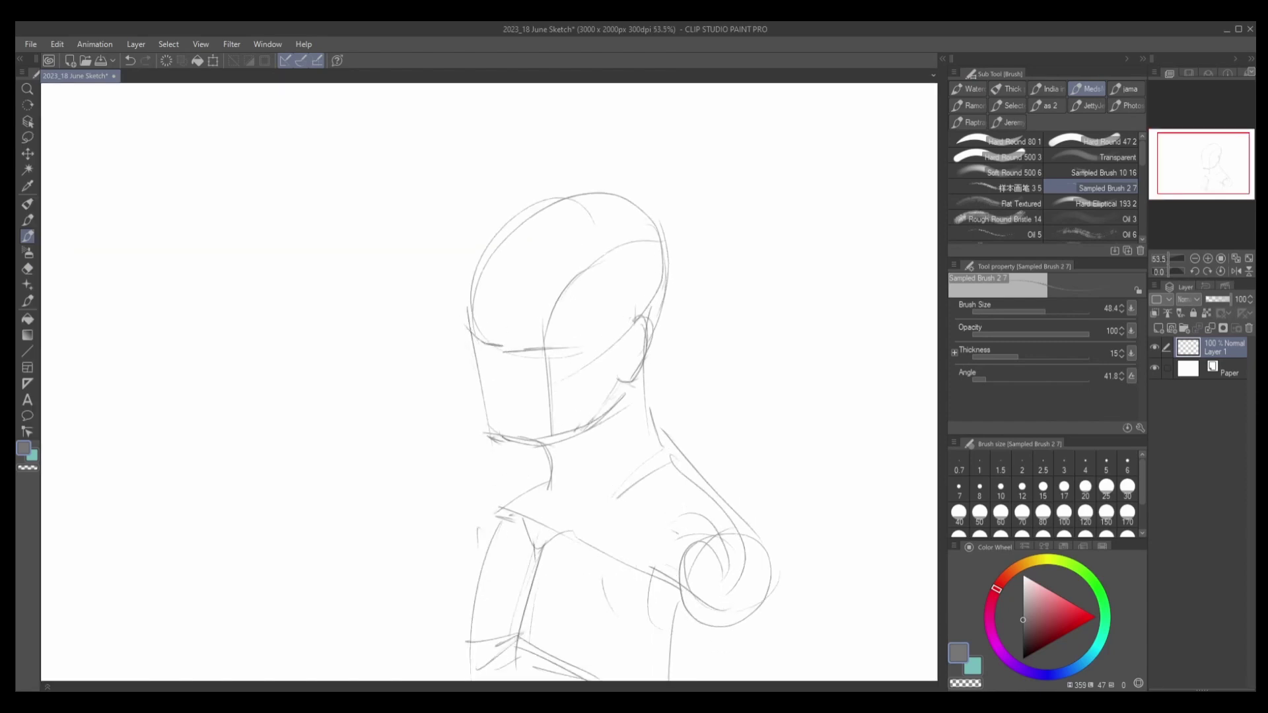
left_click_drag(602, 339, 525, 353)
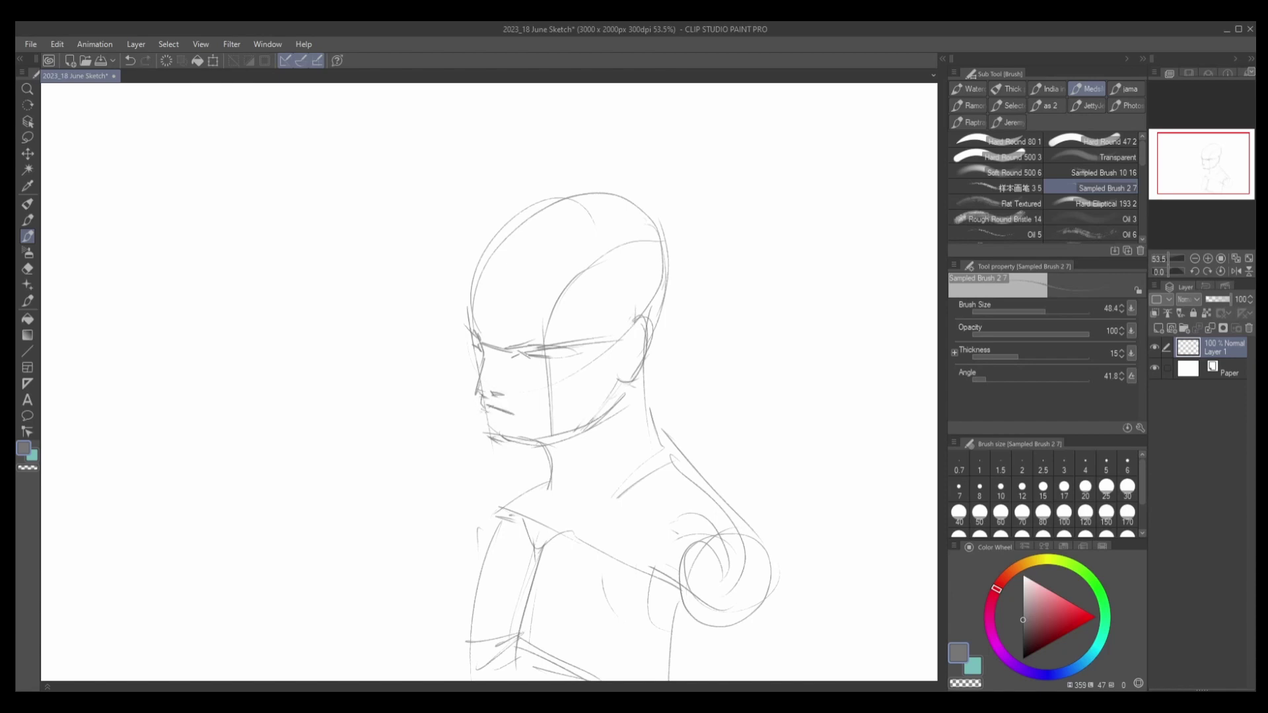
mouse_move(488, 418)
left_mouse_down()
mouse_move(490, 438)
mouse_move(518, 442)
left_mouse_up()
scroll(535, 350, "up", 1)
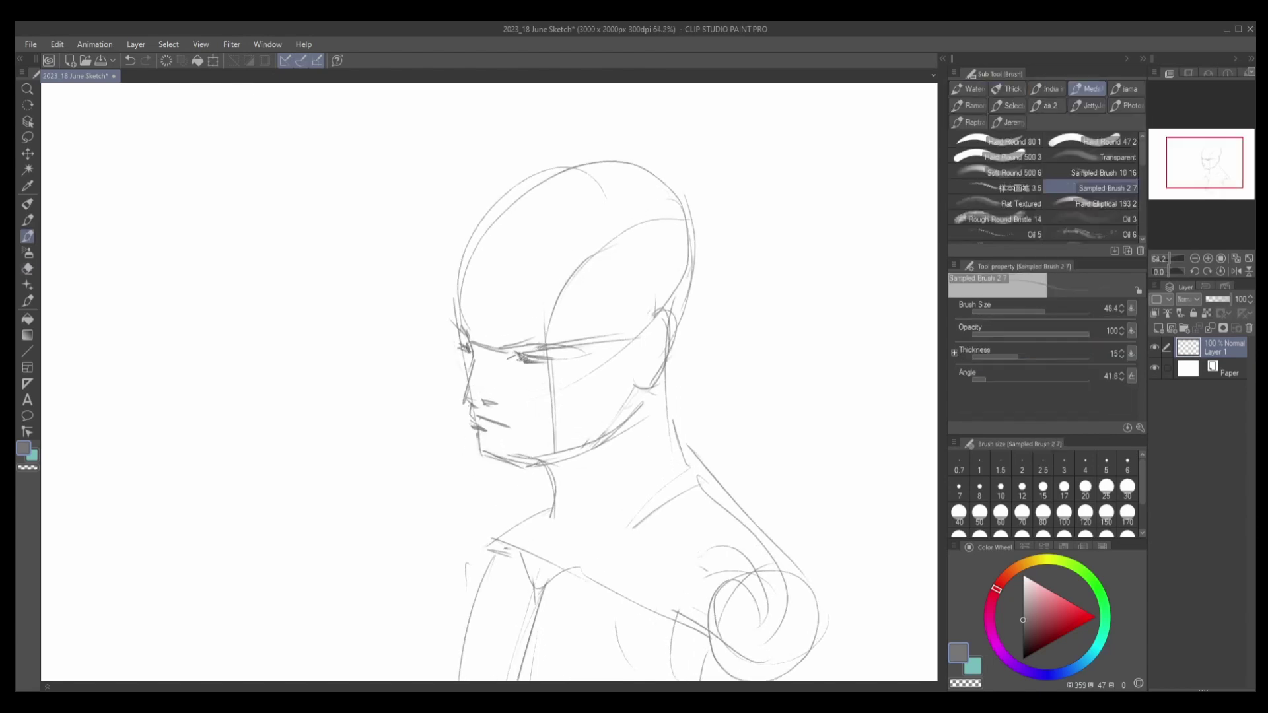
Erase the stray profile lines around the nose and redraw the nose contour.
key("e")
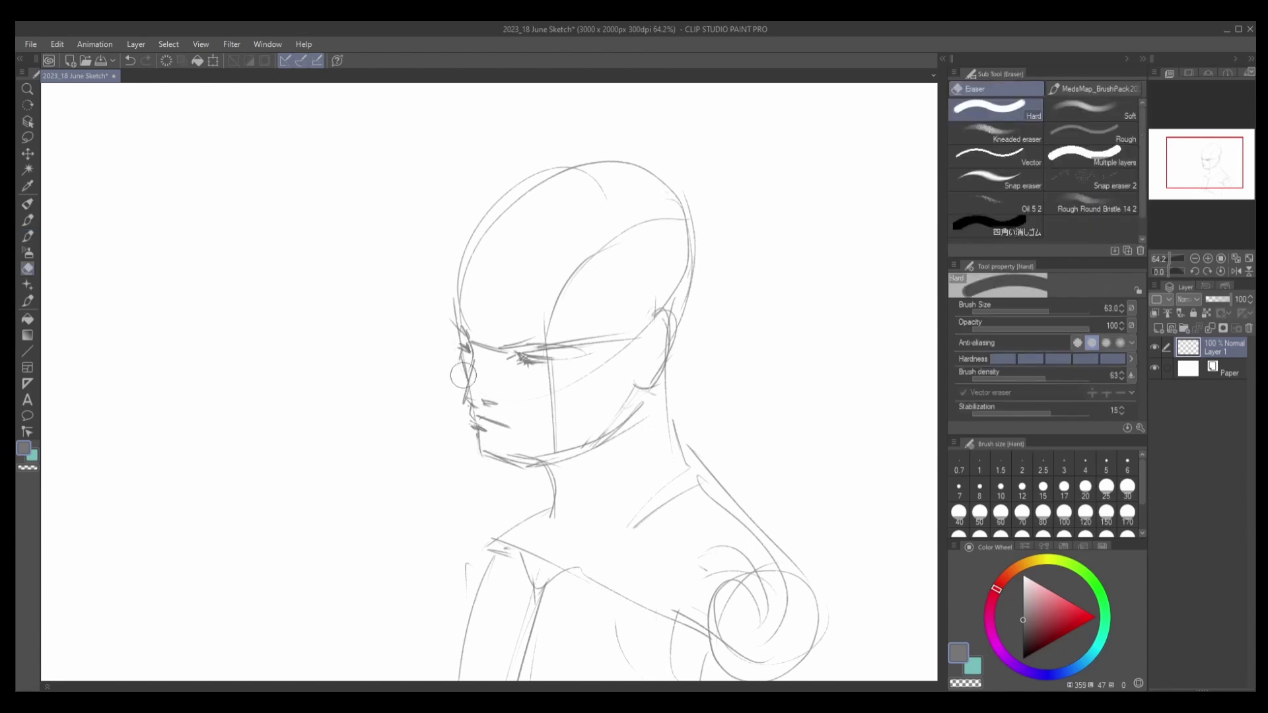
key("e")
left_click_drag(487, 379, 467, 404)
scroll(628, 404, "down", 2)
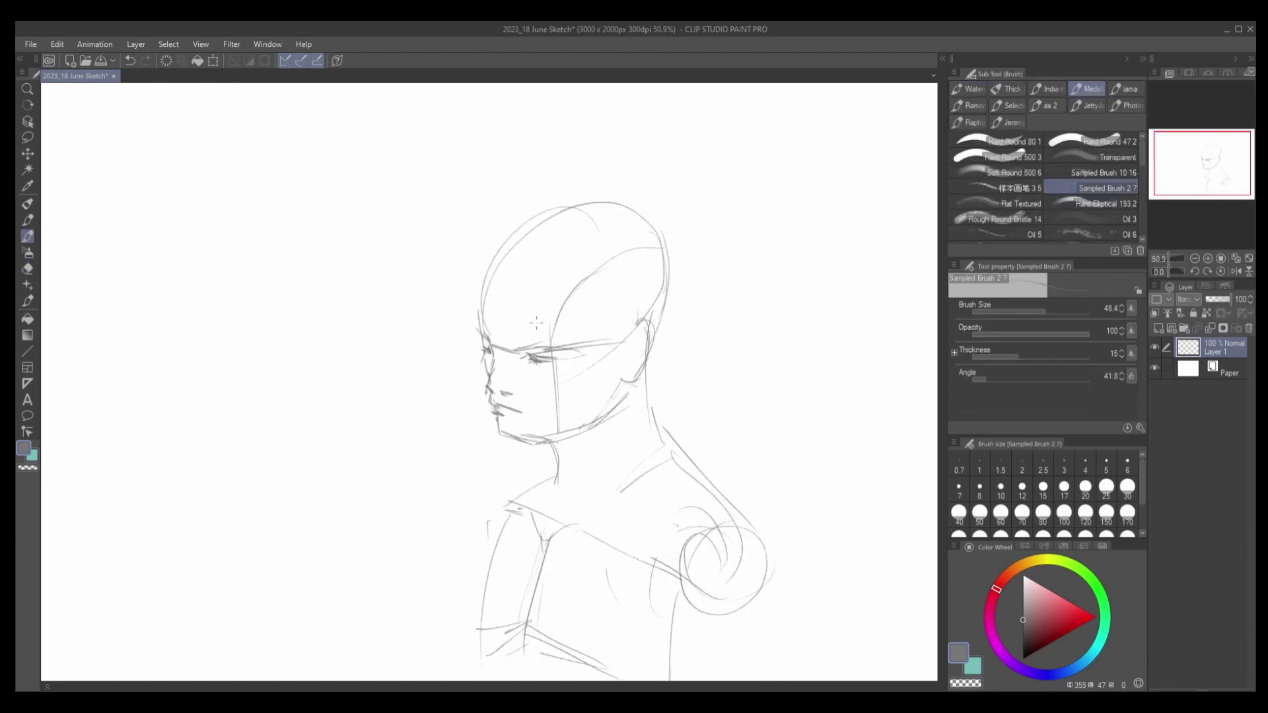
Draw the hairline and sideburn, and strengthen the ear and jawline.
mouse_move(480, 274)
left_mouse_down()
mouse_move(568, 304)
mouse_move(613, 381)
left_mouse_up()
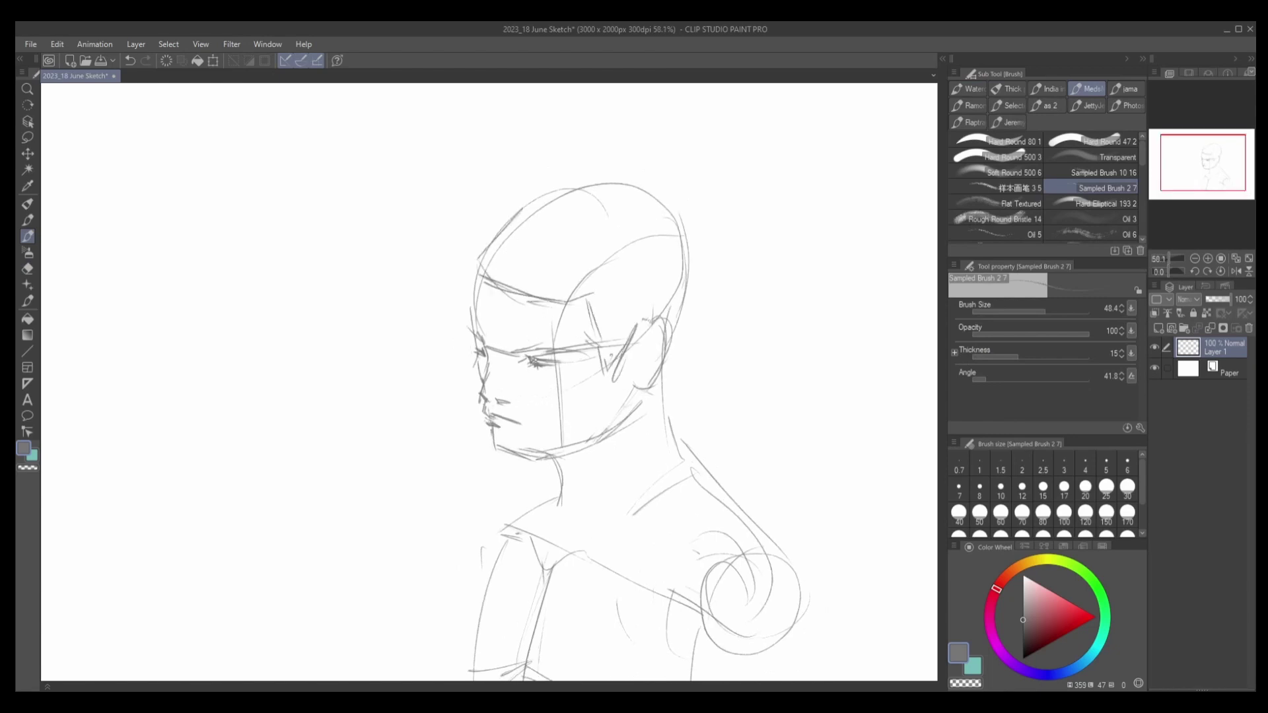
mouse_move(662, 325)
left_mouse_down()
mouse_move(594, 444)
mouse_move(525, 456)
left_mouse_up()
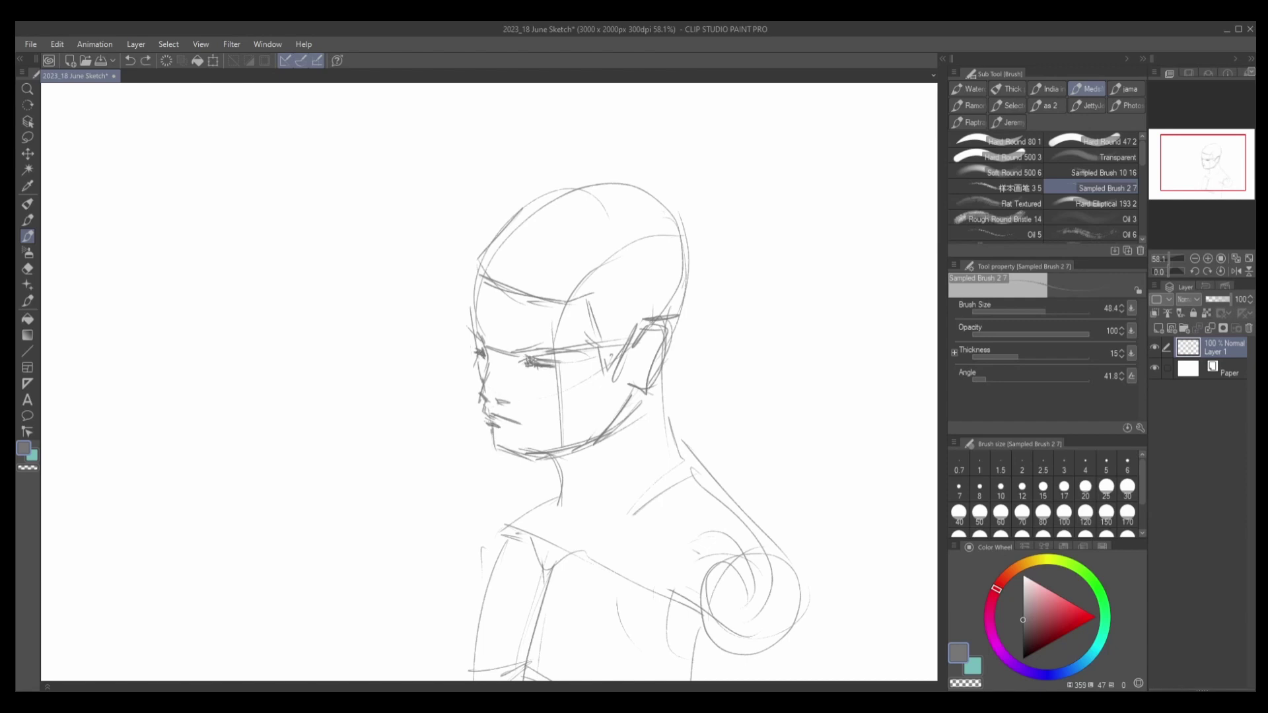
key("e")
key("b")
Reinforce the outline of the hair over the top and back of the skull down to the ear.
scroll(489, 381, "down", 1)
left_click_drag(522, 218, 487, 276)
mouse_move(528, 219)
left_mouse_down()
mouse_move(609, 193)
mouse_move(686, 250)
left_mouse_up()
mouse_move(680, 251)
left_mouse_down()
mouse_move(665, 327)
mouse_move(633, 203)
left_mouse_up()
left_click_drag(593, 198, 649, 202)
mouse_move(680, 277)
left_mouse_down()
mouse_move(647, 381)
mouse_move(657, 384)
left_mouse_up()
key("e")
key("b")
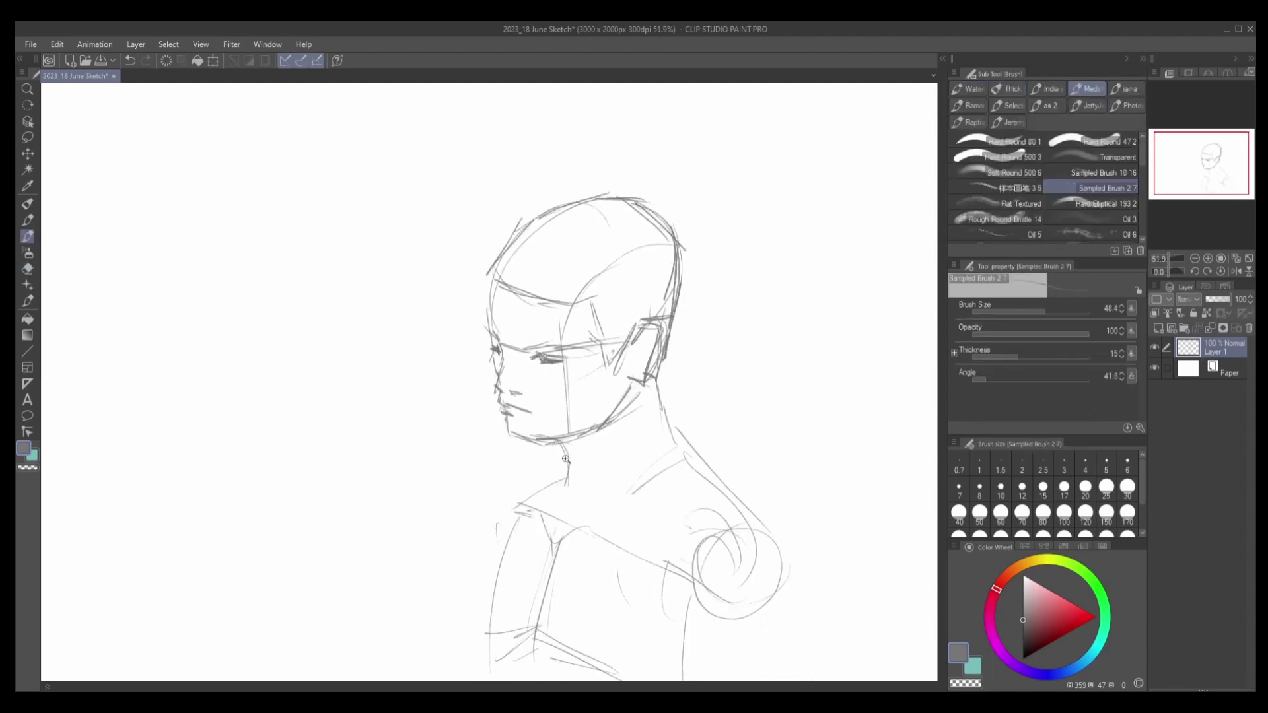
Erase the lower-left chest lines and sketch a large oval ribcage below the shoulders.
key("e")
left_click_drag(487, 628, 522, 654)
key("b")
scroll(544, 494, "down", 8)
scroll(544, 494, "up", 7)
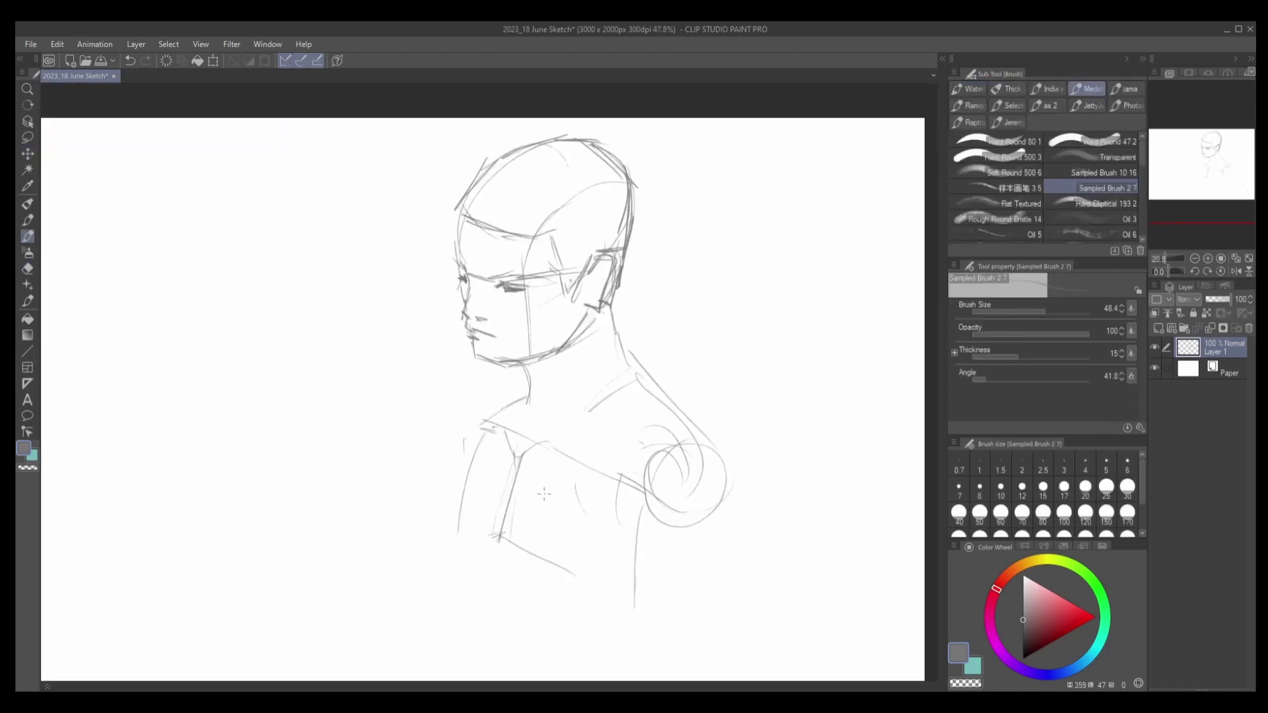
left_click_drag(492, 431, 471, 681)
left_click_drag(682, 470, 489, 624)
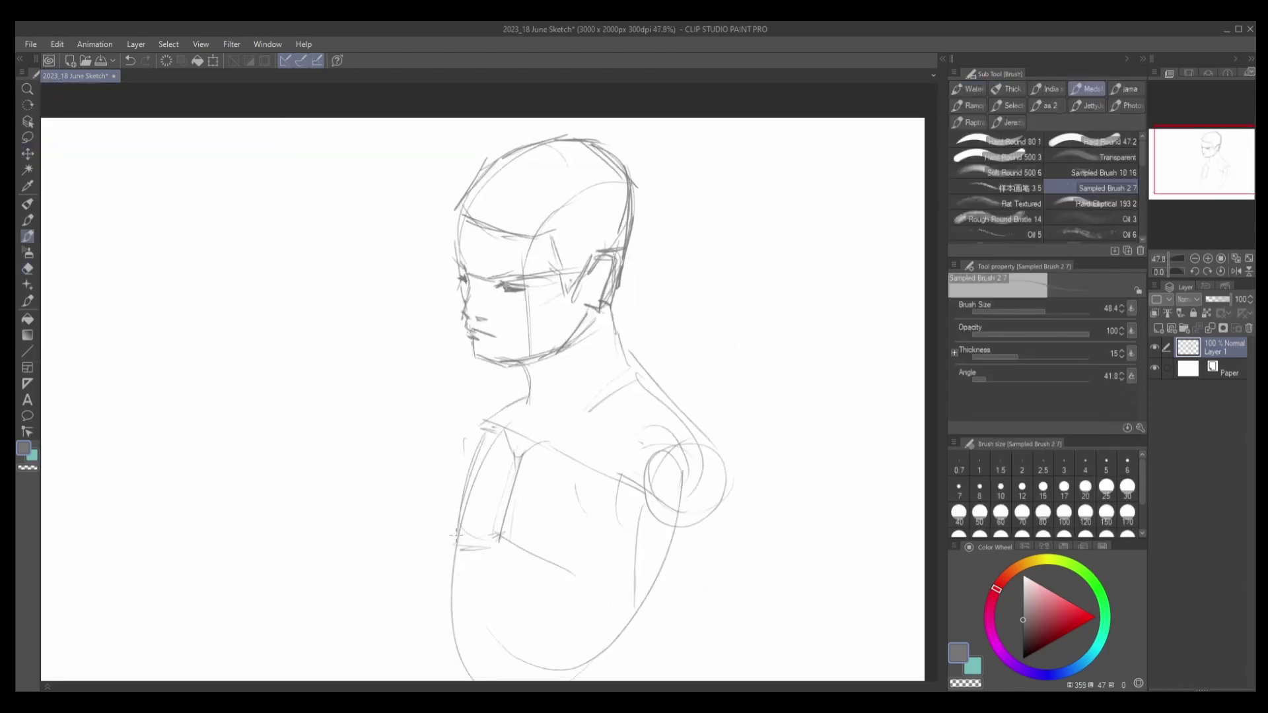
Sketch curved cross-contours across the chest and reinforce the sides and base of the ribcage.
left_click_drag(477, 499, 646, 523)
left_click_drag(461, 536, 689, 562)
key("e")
key("b")
key("ctrl+z")
mouse_move(535, 560)
left_mouse_down()
mouse_move(474, 536)
mouse_move(637, 549)
left_mouse_up()
left_click_drag(476, 534, 459, 680)
left_click_drag(476, 677, 522, 659)
left_click_drag(646, 598, 607, 662)
Erase the overlapping far chest lines and draw the far shoulder with both upper arm contours.
key("e")
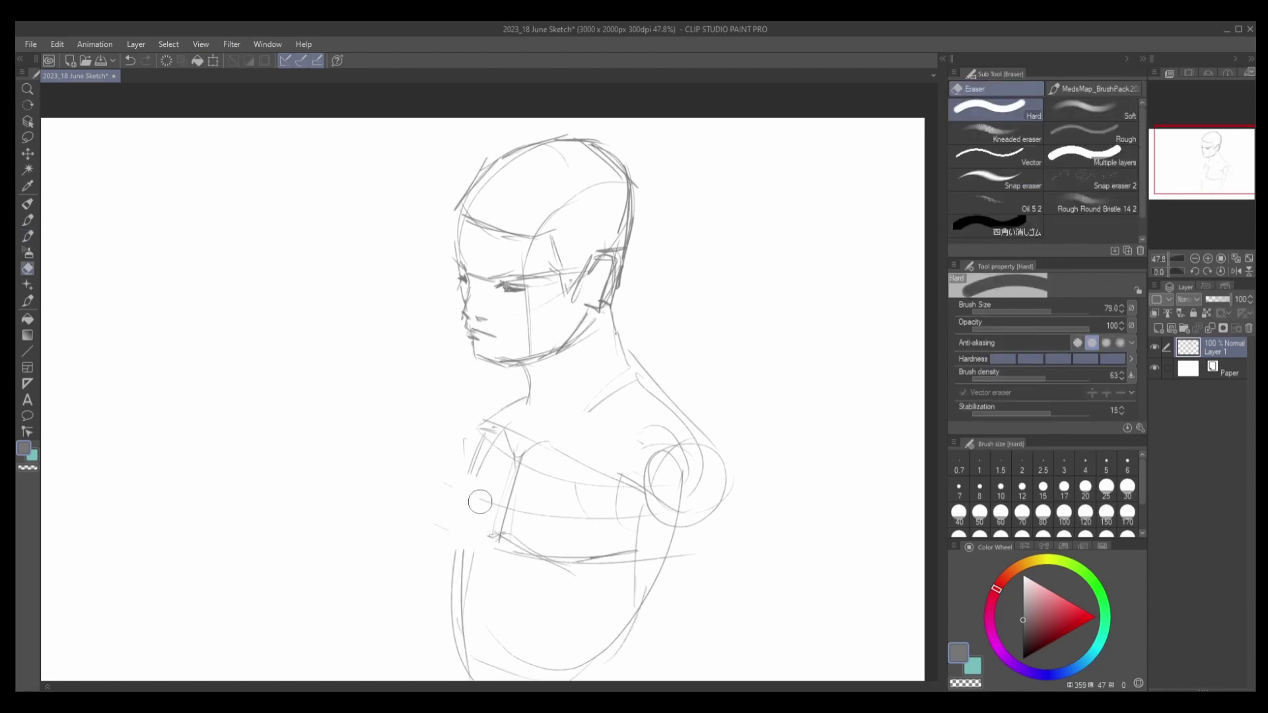
key("b")
left_click_drag(492, 440, 457, 618)
left_click_drag(503, 392, 463, 462)
left_click_drag(468, 423, 419, 606)
left_click_drag(639, 498, 695, 555)
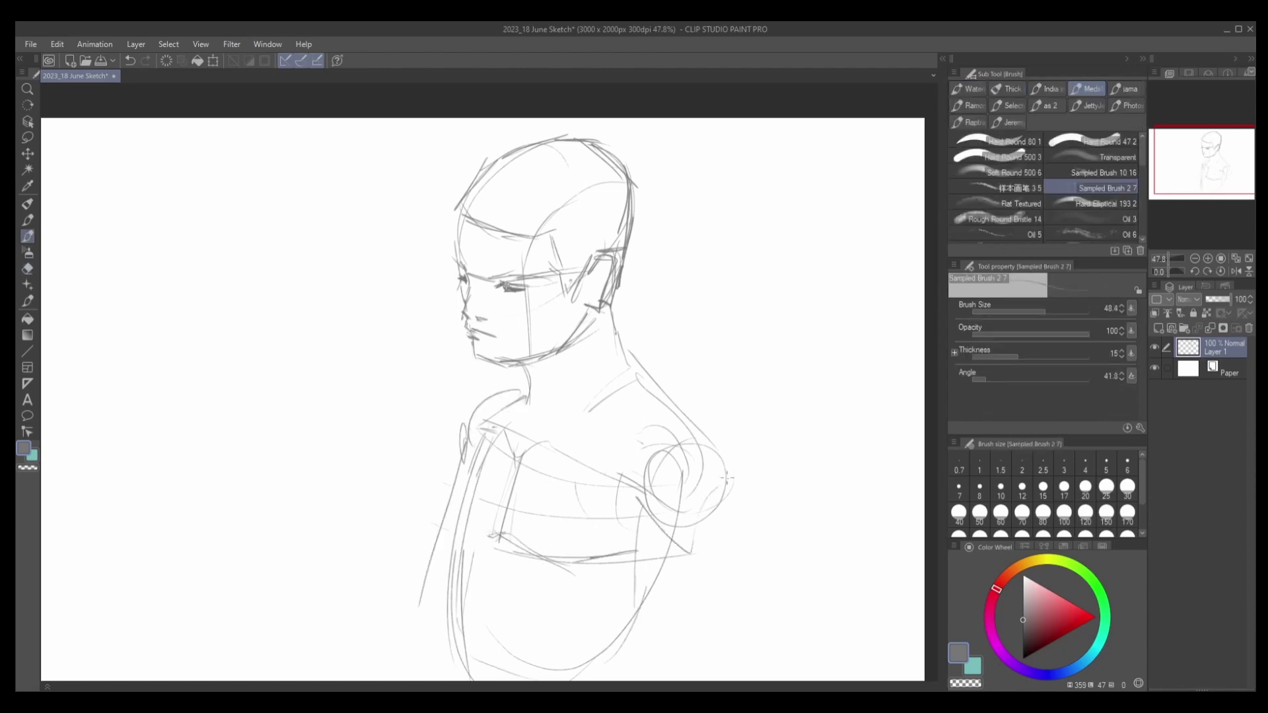
mouse_move(711, 433)
left_mouse_down()
mouse_move(698, 572)
mouse_move(692, 564)
mouse_move(645, 654)
left_mouse_up()
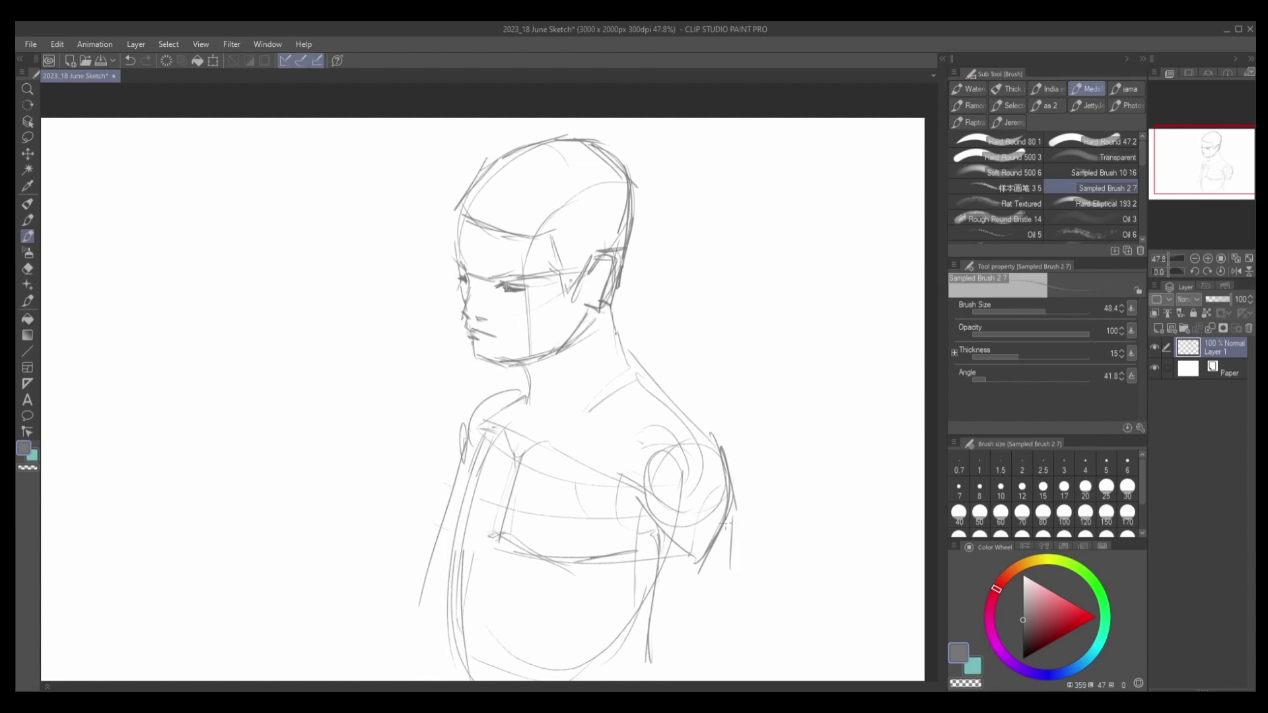
Erase the chest and shoulder construction lines, and redraw the near armpit and inner arm contour.
key("e")
left_click_drag(603, 523, 603, 538)
key("b")
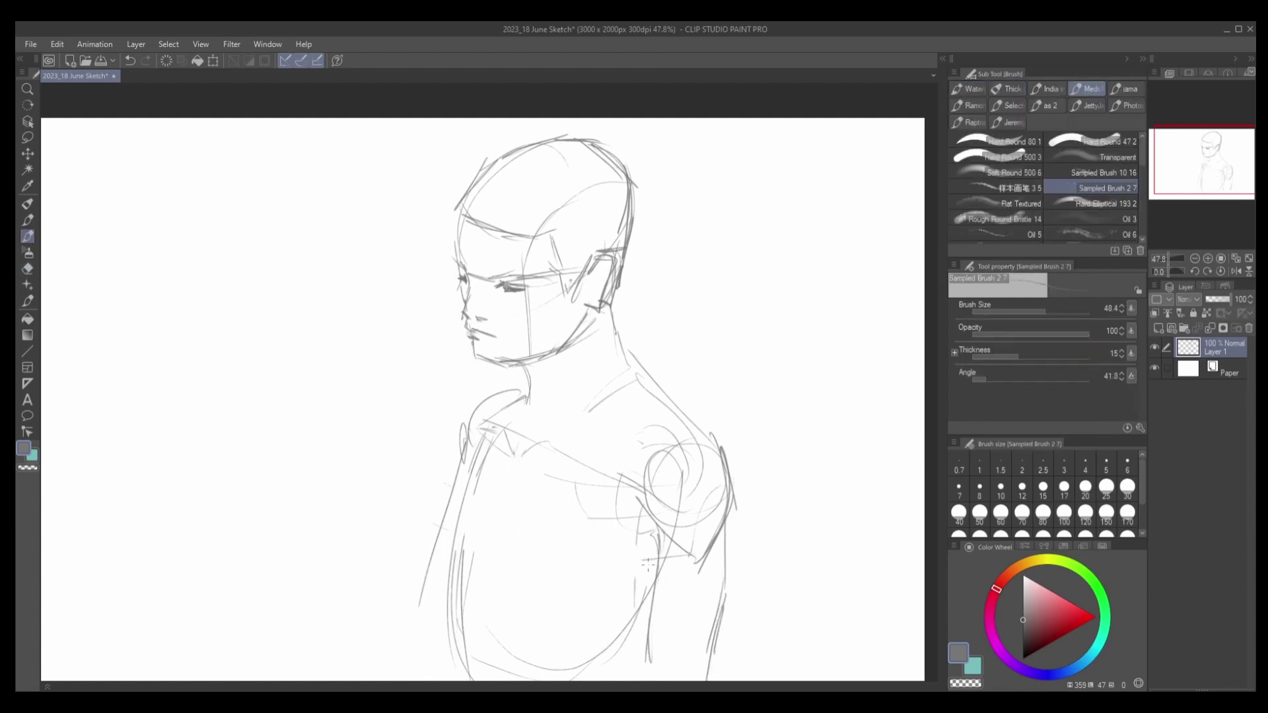
key("e")
key("b")
mouse_move(675, 487)
left_mouse_down()
mouse_move(700, 522)
mouse_move(648, 642)
left_mouse_up()
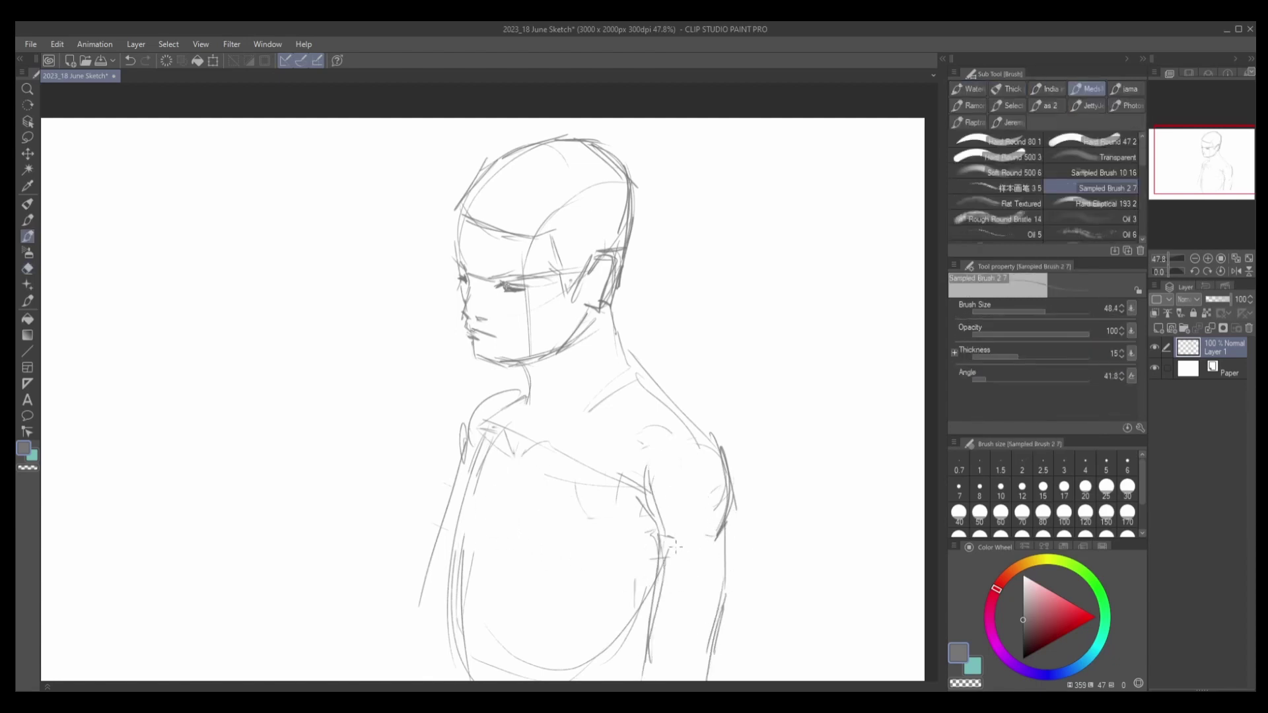
Move the figure sketch left on the canvas and erase the guide lines across the face.
scroll(558, 457, "down", 3)
key("e")
scroll(539, 401, "up", 4)
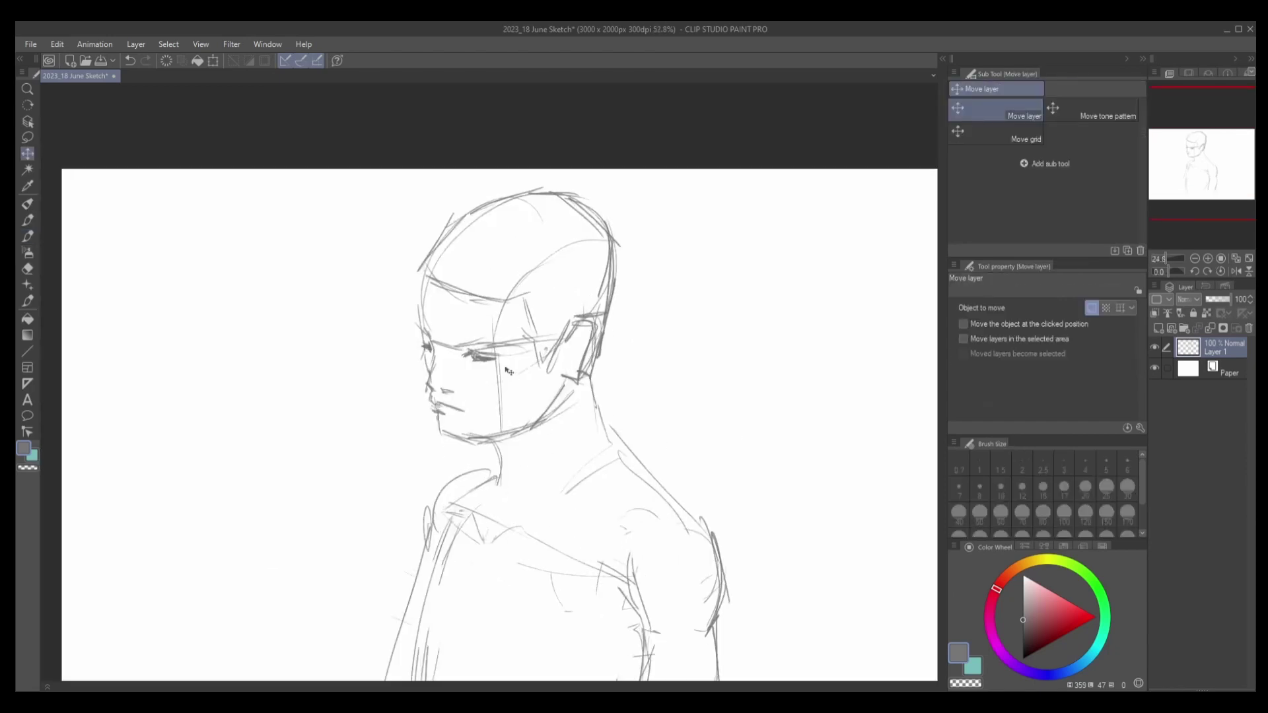
mouse_move(502, 392)
left_mouse_down()
mouse_move(491, 322)
mouse_move(450, 334)
mouse_move(444, 363)
left_mouse_up()
key("b")
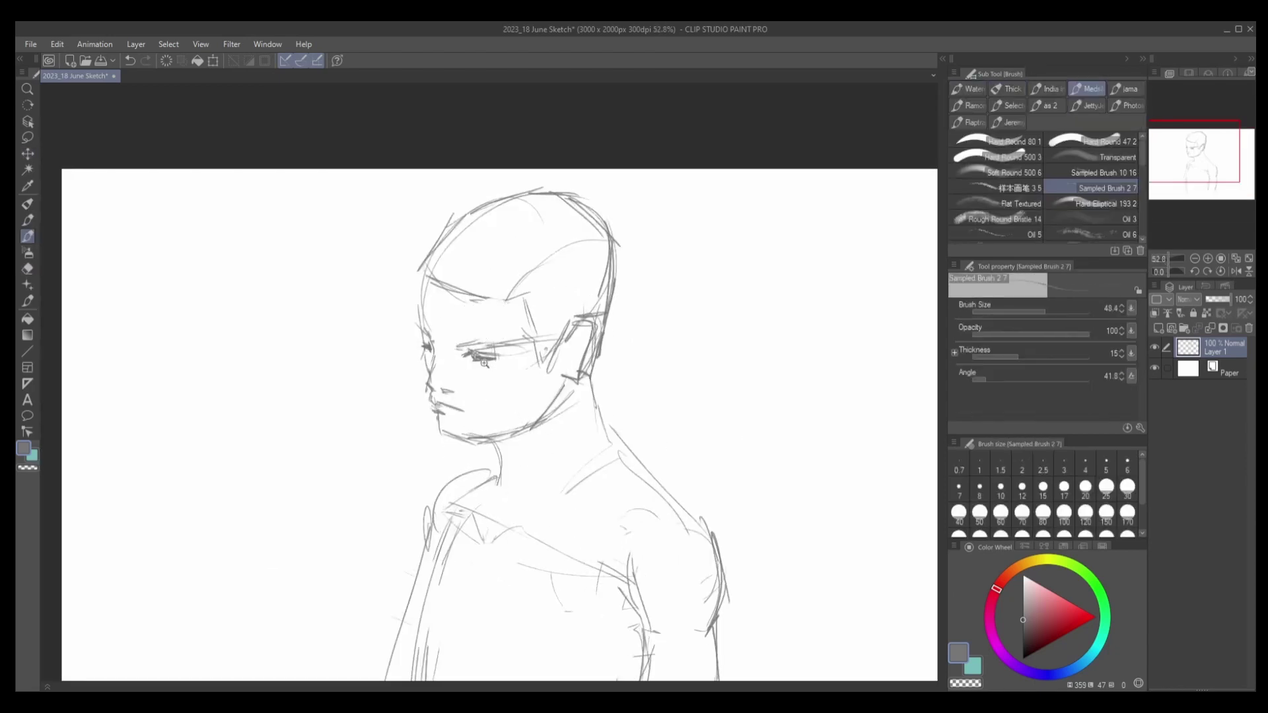
Add a new layer for colour and set up the Limberto brush at size 24.
scroll(475, 360, "up", 2)
left_click(1160, 326)
left_click(1023, 638)
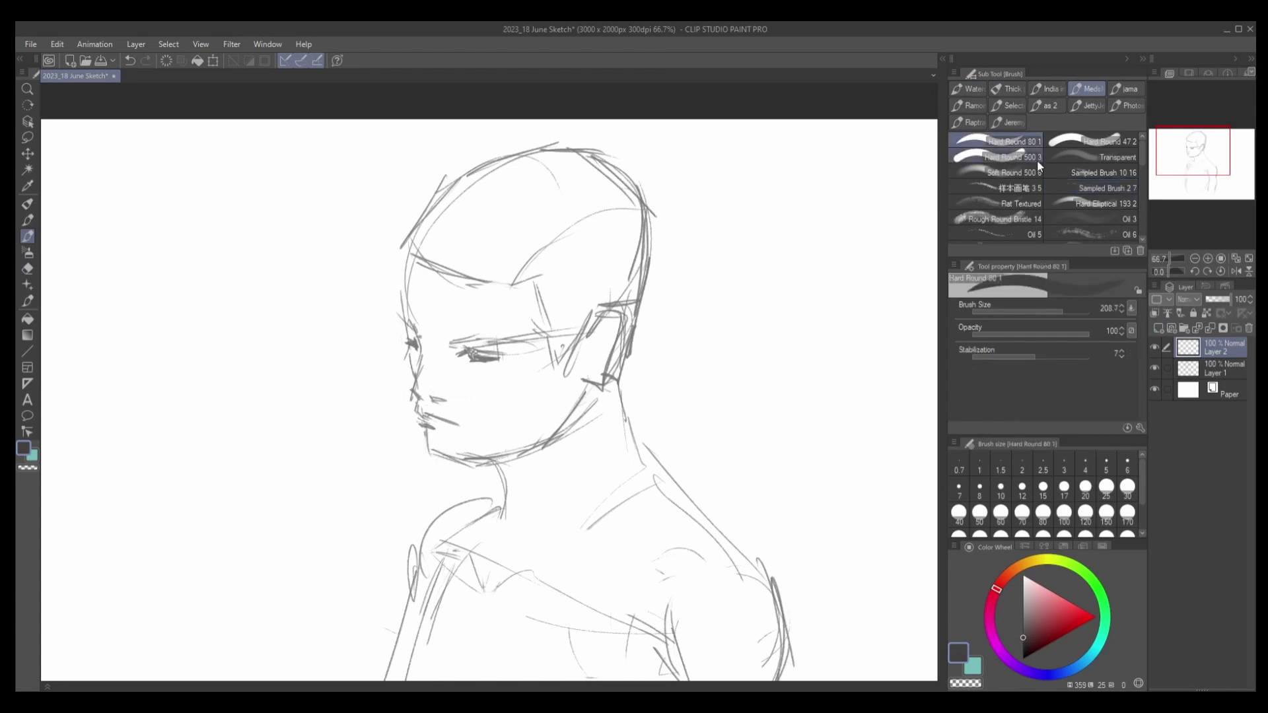
left_click(1114, 91)
left_click(968, 105)
left_click(995, 165)
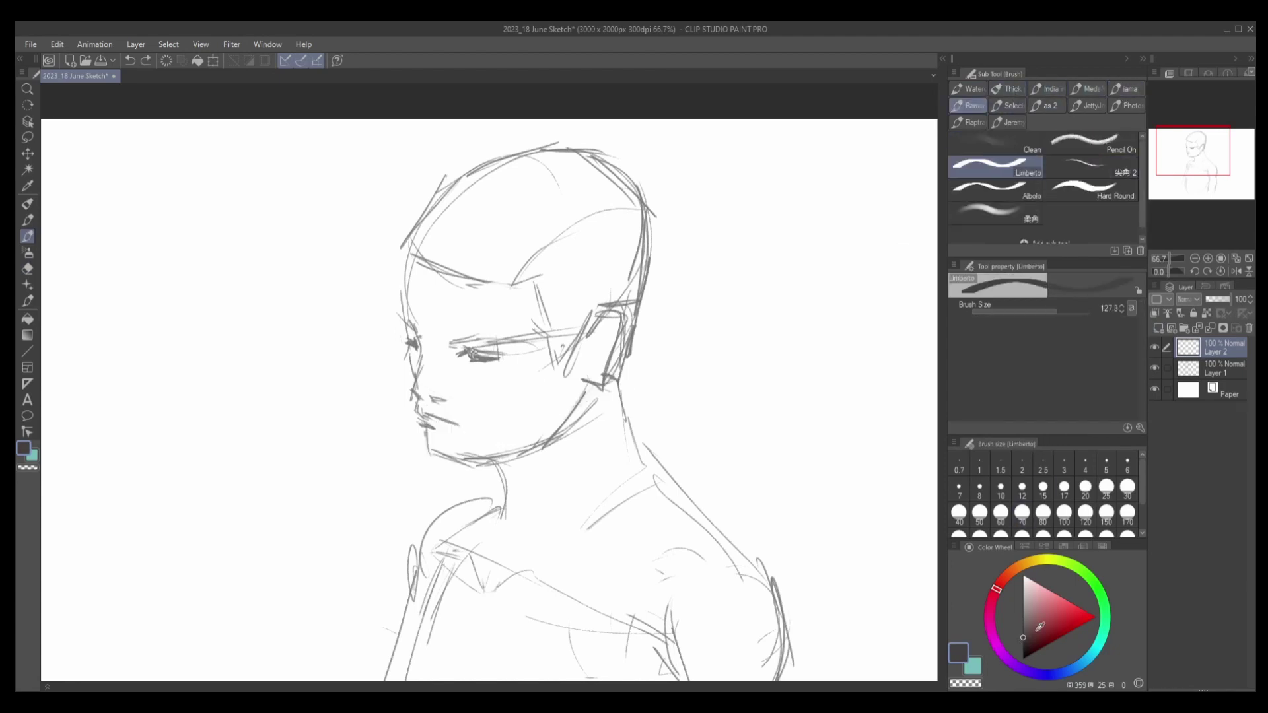
left_click(592, 434, "alt")
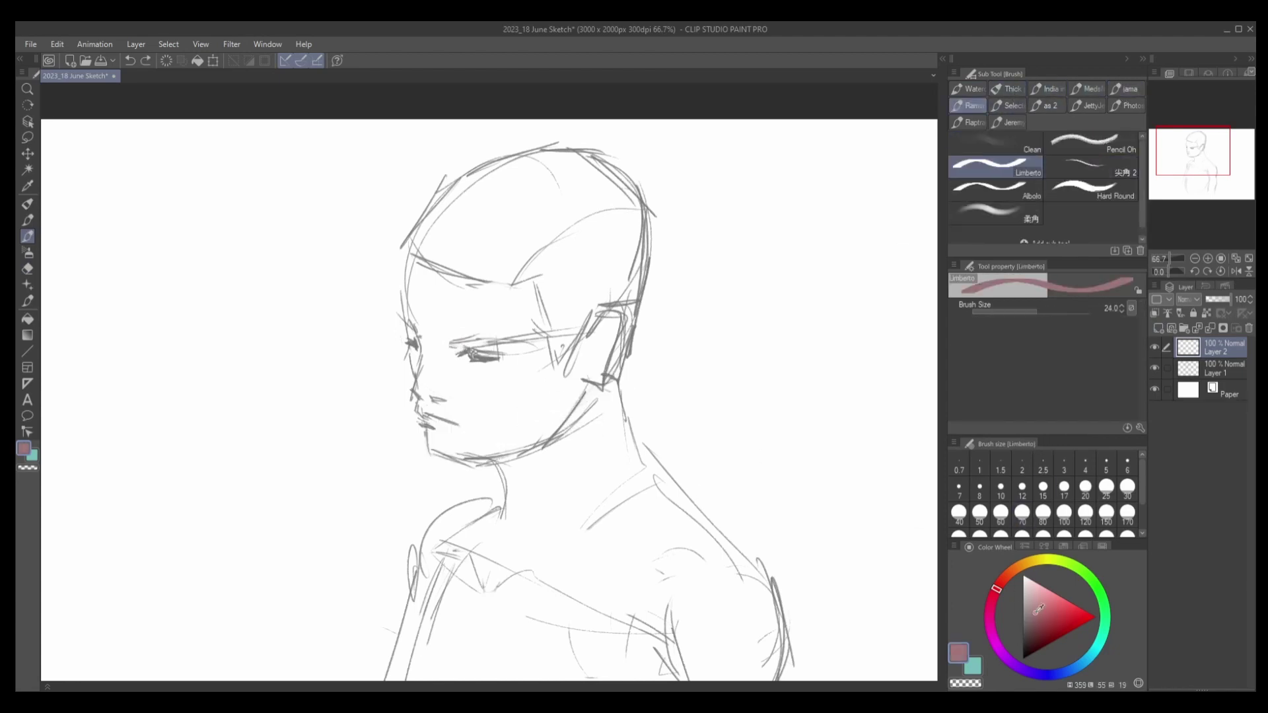
Paint grey-blue shadows on the eyes and under the nose, placing Layer 2 below the sketch layer.
left_click_drag(451, 345, 473, 354)
left_click_drag(1188, 348, 1186, 368)
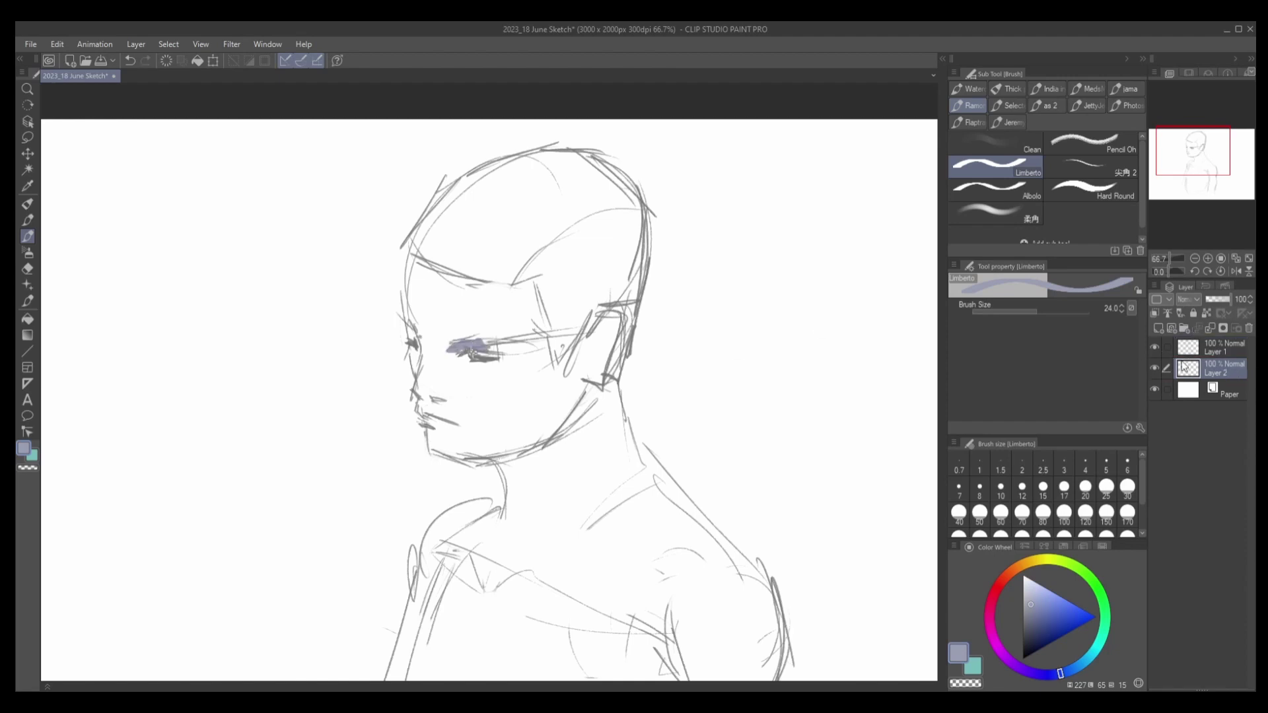
left_click_drag(405, 329, 415, 342)
left_click_drag(417, 409, 430, 420)
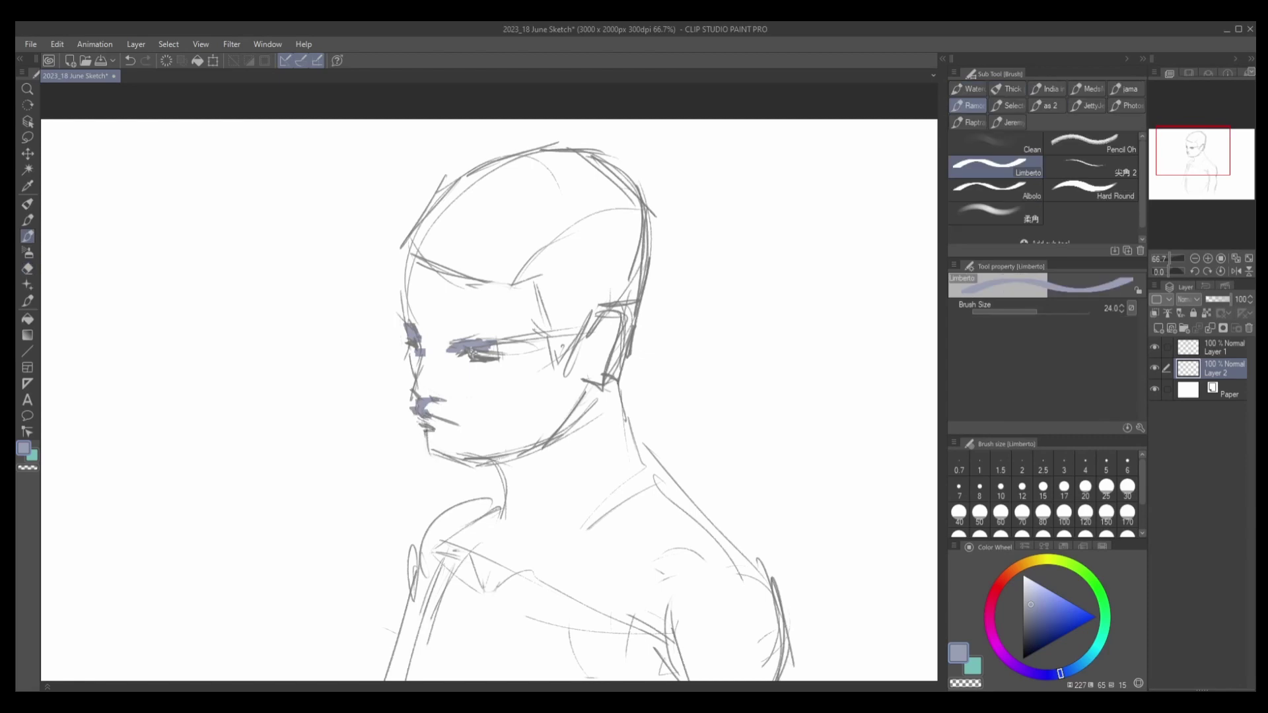
Block in grey-blue shadow on the mouth and chin, under the jaw, and along the far shoulder and arm.
left_click_drag(426, 428, 430, 453)
mouse_move(524, 455)
left_mouse_down()
mouse_move(505, 486)
mouse_move(531, 488)
mouse_move(436, 574)
mouse_move(393, 680)
left_mouse_up()
scroll(489, 396, "down", 1)
left_click(1036, 586)
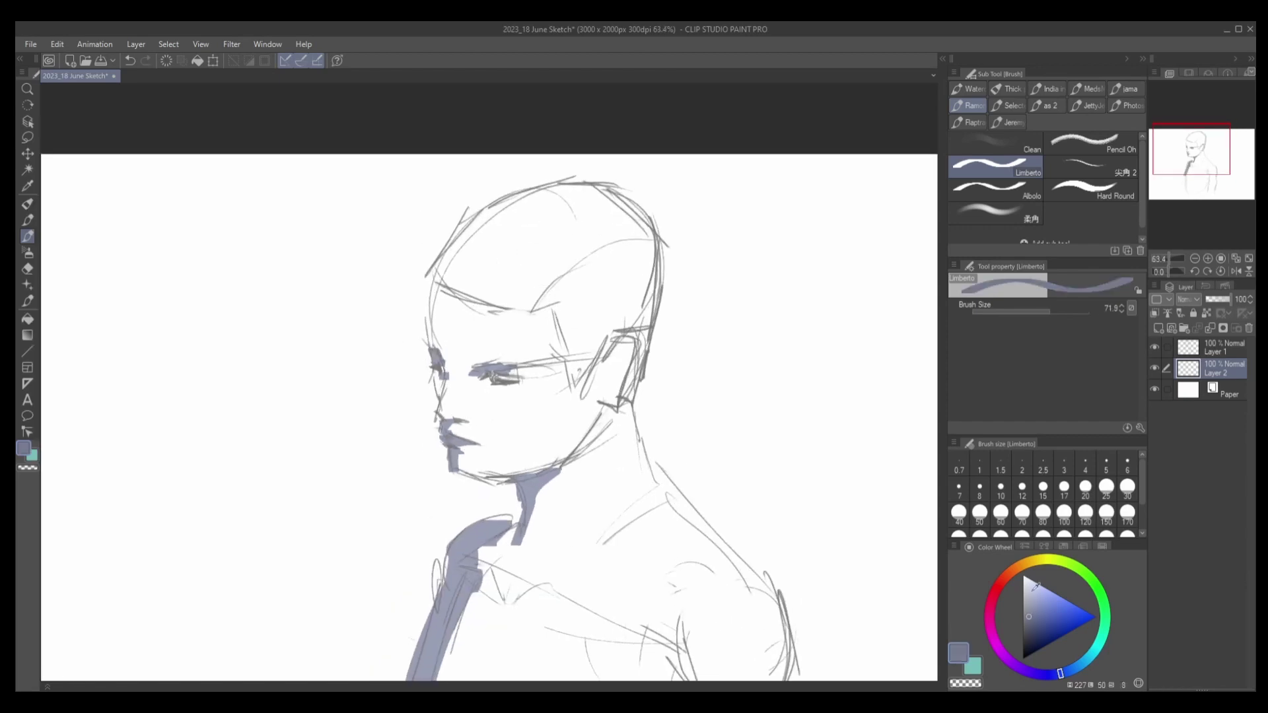
left_click(1050, 675)
mouse_move(439, 271)
left_mouse_down()
mouse_move(581, 191)
mouse_move(462, 290)
mouse_move(488, 258)
mouse_move(555, 278)
mouse_move(558, 198)
mouse_move(456, 290)
mouse_move(542, 225)
mouse_move(638, 291)
left_mouse_up()
key("ctrl+z")
left_click(1048, 674)
left_click(1031, 614)
key("ctrl+z")
Choose a darker muted blue-violet and fill the hair shape with it.
left_click(1060, 674)
left_click(1043, 612)
left_click(1033, 615)
left_click(1050, 675)
mouse_move(575, 383)
left_mouse_down()
mouse_move(621, 330)
mouse_move(644, 370)
mouse_move(621, 393)
mouse_move(612, 226)
mouse_move(481, 232)
mouse_move(651, 240)
mouse_move(436, 258)
mouse_move(662, 181)
mouse_move(668, 196)
mouse_move(405, 208)
left_mouse_up()
Clean up the hair silhouette along the fringe and sideburn by alternately erasing and repainting the edges.
key("e")
key("b")
key("e")
key("b")
left_click_drag(409, 277, 462, 306)
key("e")
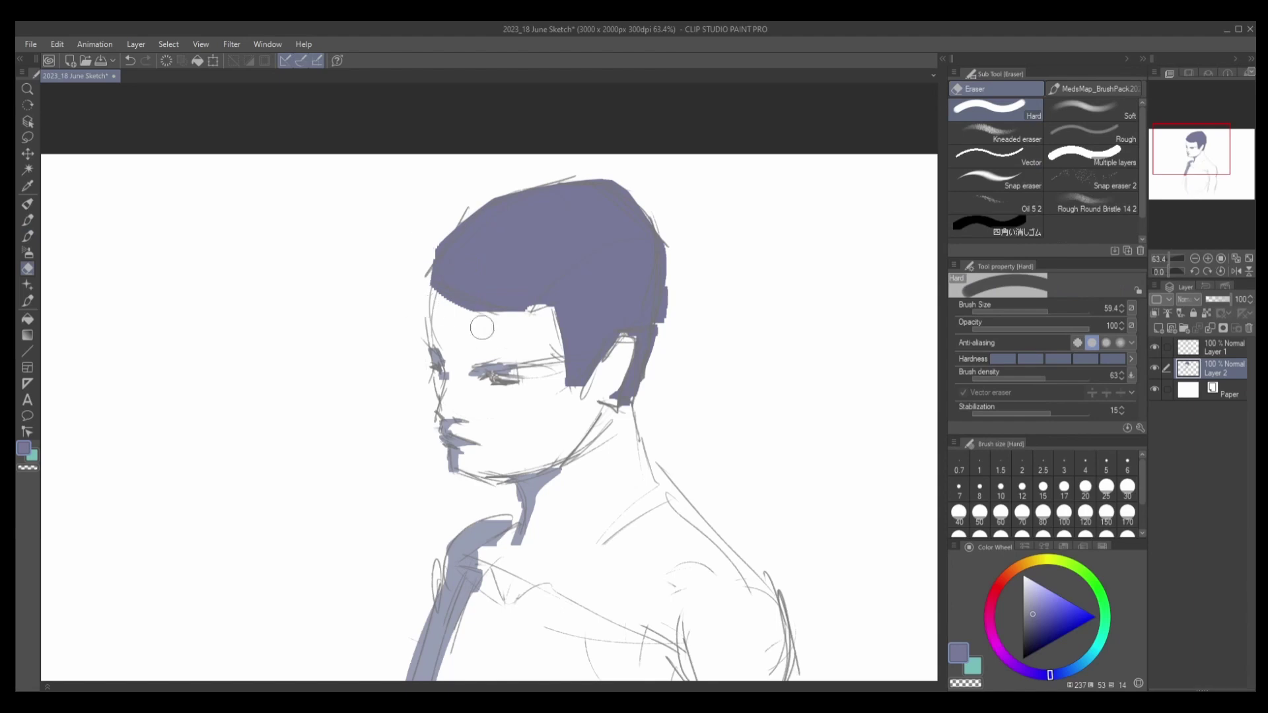
key("b")
key("ctrl+z")
key("e")
key("b")
key("e")
key("b")
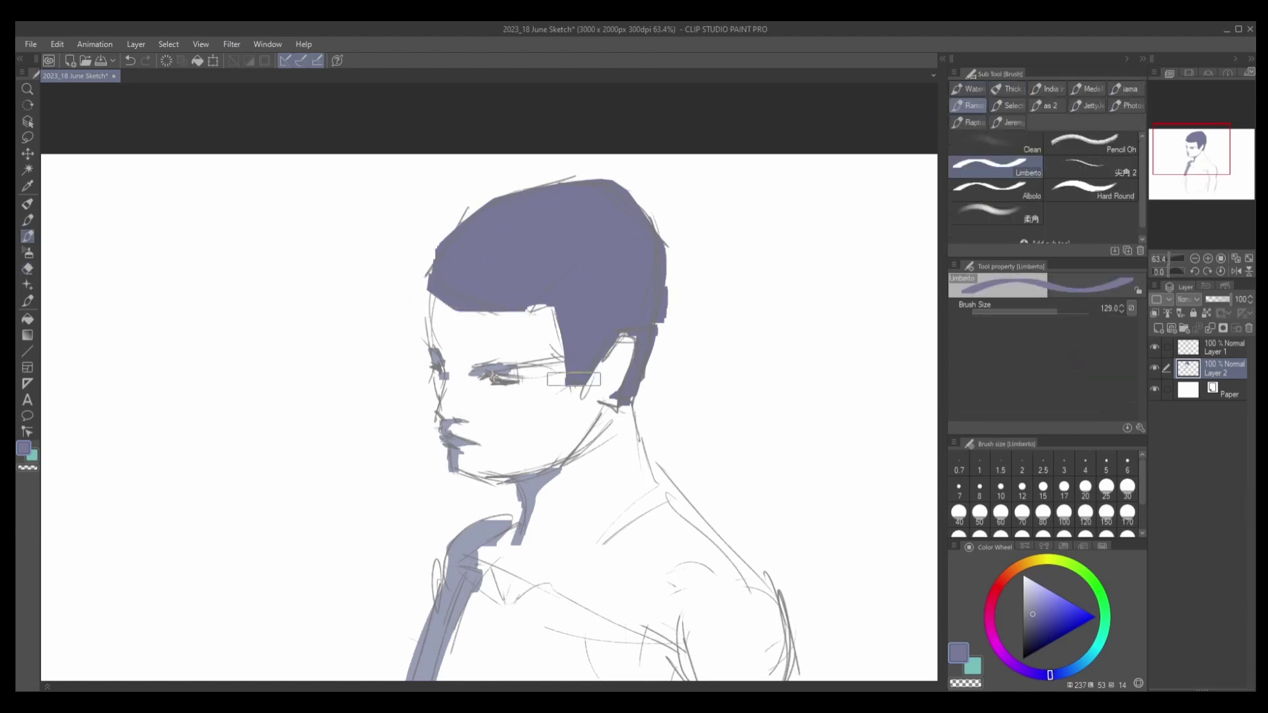
Paint the fringe and sideburn area in the lighter grey-blue with a smaller brush and trim the front edge.
key("bracketleft")
key("bracketleft")
key("bracketleft")
mouse_move(554, 410)
left_mouse_down()
mouse_move(594, 319)
mouse_move(566, 291)
mouse_move(462, 294)
mouse_move(426, 275)
mouse_move(456, 241)
mouse_move(426, 300)
left_mouse_up()
key("e")
key("b")
left_click(502, 251, "alt")
key("ctrl+z")
left_click(462, 277, "alt")
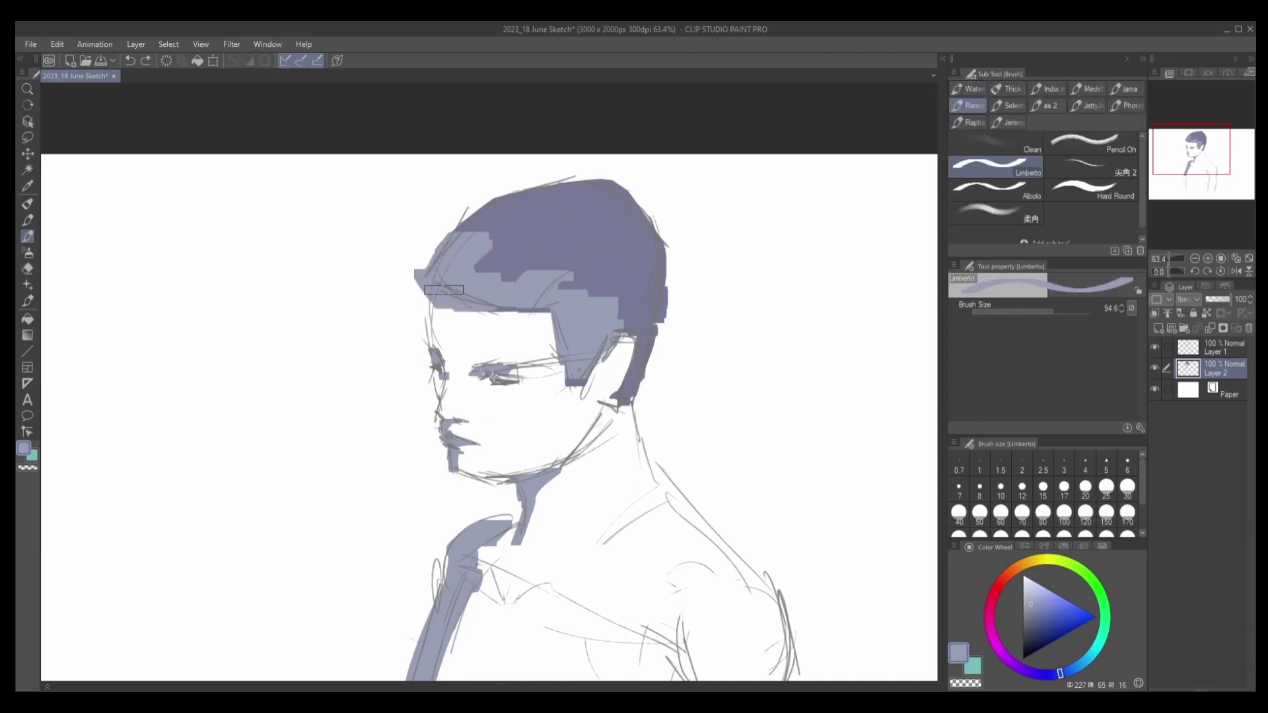
key("e")
key("b")
scroll(459, 126, "down", 2)
Paint a darker violet shadow under the jaw and onto the neck, undoing the unwanted strokes.
key("b")
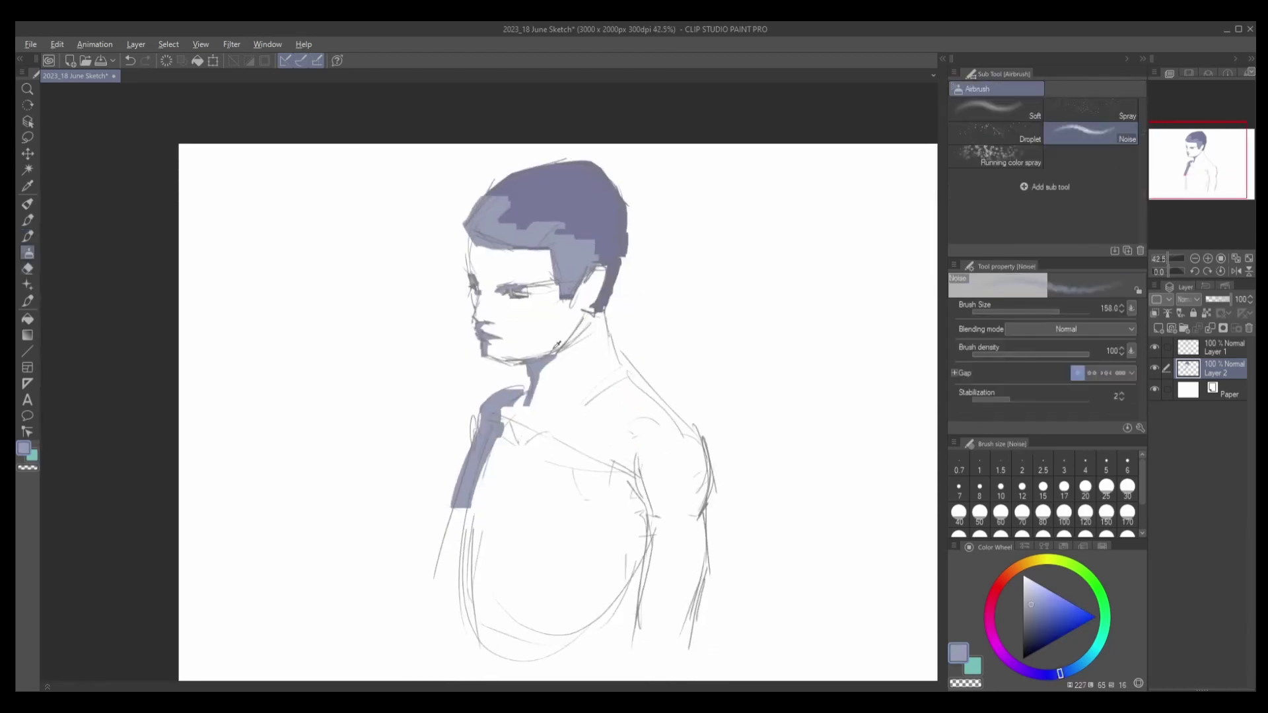
key("b")
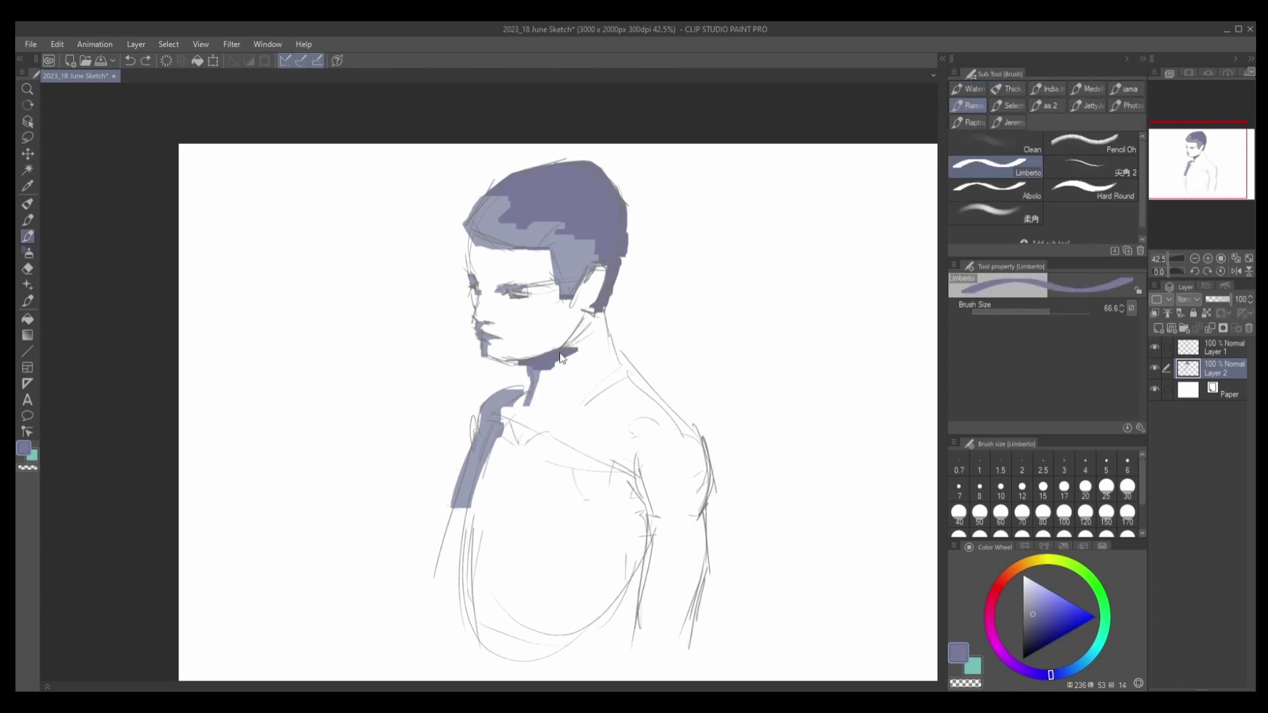
mouse_move(531, 362)
left_mouse_down()
mouse_move(535, 389)
mouse_move(552, 397)
mouse_move(535, 422)
left_mouse_up()
left_click(539, 374, "alt")
key("ctrl+z")
key("ctrl+z")
key("ctrl+z")
key("ctrl+z")
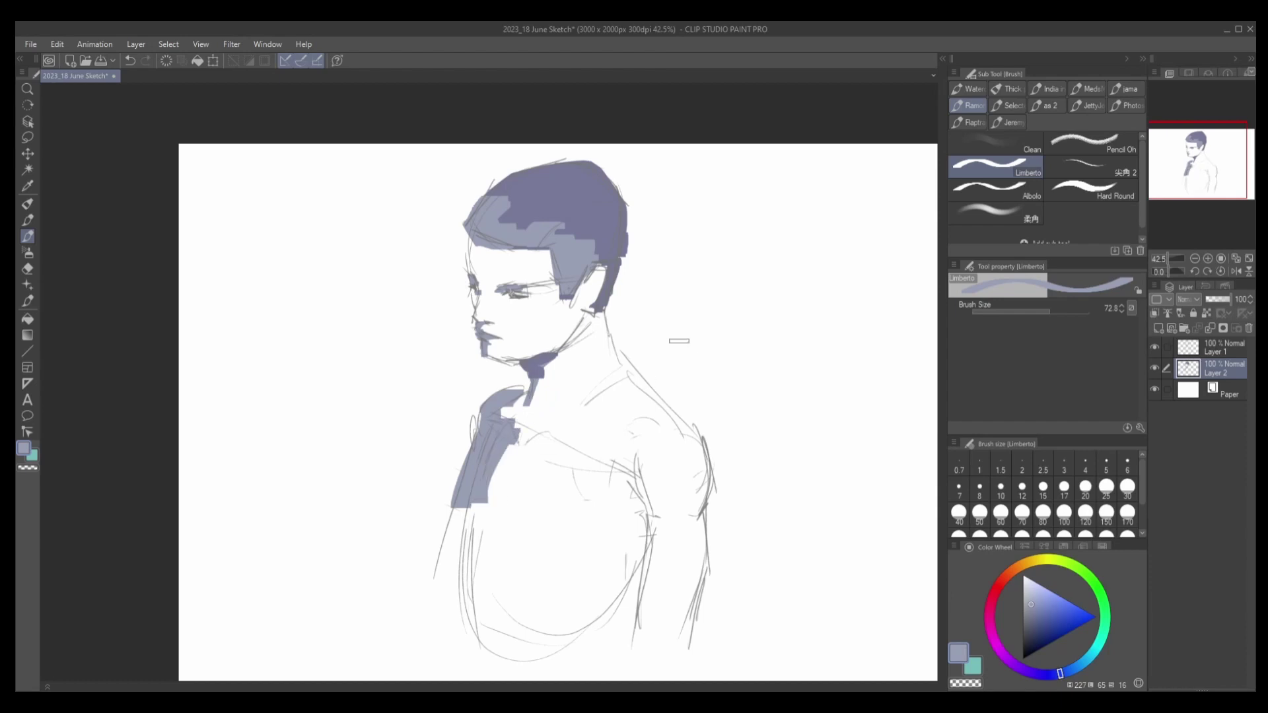
Extend the dark violet hair shape down behind the ear to the nape and erase its back edge into a taper.
left_click_drag(606, 316, 598, 340)
left_click(605, 301, "alt")
left_click_drag(603, 294, 603, 350)
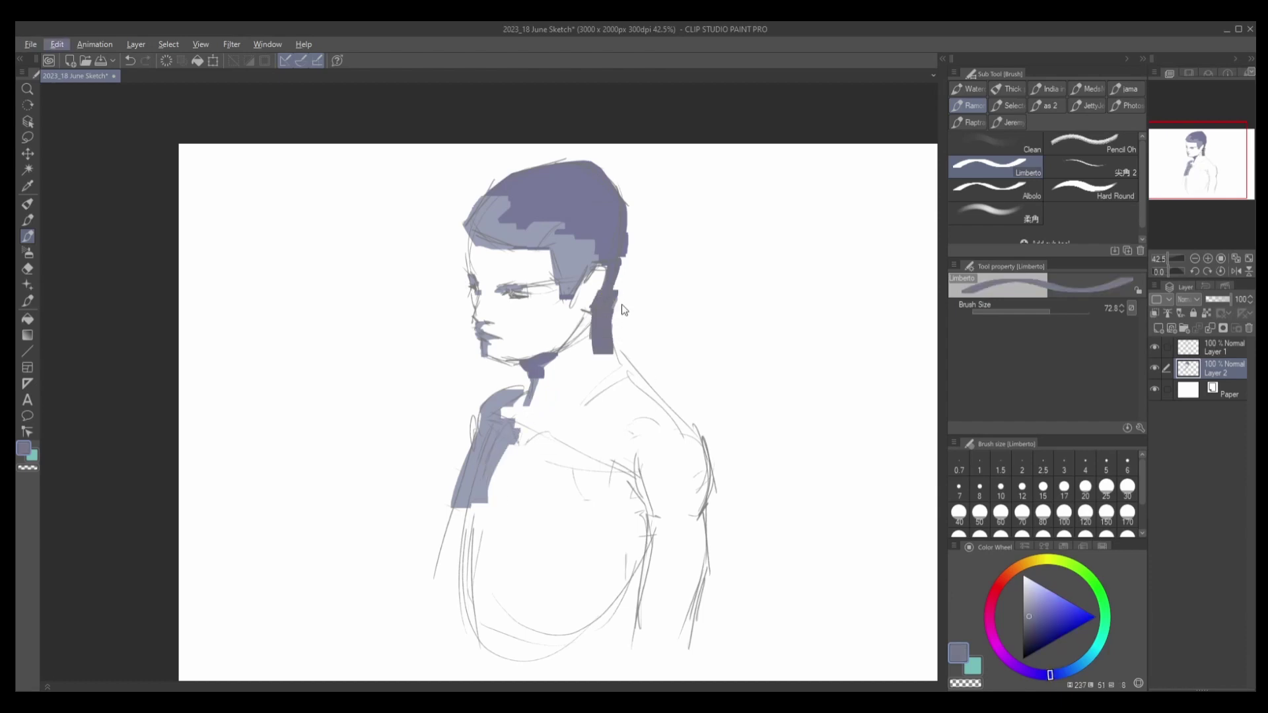
key("e")
mouse_move(624, 291)
left_mouse_down()
mouse_move(611, 356)
mouse_move(594, 370)
mouse_move(591, 357)
mouse_move(633, 355)
left_mouse_up()
key("b")
scroll(632, 354, "down", 2)
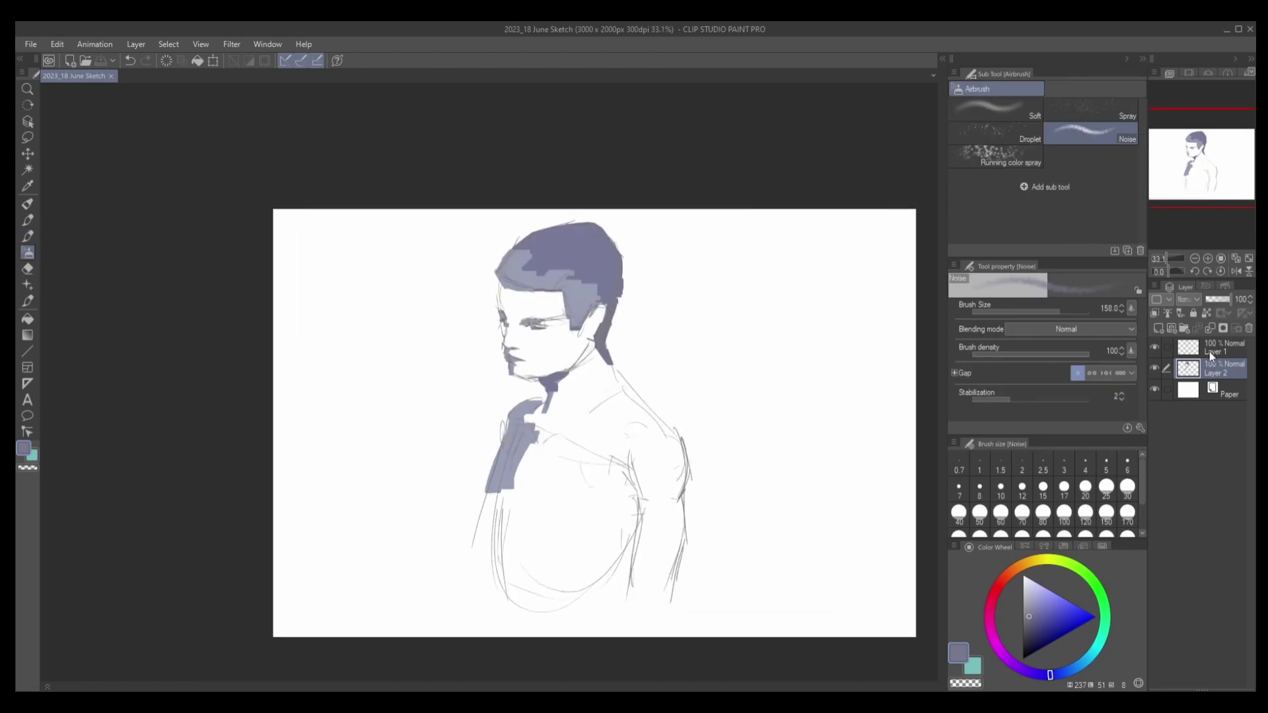
left_click(1210, 351)
key("ctrl+c")
key("ctrl+v")
key("ctrl+e")
scroll(608, 365, "up", 2)
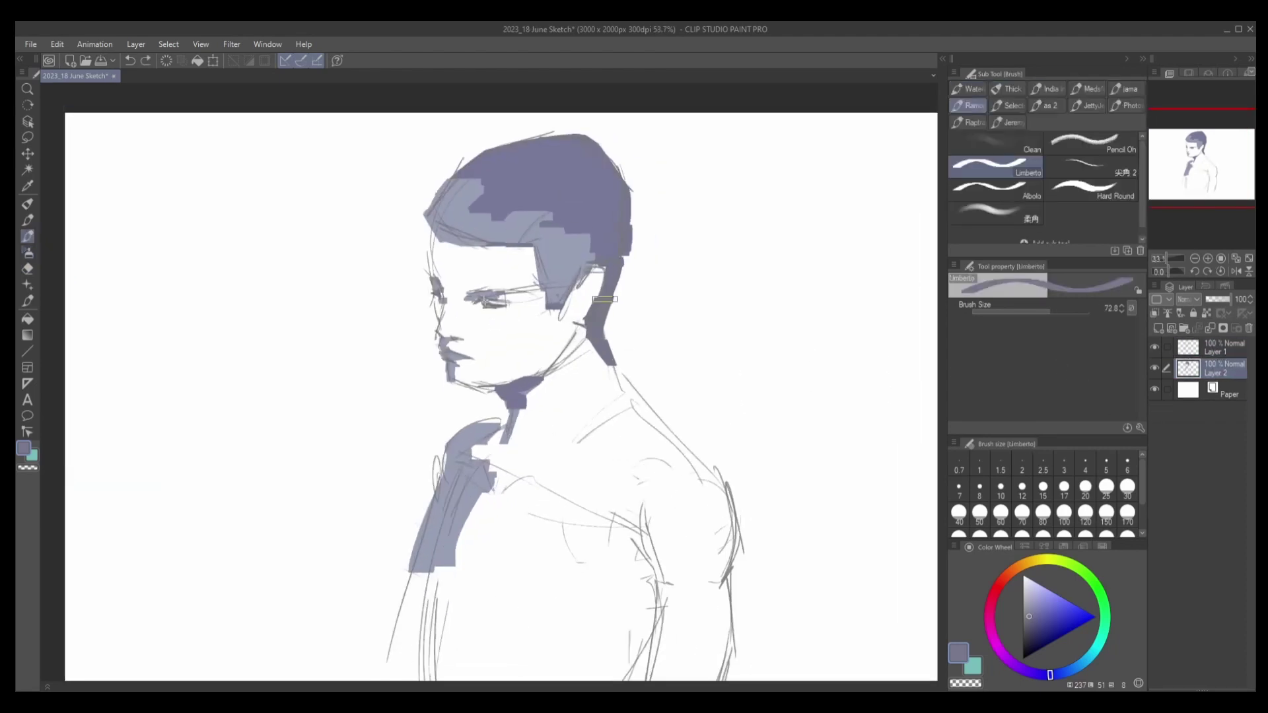
Paint pale blue shadow accents under the eyes and along the nose bridge, trimming the patch beside the nose.
key("b")
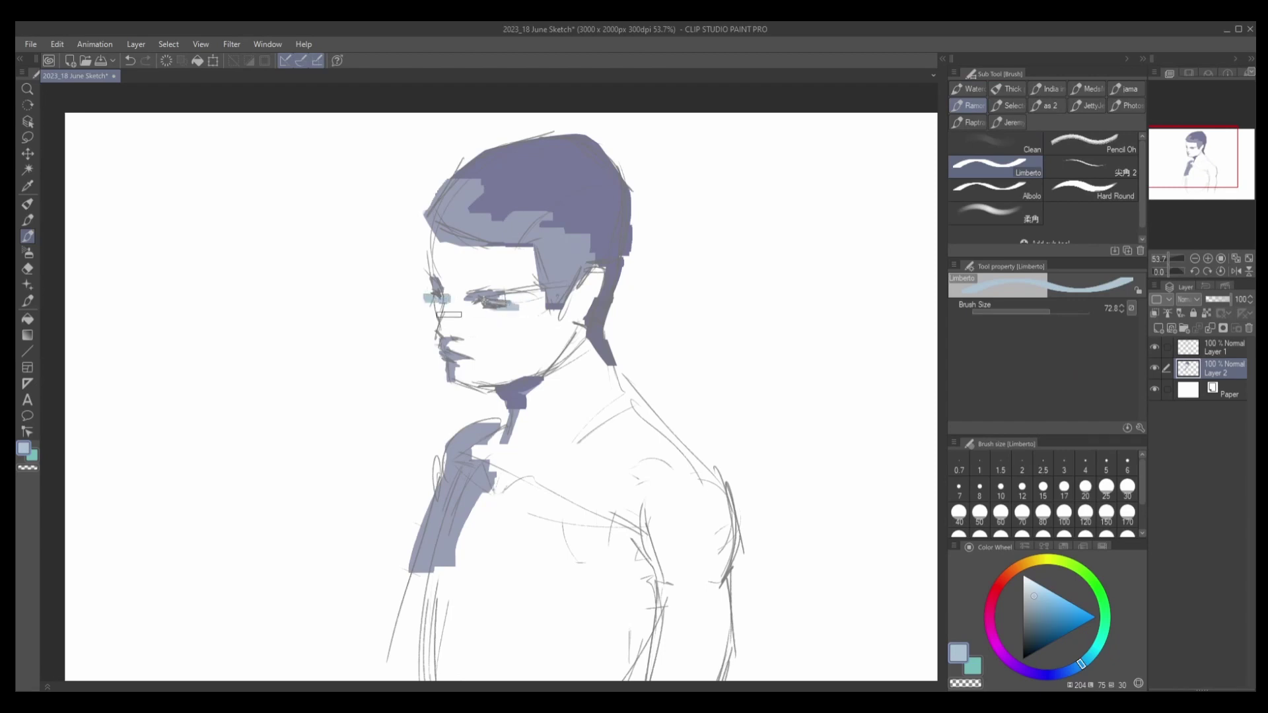
left_click_drag(476, 310, 461, 310)
left_click(455, 292, "alt")
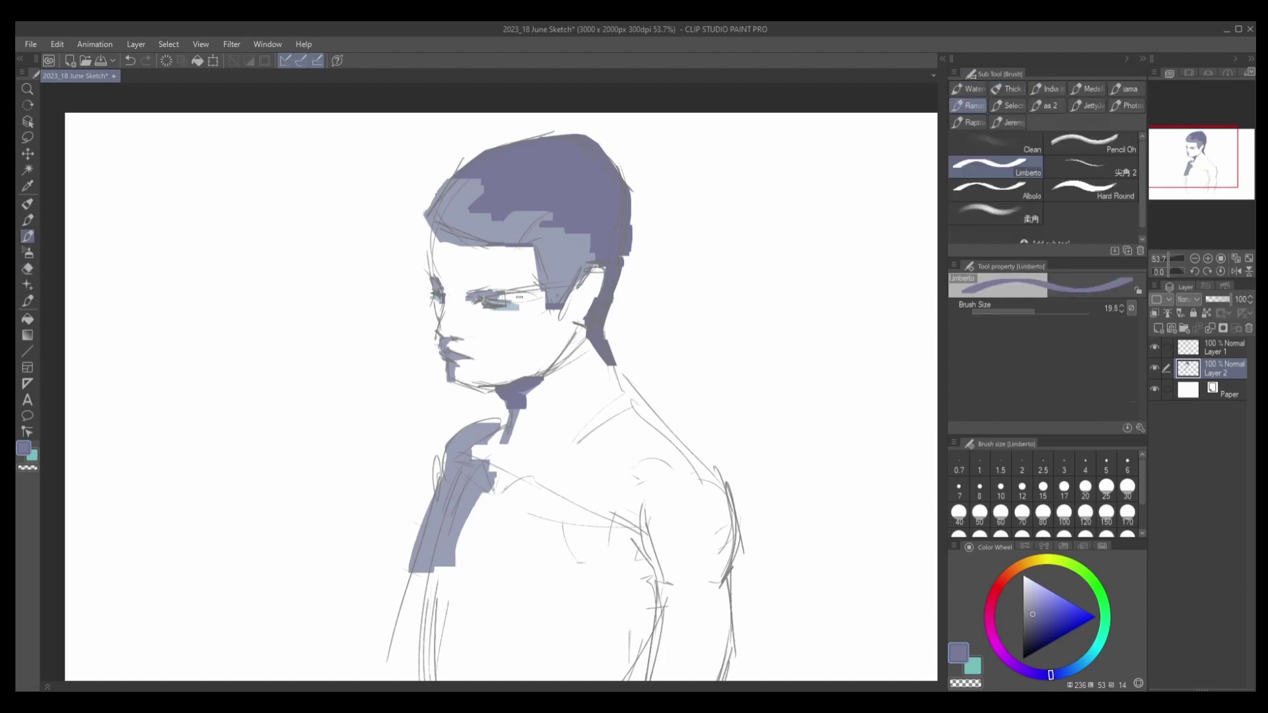
left_click(516, 301, "alt")
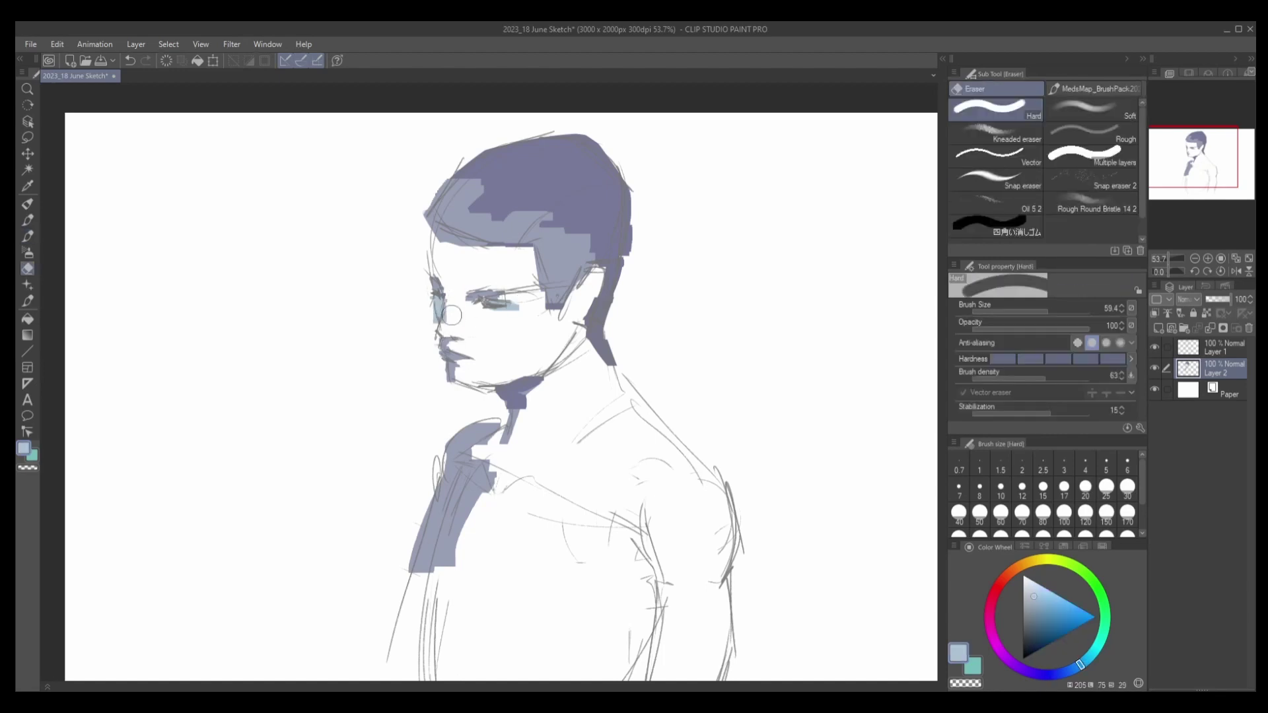
left_click_drag(439, 317, 431, 326)
Paint a pale blue shadow patch on the neck below the nape hair, undoing stray strokes, and save the drawing.
left_click_drag(582, 320, 552, 391)
key("ctrl+z")
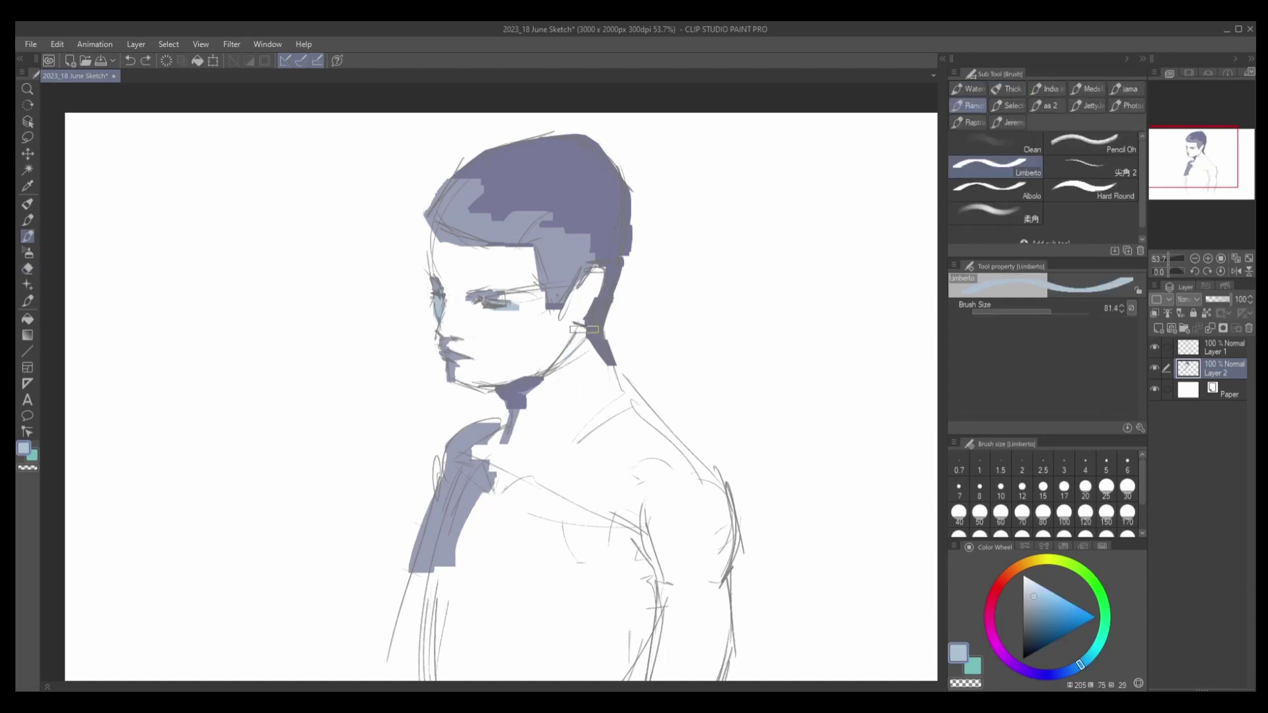
left_click_drag(591, 331, 598, 383)
left_click(614, 322, "alt")
key("e")
key("b")
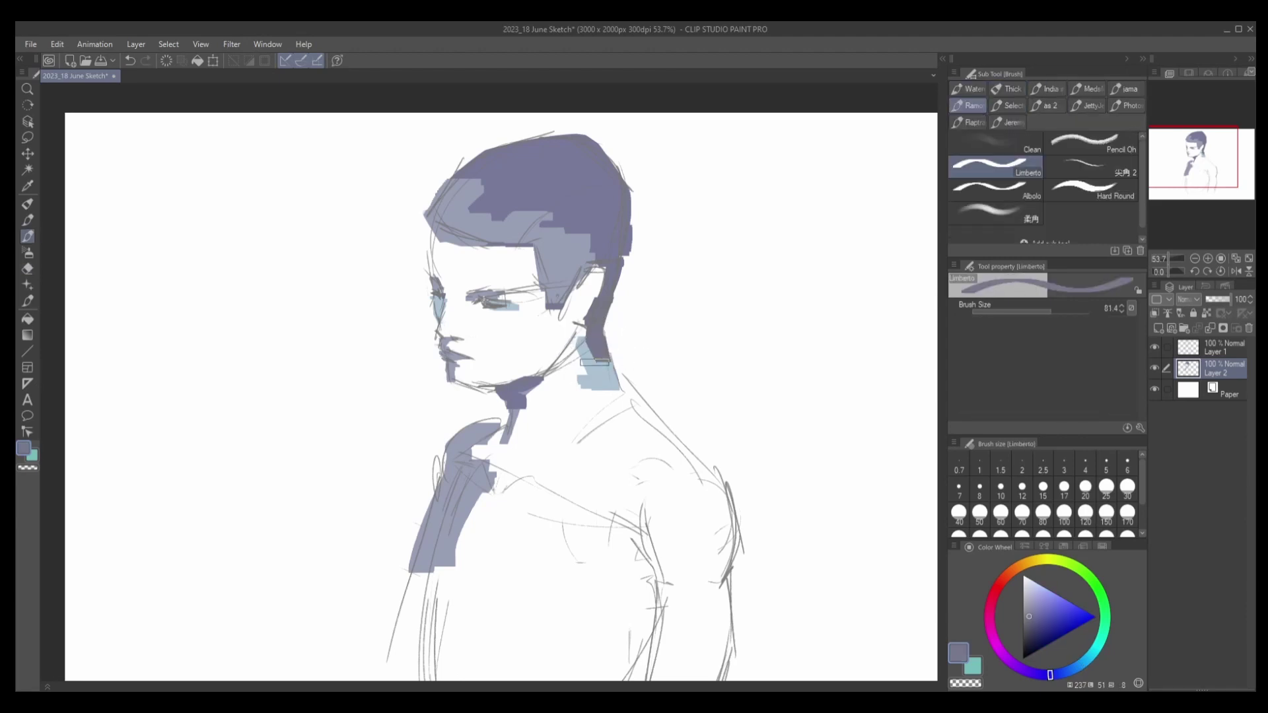
left_click(598, 366, "alt")
left_click(521, 411, "alt")
mouse_move(595, 320)
left_mouse_down()
mouse_move(582, 357)
mouse_move(601, 356)
mouse_move(568, 345)
mouse_move(564, 357)
mouse_move(587, 393)
left_mouse_up()
key("ctrl+z")
key("e")
key("ctrl+s")
Move the line art and colour layers together toward the canvas's left side, undoing the move of the colour layer alone.
key("k")
key("ctrl+minus")
left_click_drag(594, 462, 502, 463)
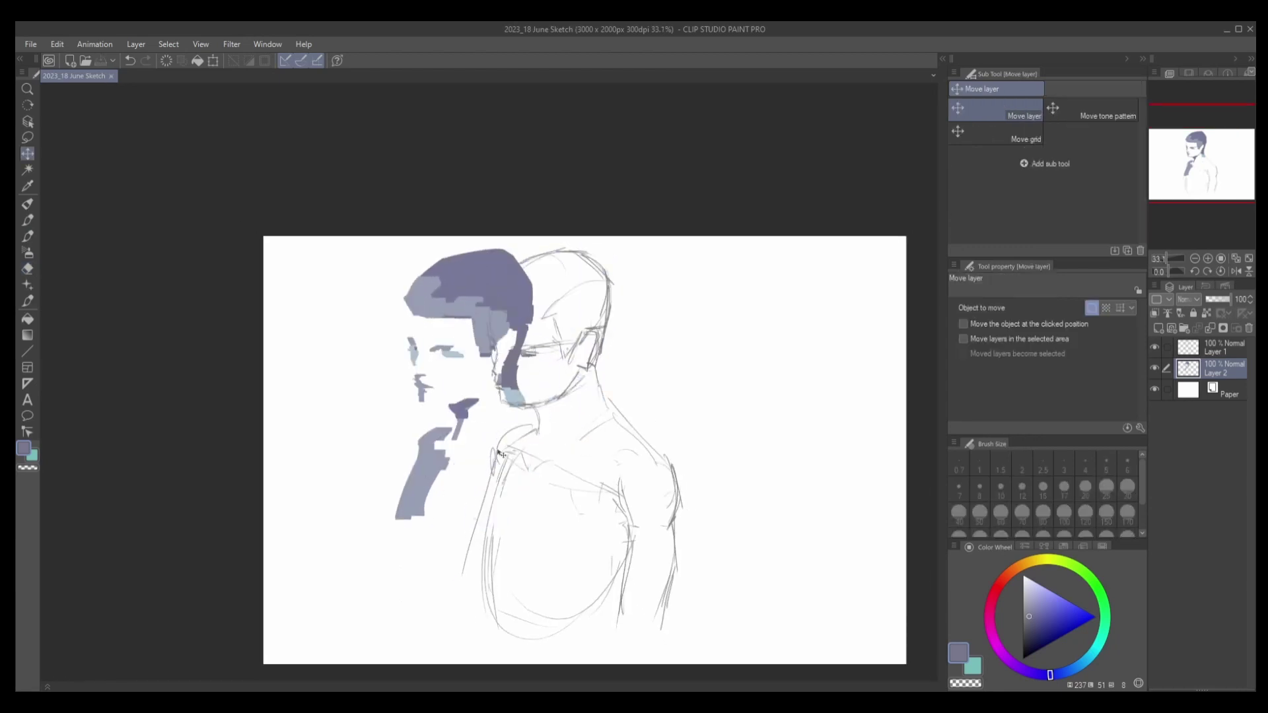
left_click_drag(625, 635, 541, 636)
key("ctrl+z")
key("ctrl+z")
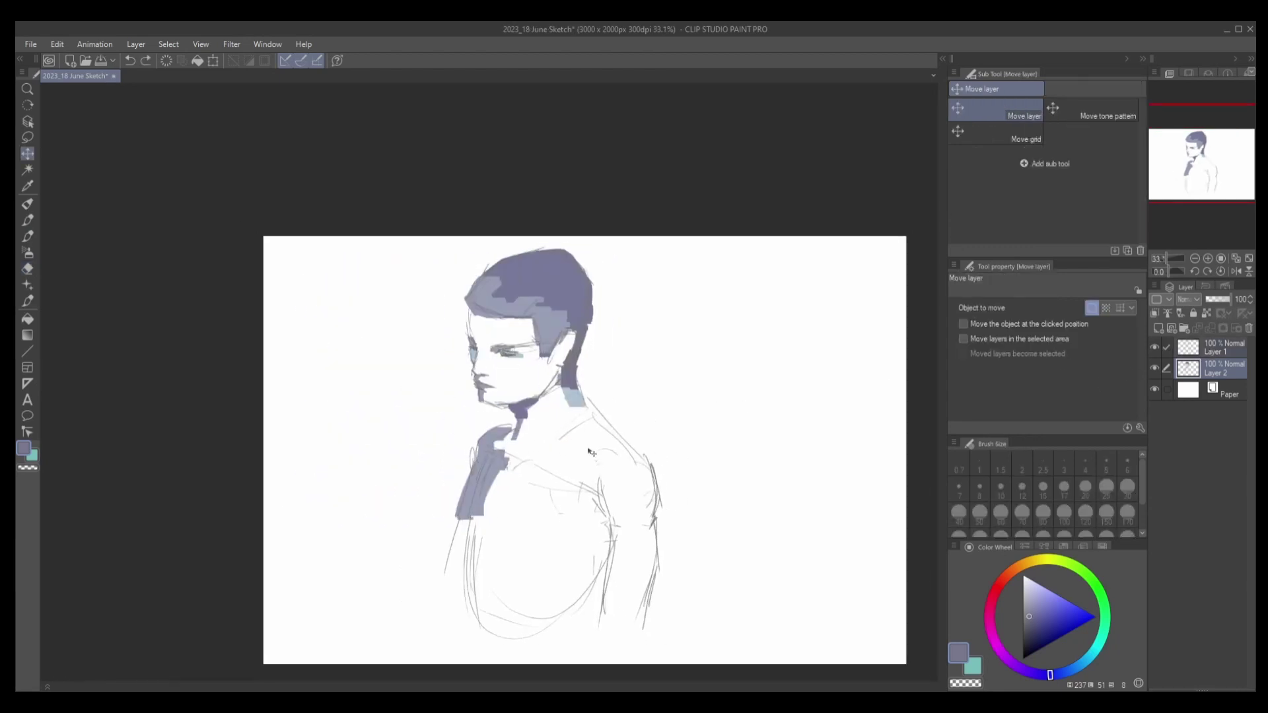
Group Layer 1 and Layer 2 into a folder and add a new layer above it.
key("ctrl+plus")
left_click(1201, 348)
left_click(1219, 382, "shift")
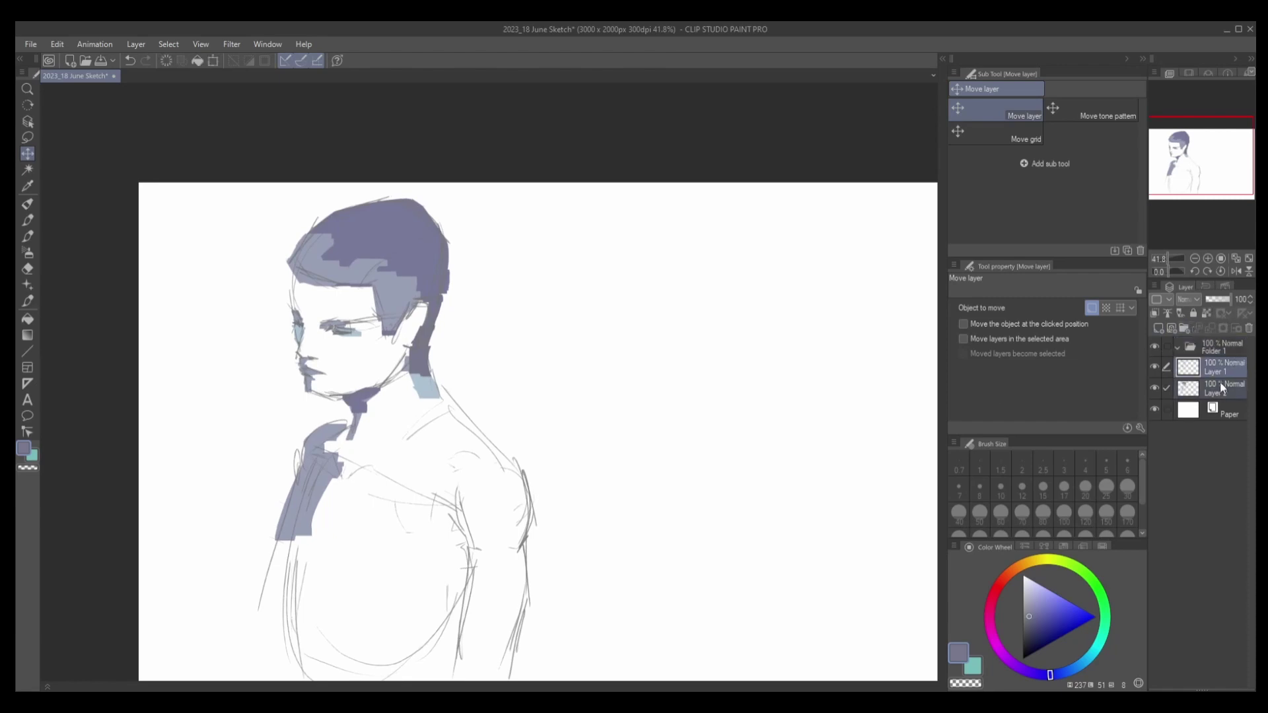
key("ctrl+g")
key("b")
left_click(1158, 328)
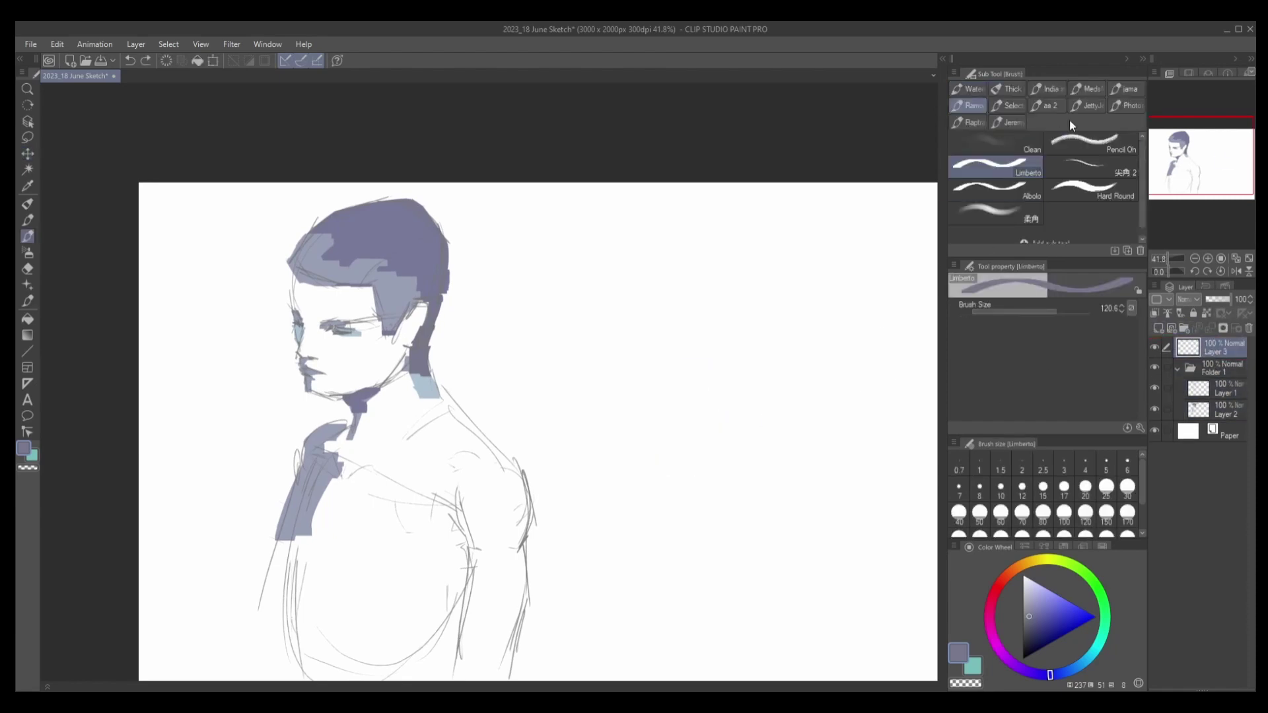
With the Sampled Brush 2 7, sketch a second figure's head right of the first: skull circle, ears, brow line and tapering jaw.
left_click(1087, 89)
left_click(1092, 188)
scroll(773, 306, "down", 1)
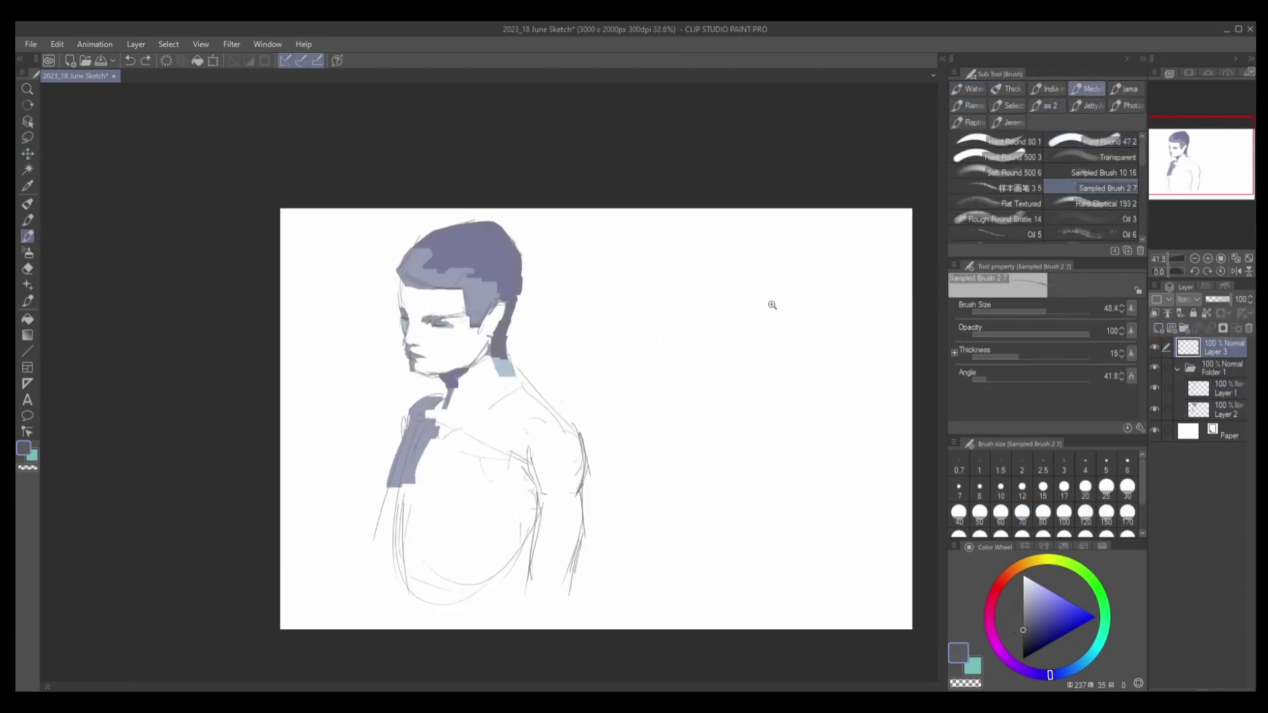
scroll(773, 305, "up", 2)
left_click_drag(607, 194, 569, 266)
mouse_move(687, 188)
left_mouse_down()
mouse_move(700, 251)
mouse_move(638, 336)
left_mouse_up()
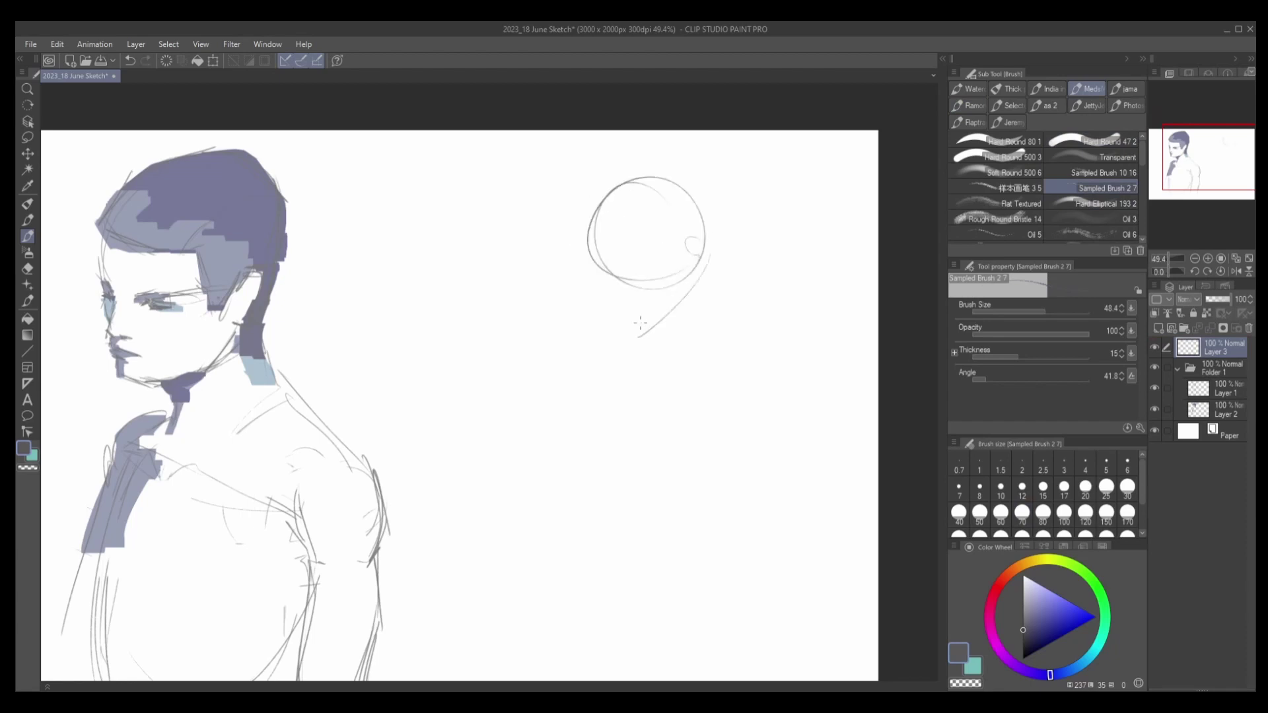
left_click_drag(609, 228, 601, 251)
left_click_drag(704, 228, 649, 328)
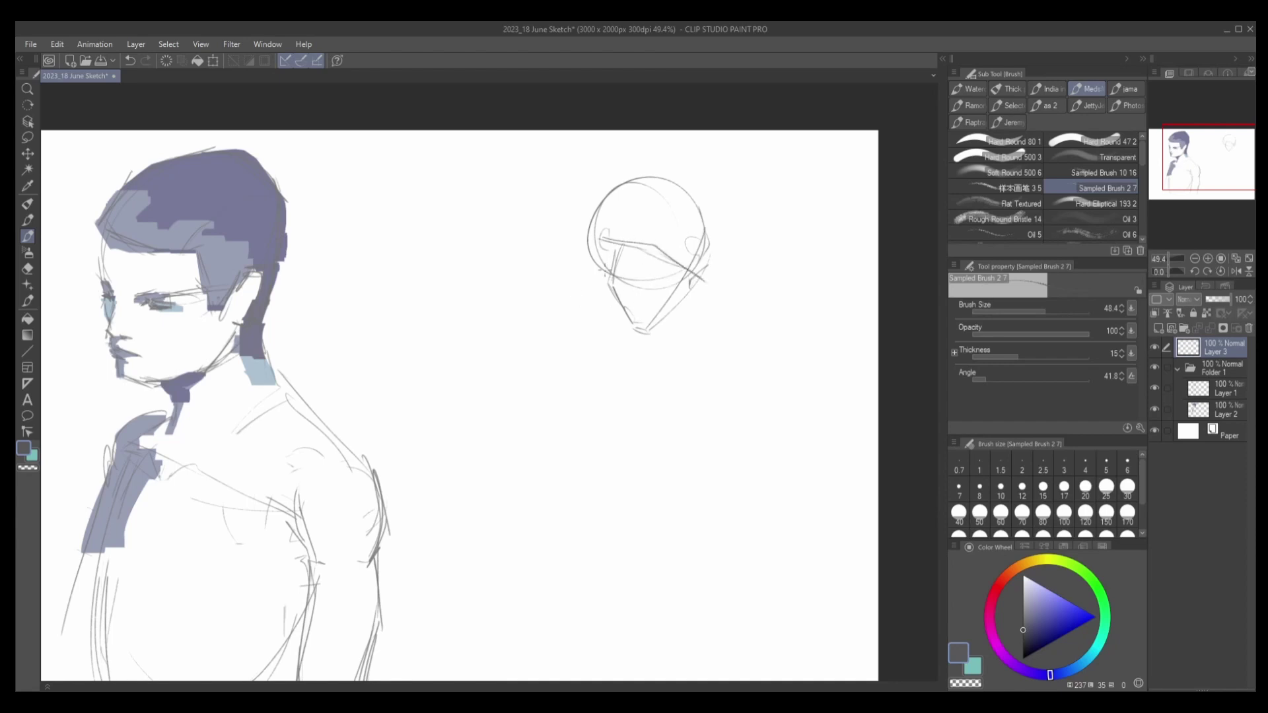
Sketch an oval torso below the new head with curved inner contour lines and a shoulder line, replacing the wider first attempt.
left_click_drag(556, 294, 688, 333)
left_click_drag(631, 302, 615, 495)
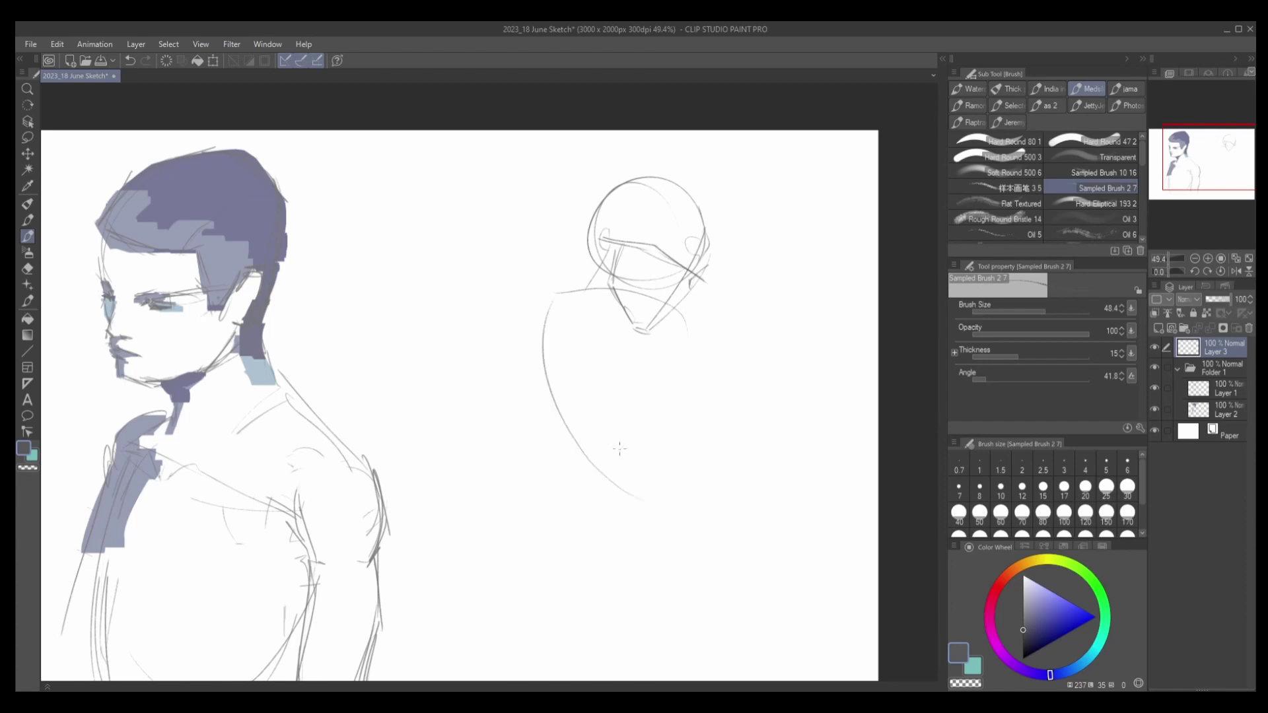
key("ctrl+z")
key("ctrl+z")
mouse_move(560, 283)
left_mouse_down()
mouse_move(627, 441)
mouse_move(710, 327)
left_mouse_up()
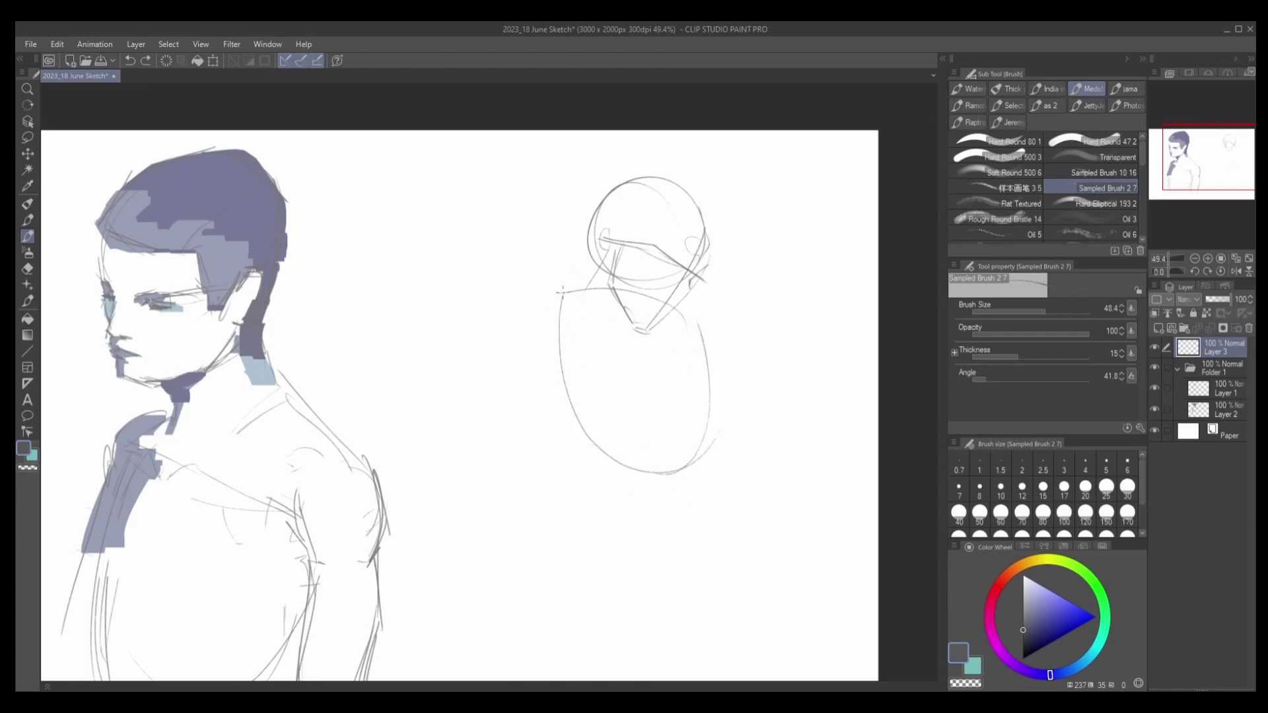
mouse_move(651, 301)
left_mouse_down()
mouse_move(647, 467)
mouse_move(684, 465)
left_mouse_up()
key("ctrl+z")
left_click_drag(693, 309, 702, 452)
left_click_drag(654, 297, 694, 327)
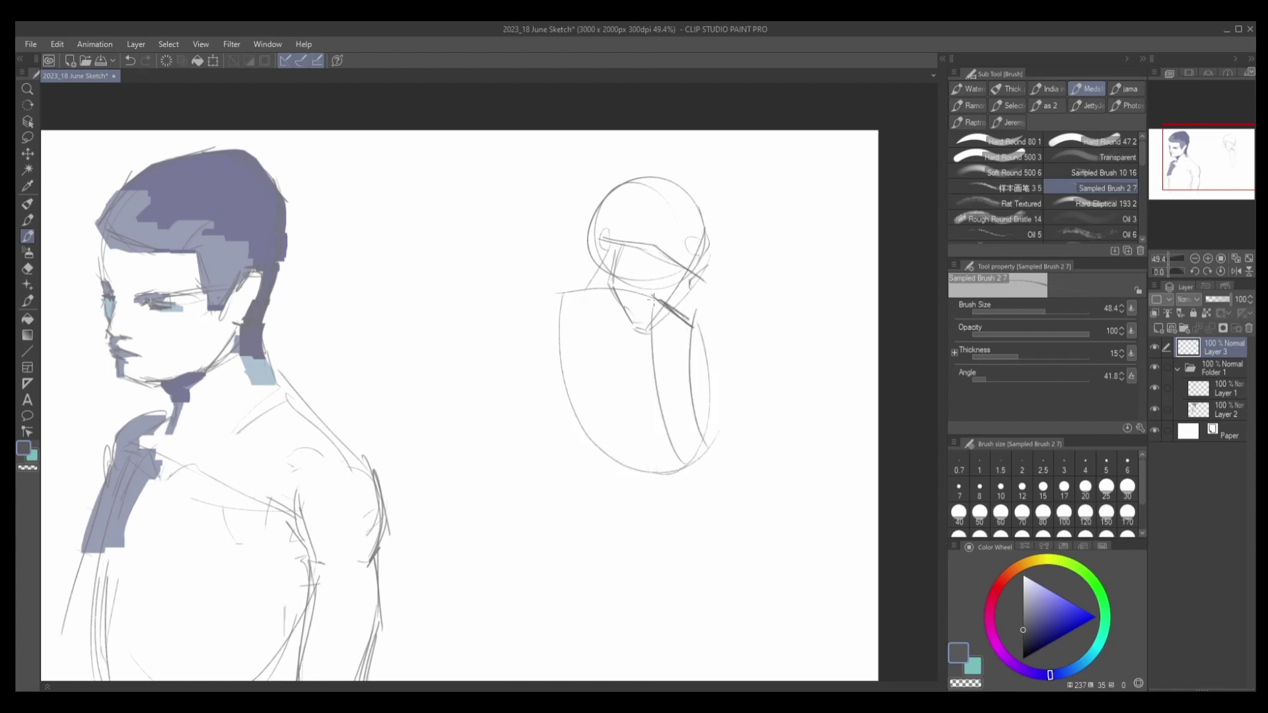
Strengthen the torso's shoulder line, front side and lower edge, undoing the strokes that do not fit.
left_click_drag(553, 282, 658, 296)
mouse_move(556, 297)
left_mouse_down()
mouse_move(605, 484)
mouse_move(683, 460)
left_mouse_up()
key("ctrl+z")
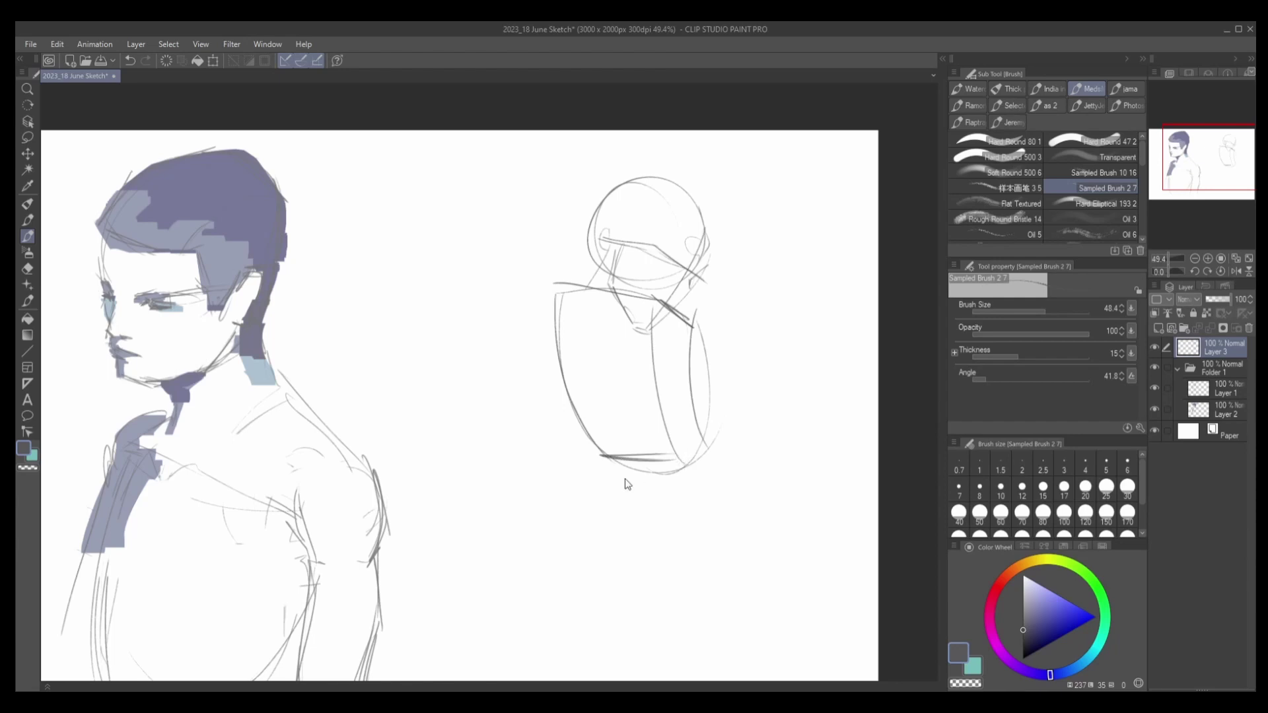
key("ctrl+z")
left_click_drag(603, 464, 692, 465)
left_click_drag(553, 294, 578, 449)
left_click_drag(679, 304, 660, 360)
key("ctrl+z")
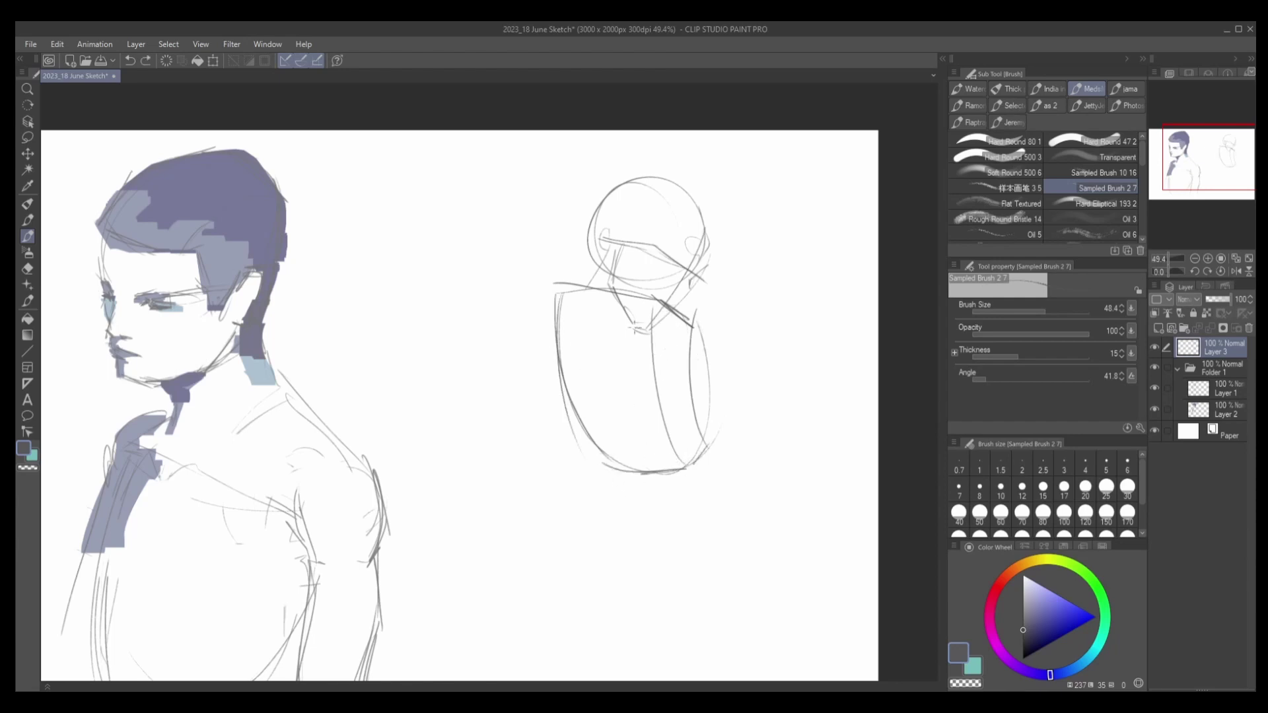
key("e")
key("ctrl+z")
key("ctrl+z")
key("ctrl+z")
key("ctrl+y")
key("ctrl+y")
key("ctrl+y")
Sketch the near arm crossing diagonally over the torso from the shoulder, bent at the elbow into a forearm.
mouse_move(624, 305)
left_mouse_down()
mouse_move(684, 342)
mouse_move(547, 449)
mouse_move(628, 516)
left_mouse_up()
key("b")
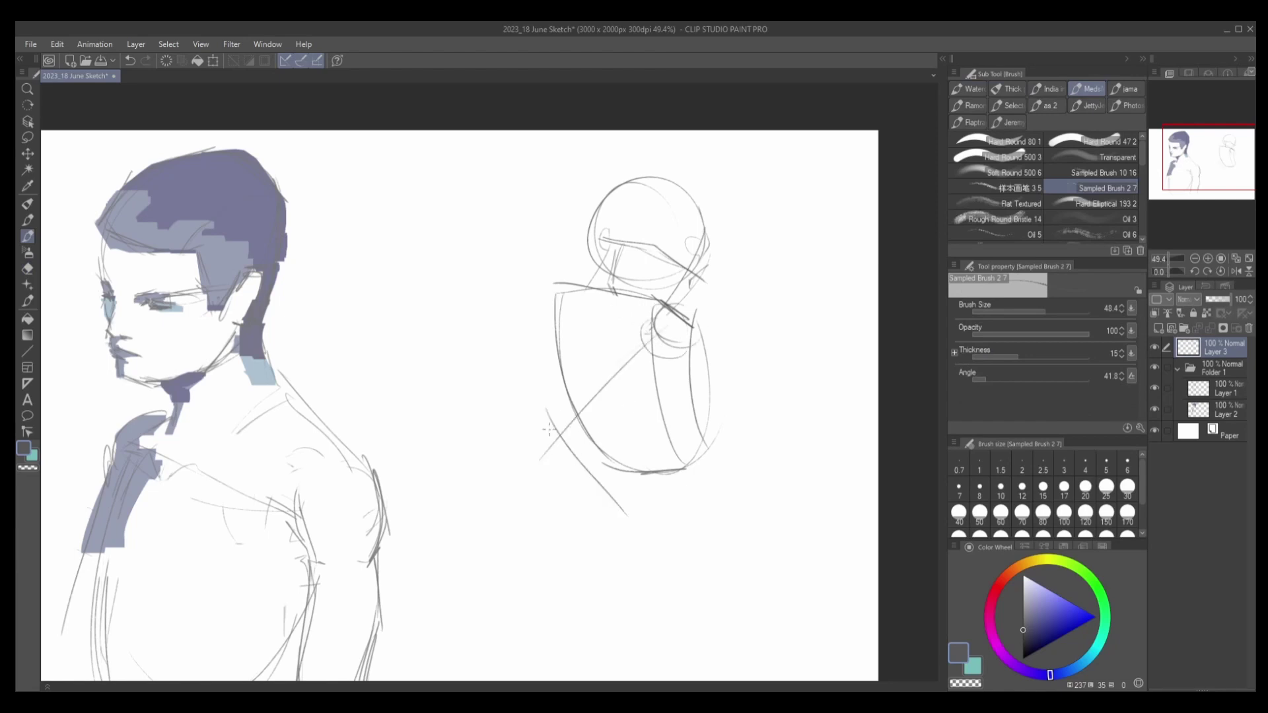
left_click_drag(548, 429, 647, 545)
left_click_drag(652, 334, 540, 431)
left_click_drag(569, 440, 675, 360)
key("p")
left_click_drag(660, 305, 636, 343)
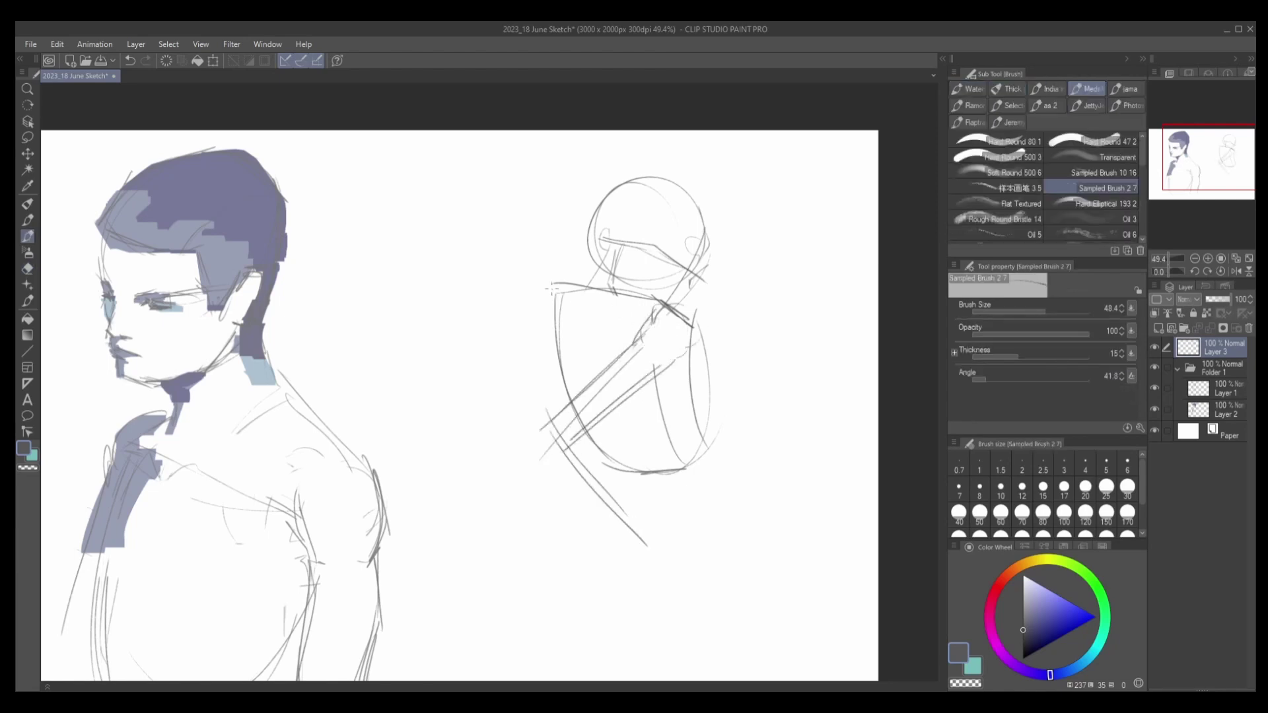
Sketch the rounded far shoulder and the upper arm along the torso's front side.
left_click_drag(580, 284, 568, 380)
key("b")
left_click_drag(582, 285, 569, 408)
left_click_drag(578, 284, 562, 340)
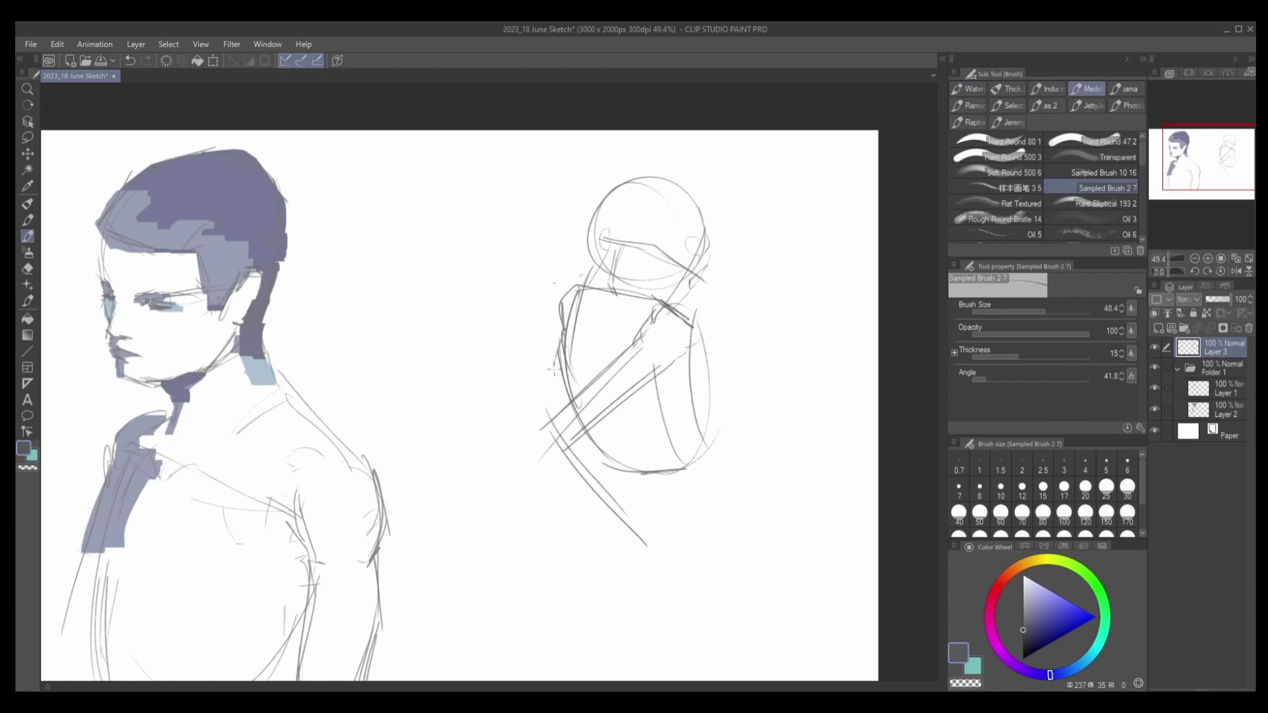
Draw the forearm outlines below the elbow and block in the hand at the wrist.
mouse_move(558, 439)
left_mouse_down()
mouse_move(611, 505)
mouse_move(601, 528)
left_mouse_up()
left_click_drag(579, 532, 620, 558)
left_click_drag(594, 488, 646, 555)
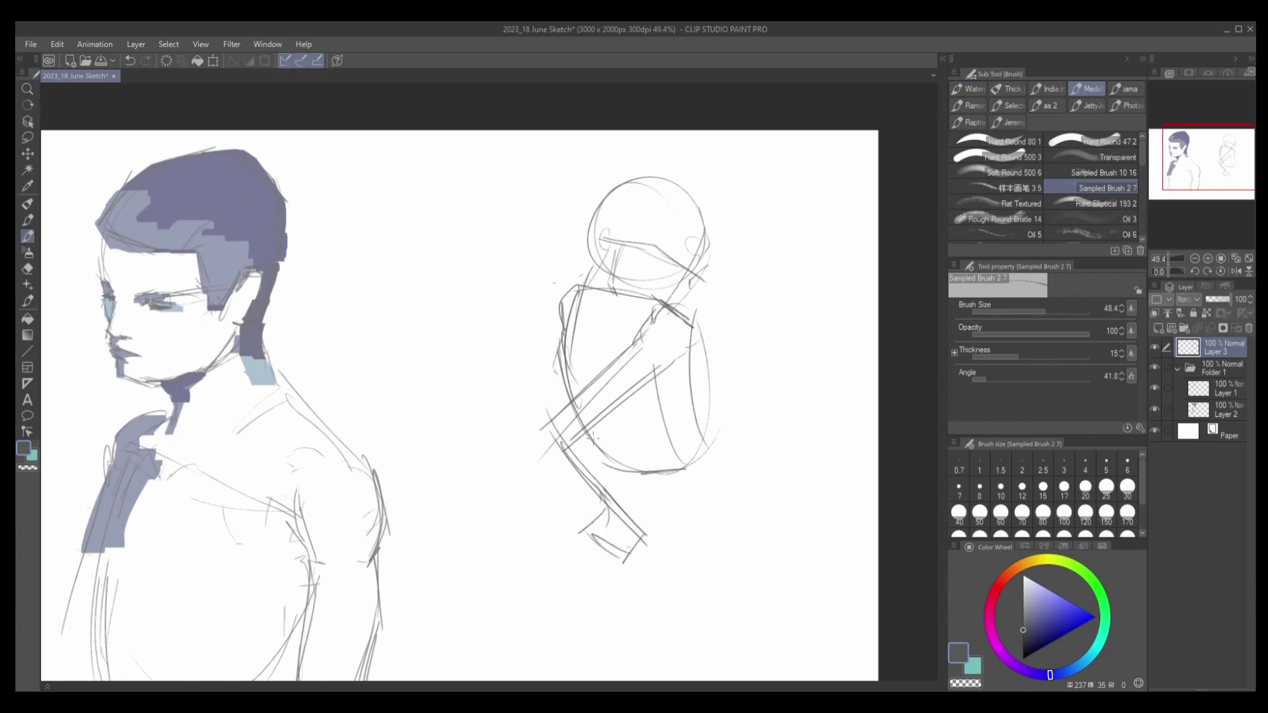
left_click_drag(578, 418, 636, 520)
left_click_drag(582, 438, 635, 550)
Refine the waist and far arm contours, erasing excess construction lines around the torso.
mouse_move(716, 360)
left_mouse_down()
mouse_move(690, 462)
mouse_move(615, 481)
left_mouse_up()
key("e")
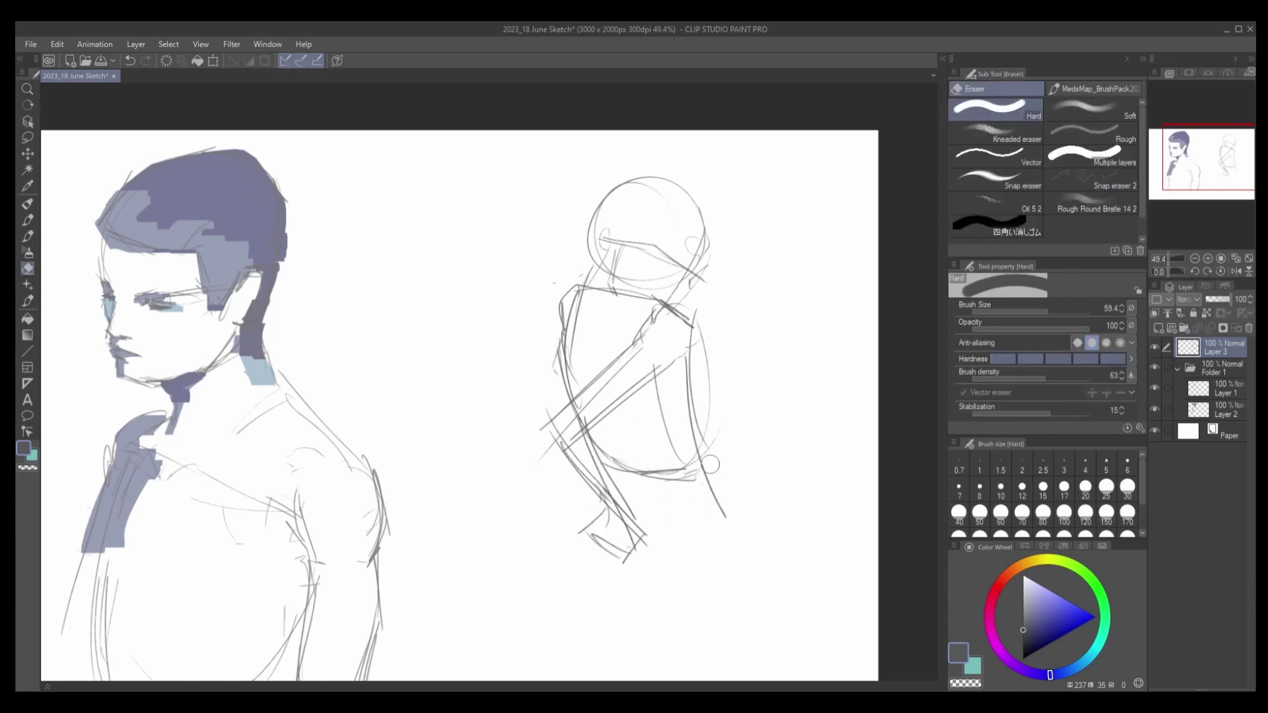
left_click_drag(723, 456, 694, 522)
key("b")
key("e")
mouse_move(561, 304)
left_mouse_down()
mouse_move(562, 389)
mouse_move(556, 357)
left_mouse_up()
key("b")
left_click_drag(568, 335, 558, 403)
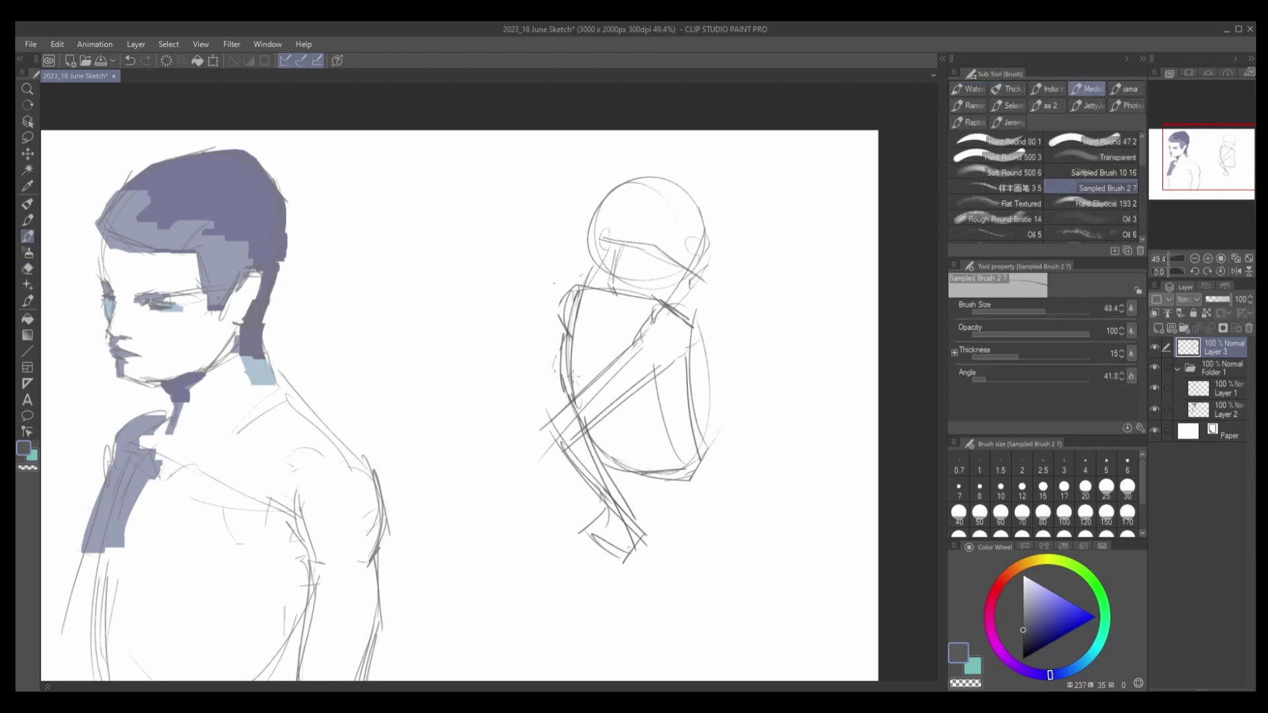
key("e")
left_click_drag(684, 360, 697, 485)
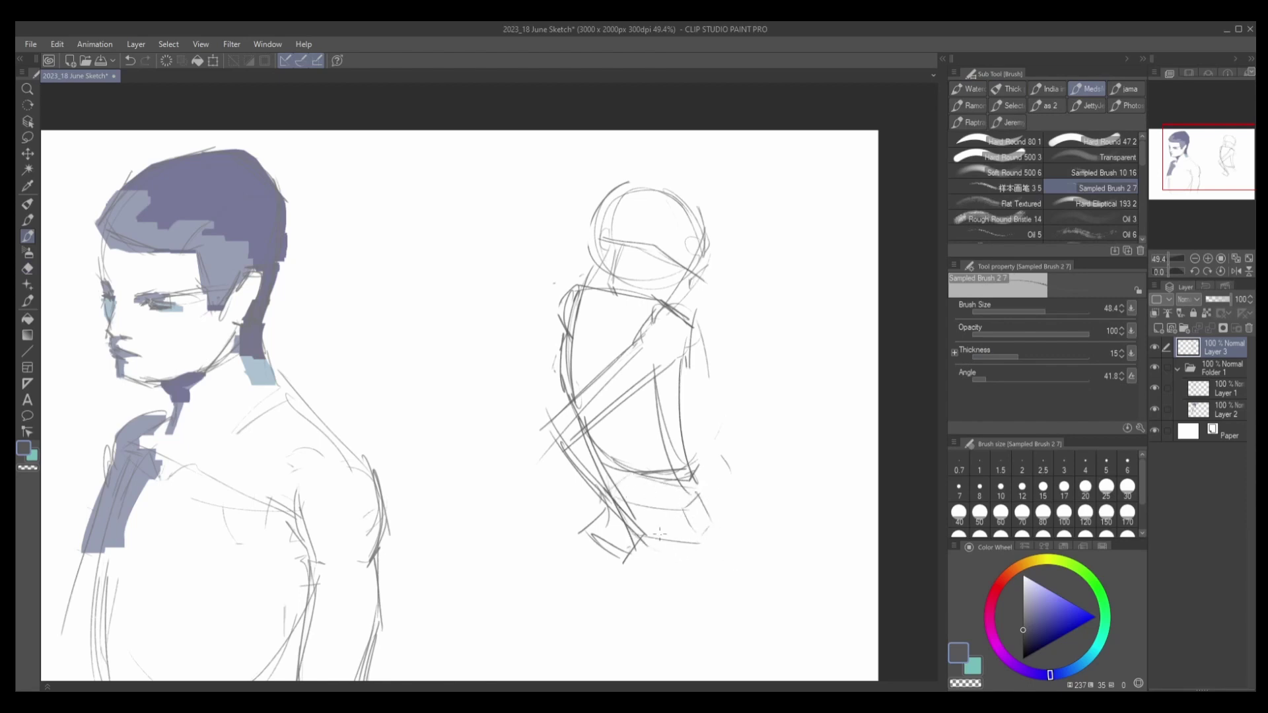
Sketch the hips and thighs below the waist, replacing the first thigh stroke.
left_click_drag(651, 528, 704, 605)
key("ctrl+z")
mouse_move(731, 541)
left_mouse_down()
mouse_move(680, 581)
mouse_move(720, 639)
left_mouse_up()
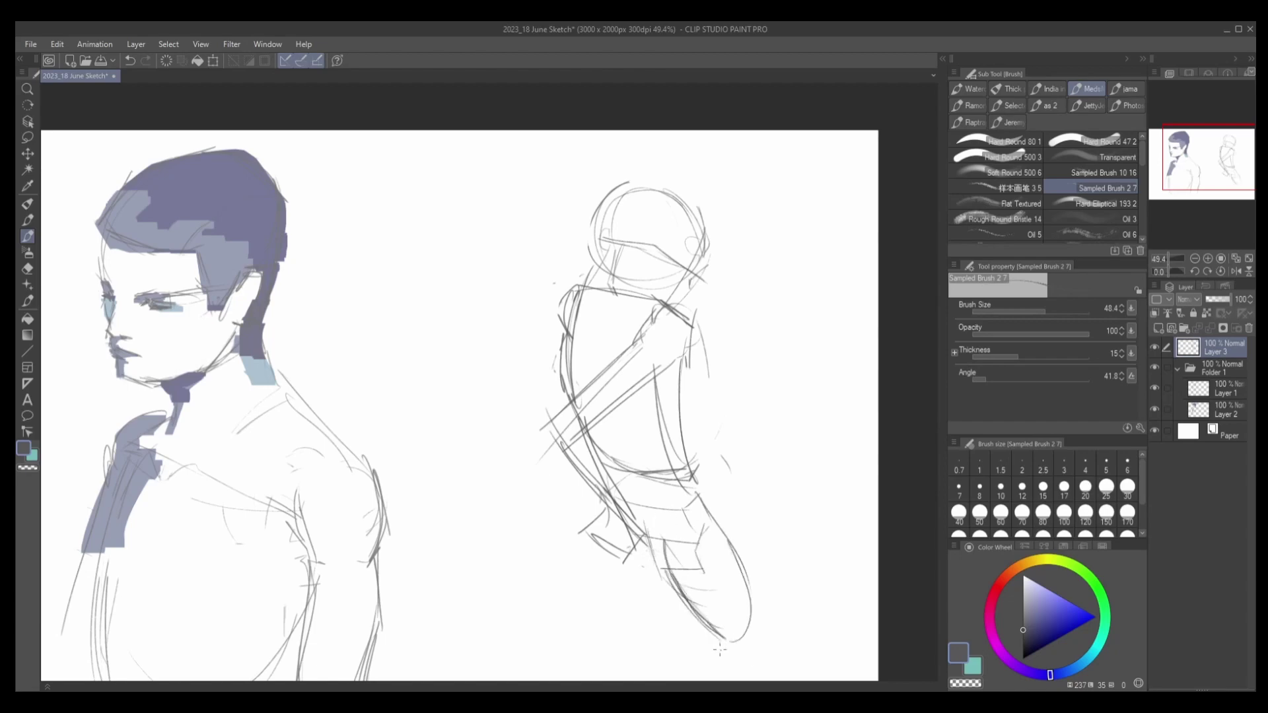
left_click_drag(602, 609, 680, 644)
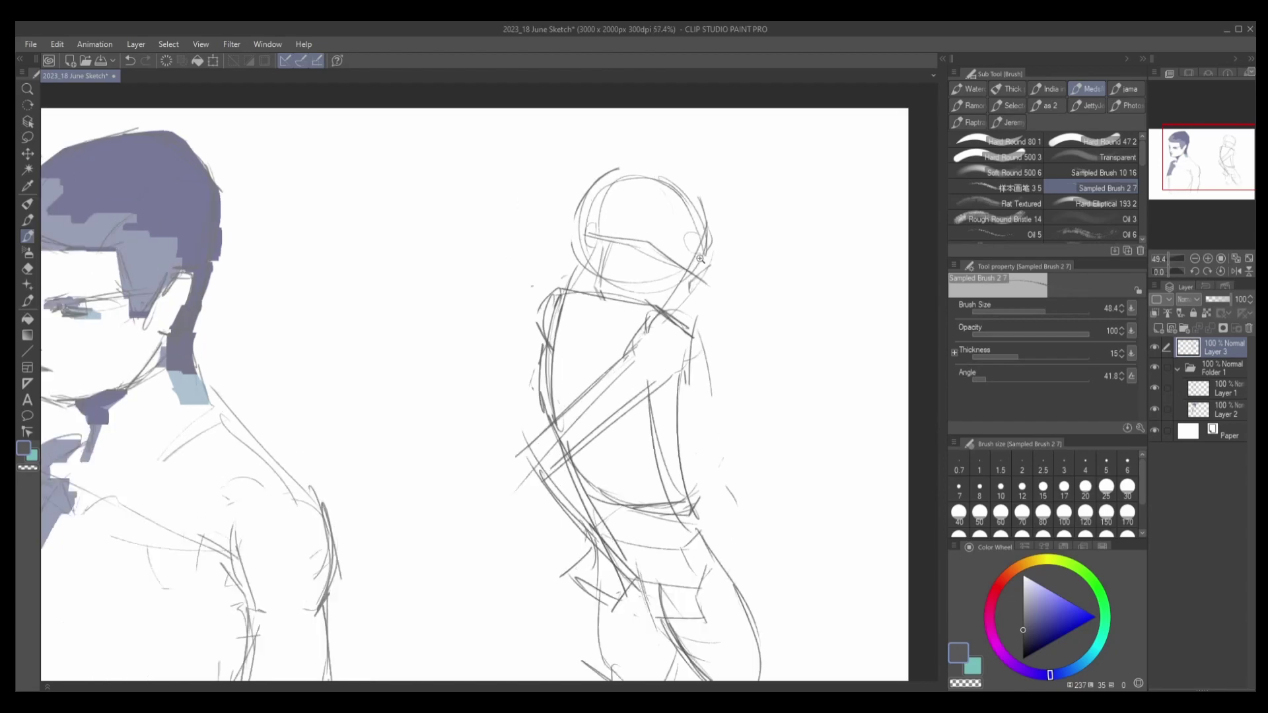
Strengthen the second figure's jaw line from the ear down to the chin.
scroll(700, 268, "up", 1)
left_click_drag(691, 278, 664, 311)
left_click_drag(710, 256, 677, 313)
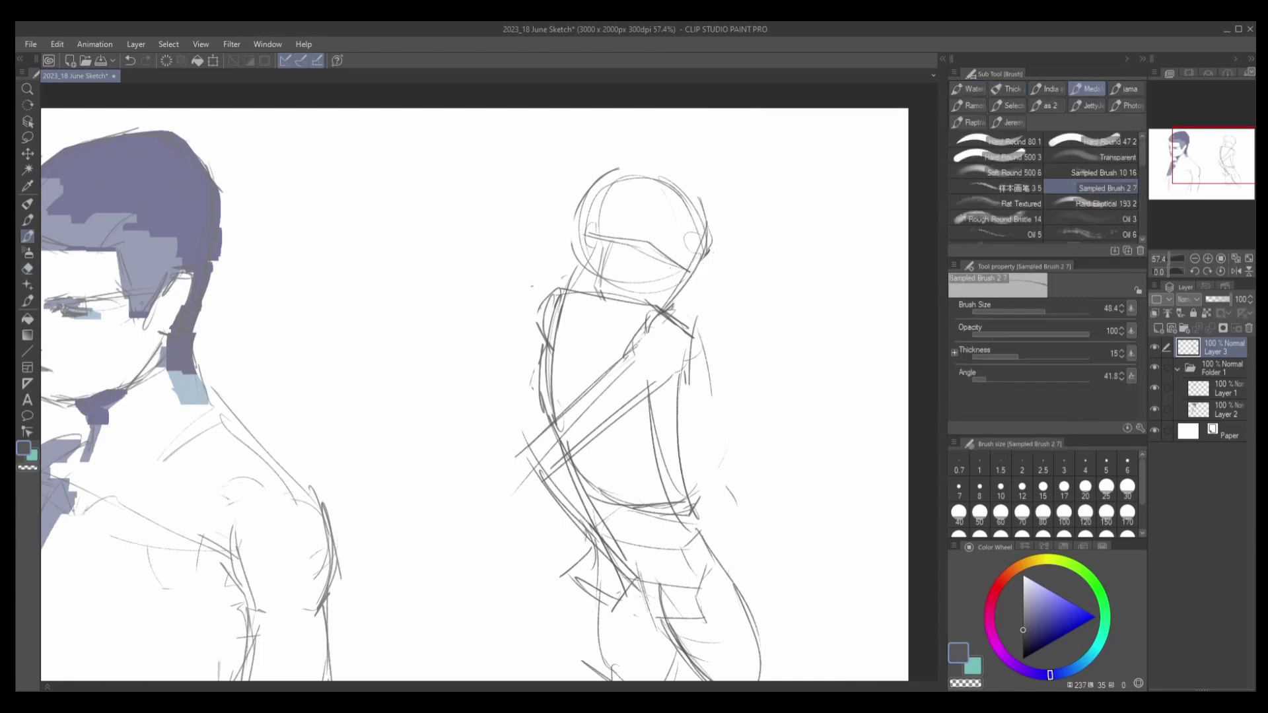
Mirror the canvas view, undo the last jaw strokes and redraw the face contour from forehead to cheek.
key("ctrl+0")
key("h")
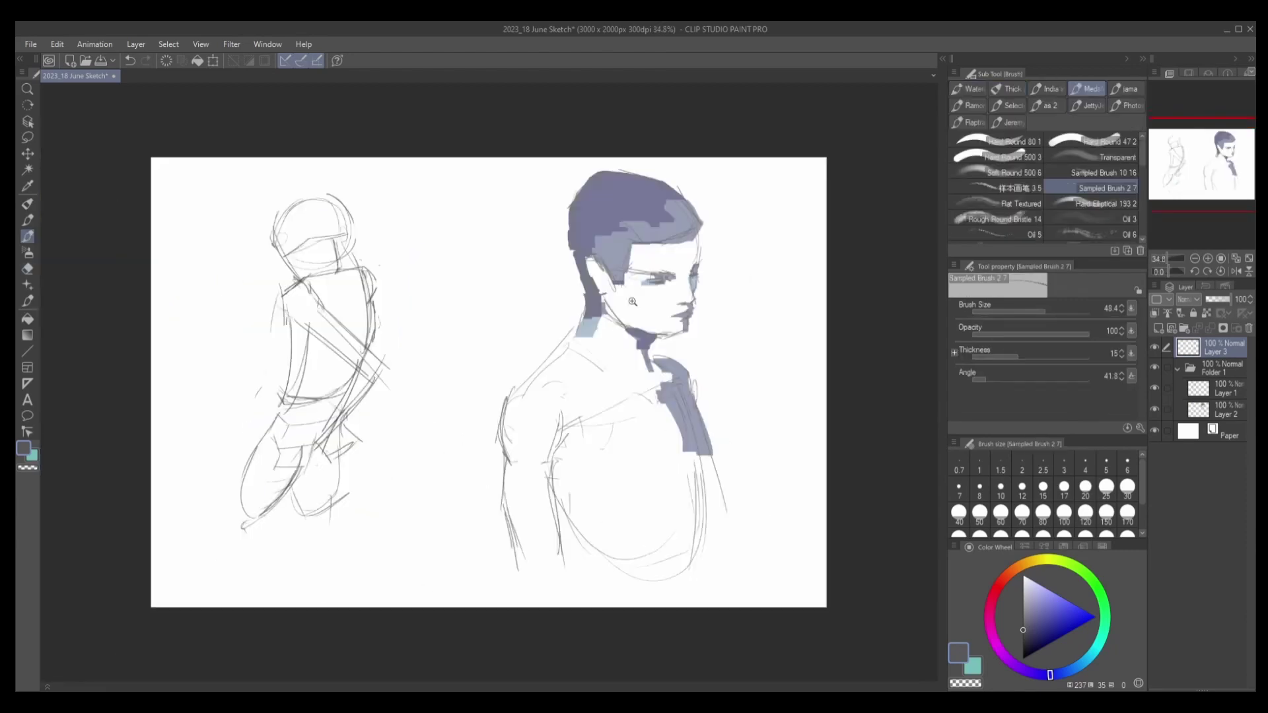
scroll(274, 252, "up", 6)
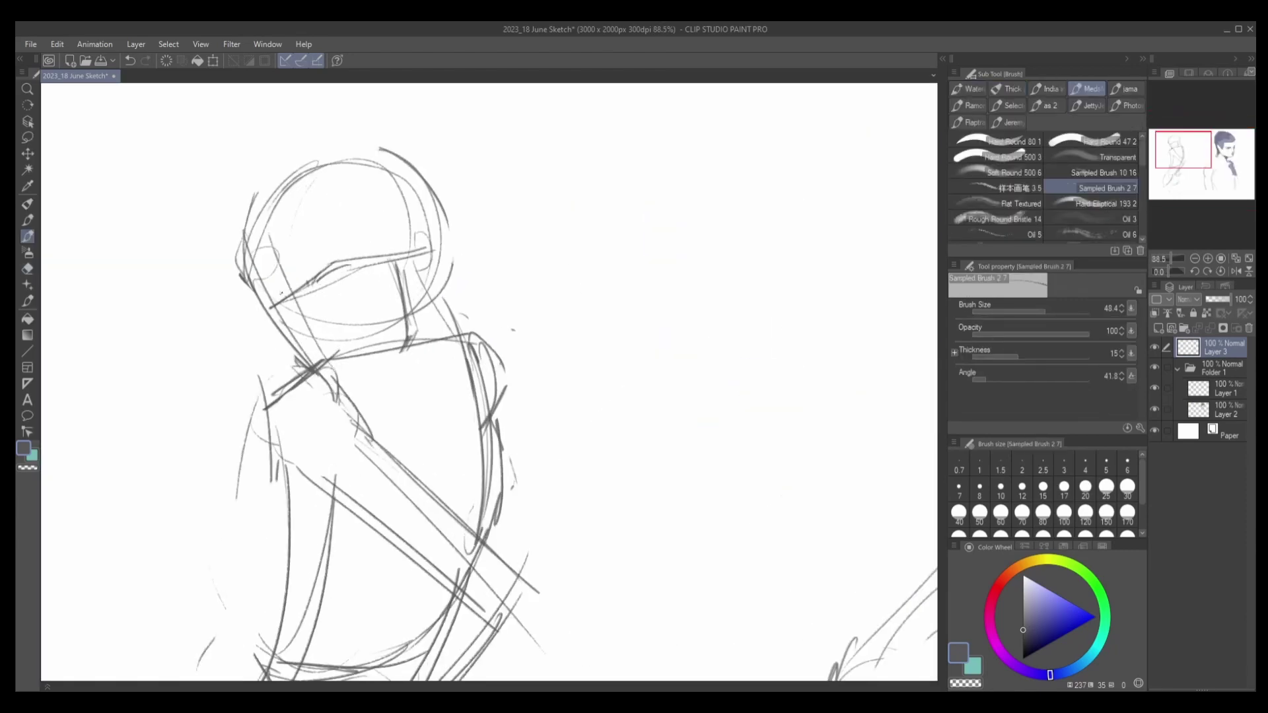
key("ctrl+z")
key("ctrl+z")
left_click_drag(254, 231, 277, 304)
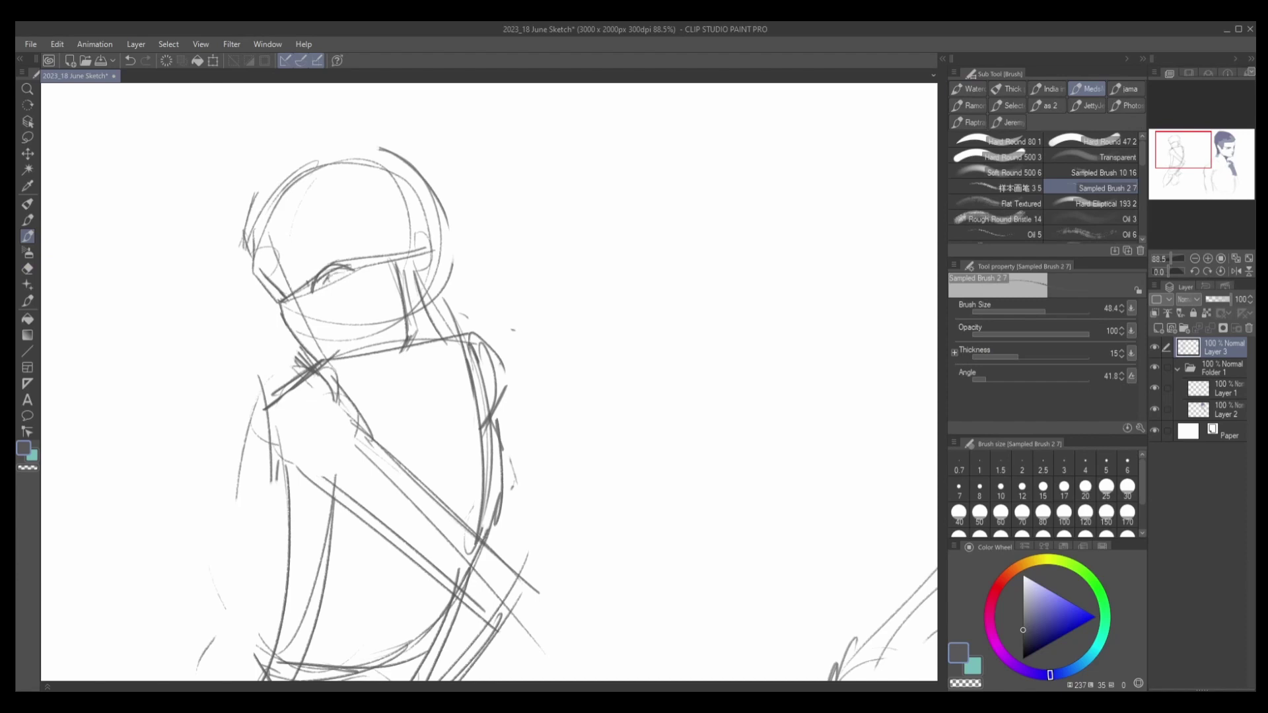
Sketch the second figure's eyes and brow and erase the brow guideline across the face.
key("e")
key("b")
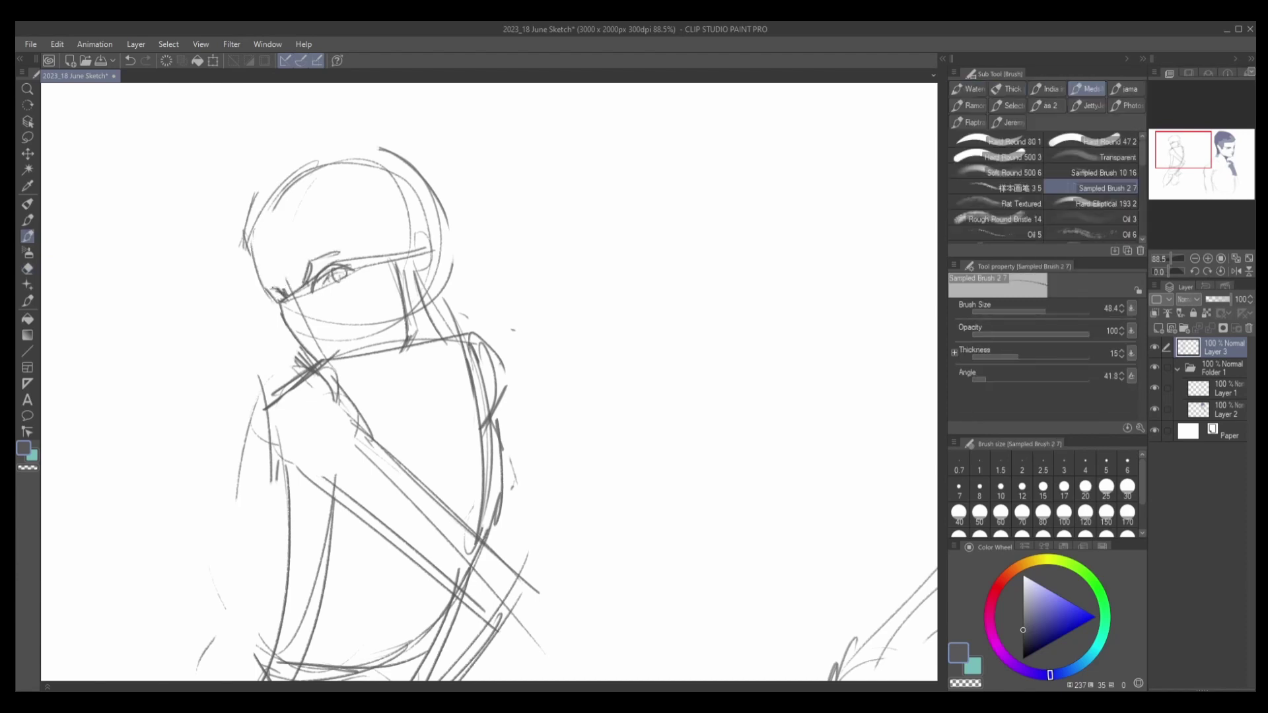
key("e")
mouse_move(334, 283)
left_mouse_down()
mouse_move(362, 271)
mouse_move(318, 288)
left_mouse_up()
key("b")
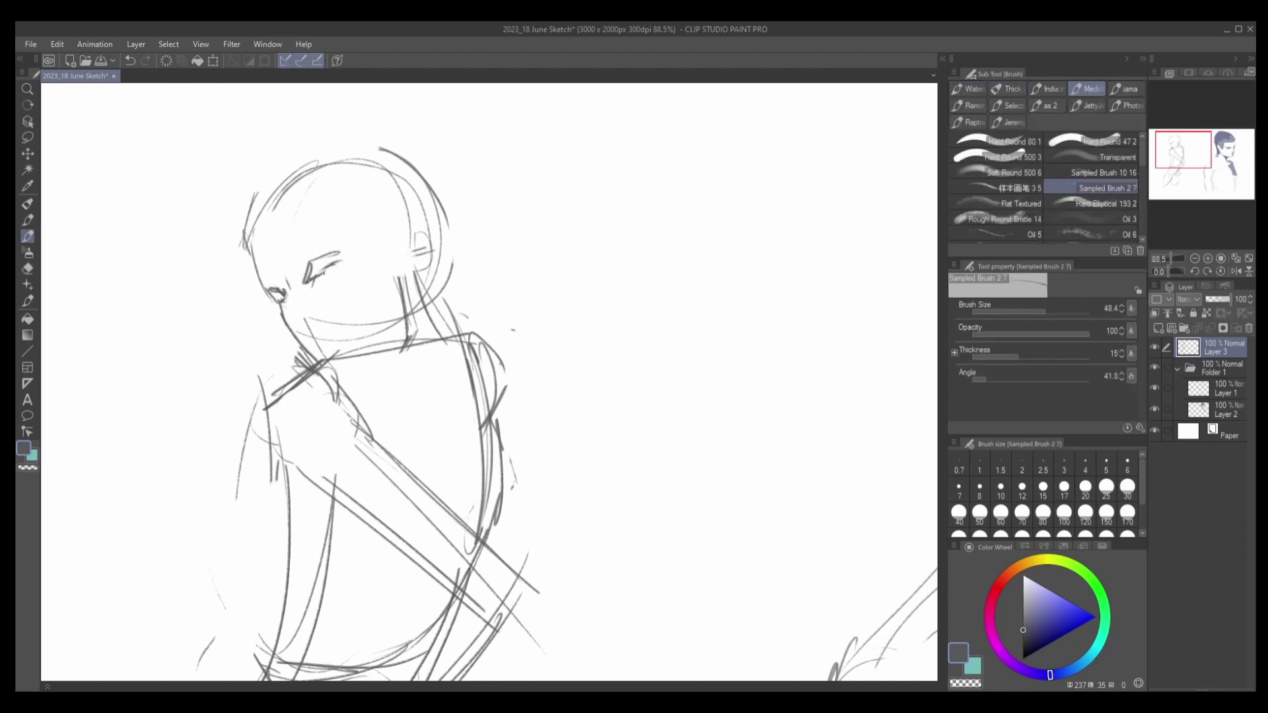
Erase the construction arc across the second figure's lower face, sketch the nose and mouth, and darken the brow.
key("e")
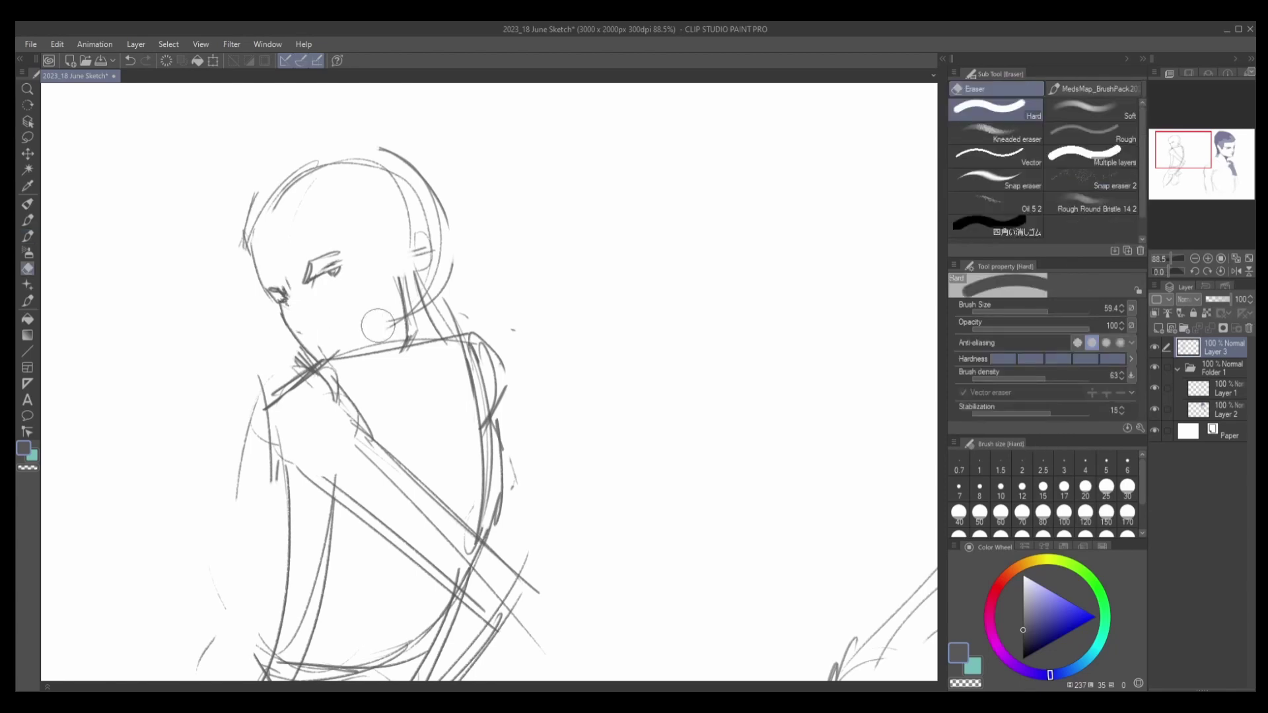
key("b")
key("ctrl+z")
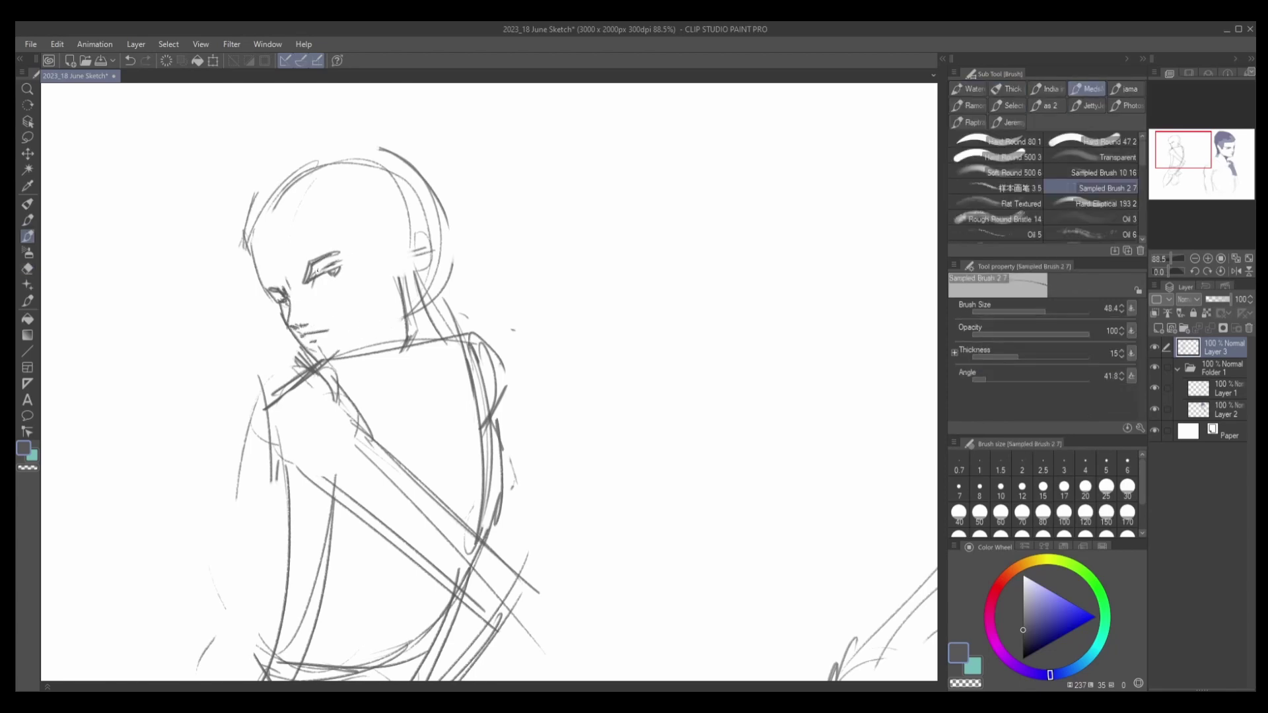
key("e")
left_click_drag(317, 269, 338, 259)
key("b")
key("ctrl+z")
Sketch the hairline from forehead to ear, restore the unmirrored view, and clean up the lines behind the jaw.
left_click_drag(253, 245, 272, 185)
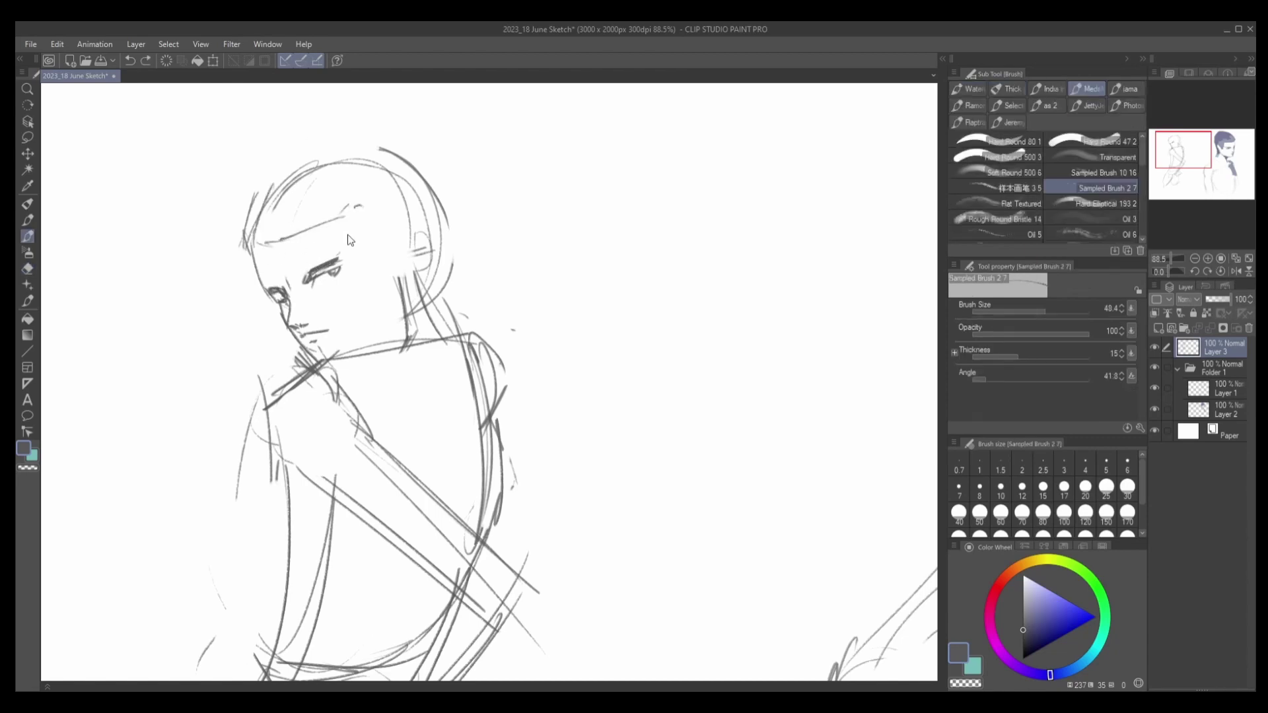
key("h")
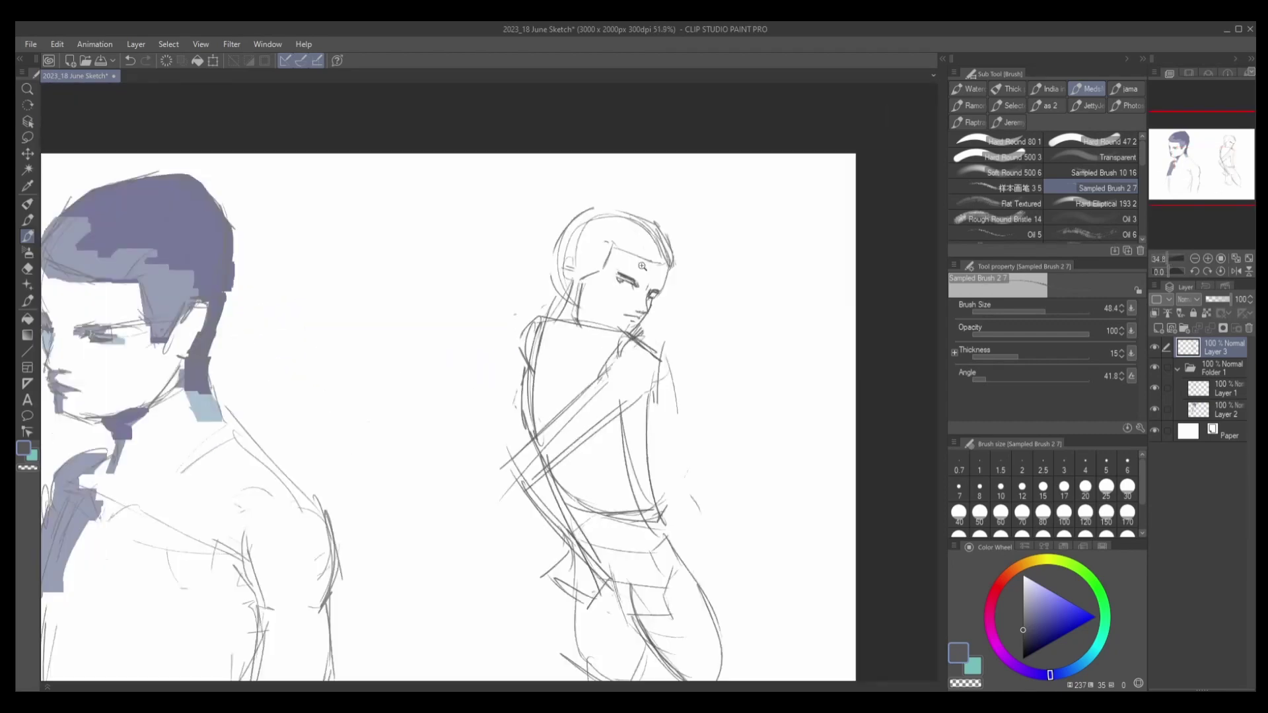
left_click_drag(562, 317, 558, 371)
key("e")
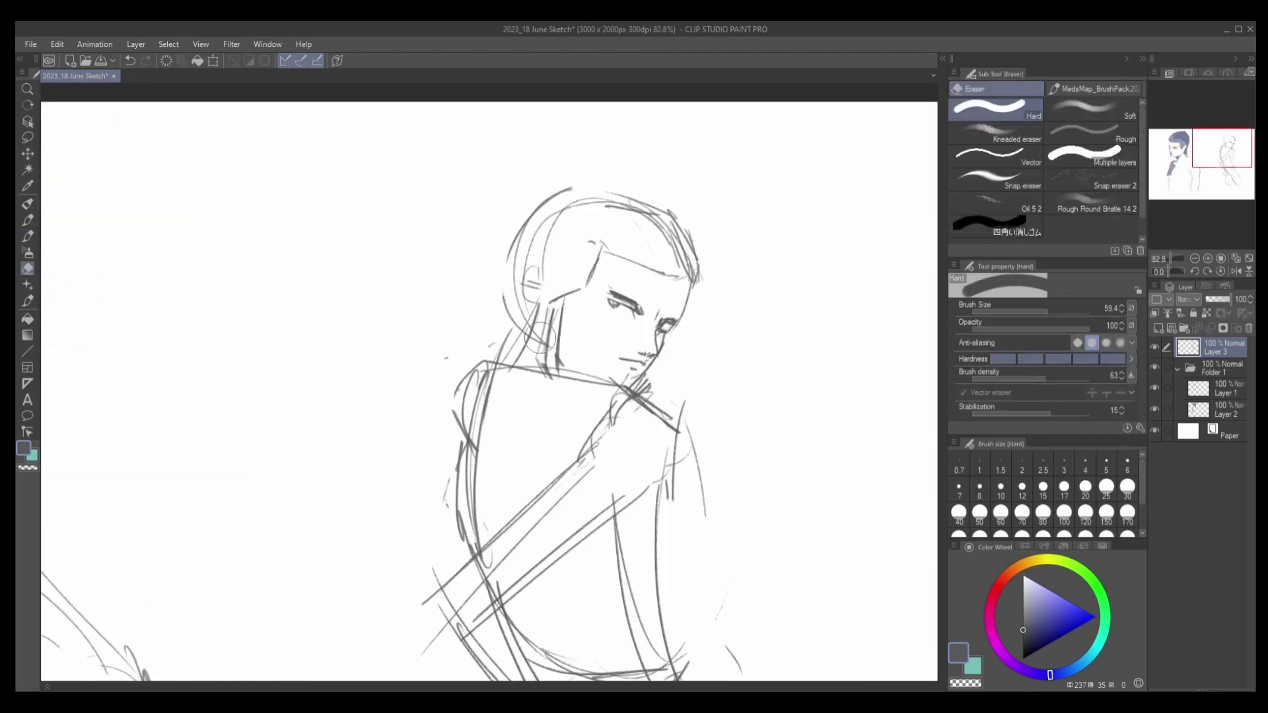
key("b")
mouse_move(529, 297)
left_mouse_down()
mouse_move(551, 367)
mouse_move(547, 353)
left_mouse_up()
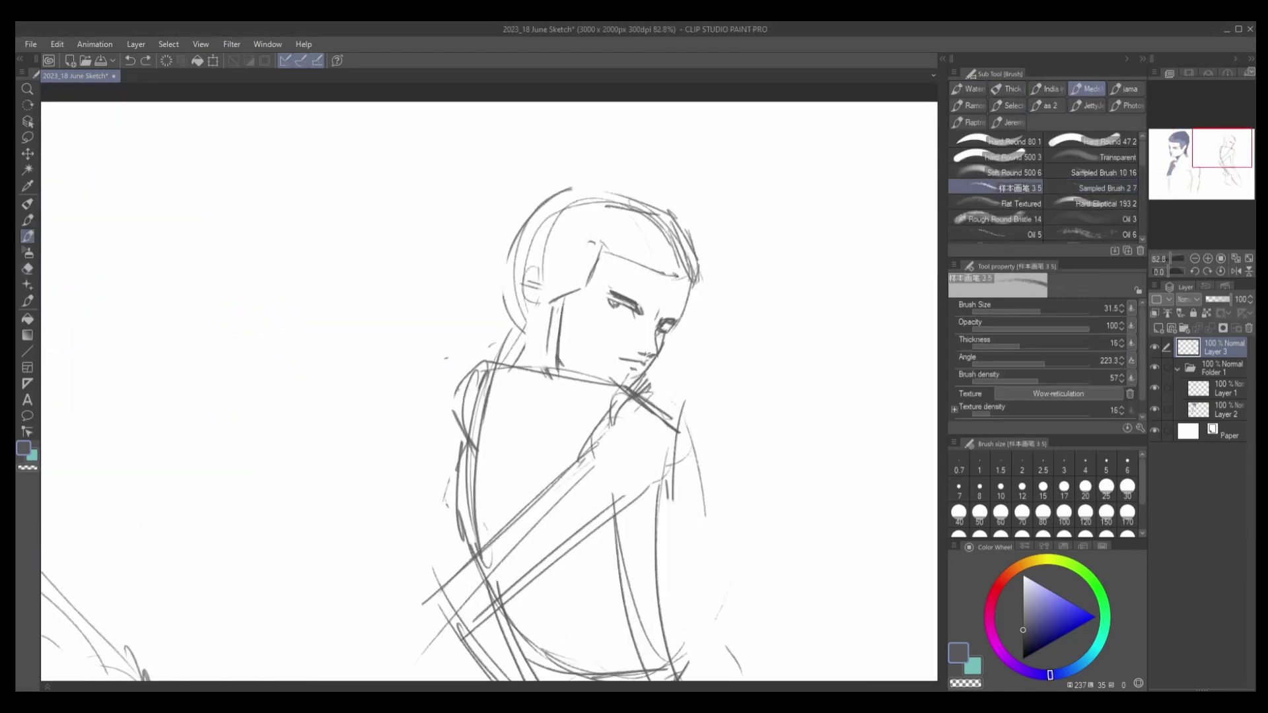
Lasso the second figure's head, tilt it slightly downward, and clear the selection.
key("m")
left_click_drag(625, 191, 568, 264)
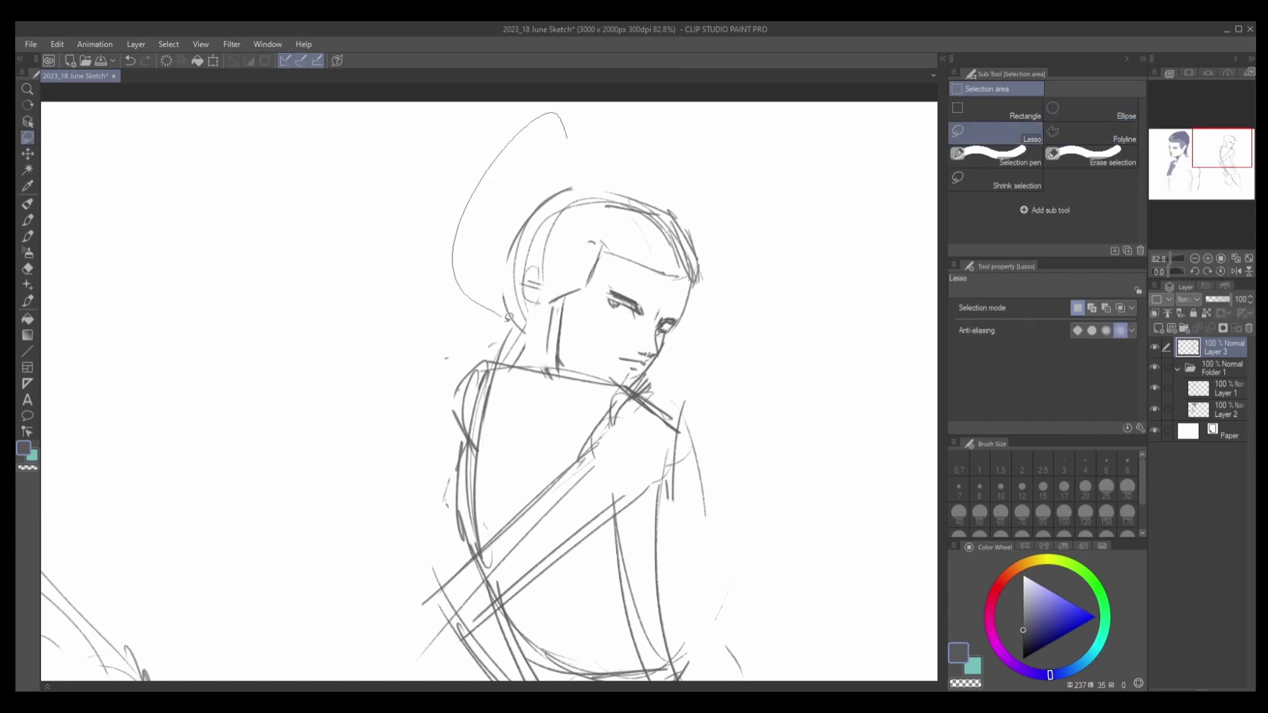
left_click_drag(463, 132, 713, 363)
key("ctrl+d")
key("b")
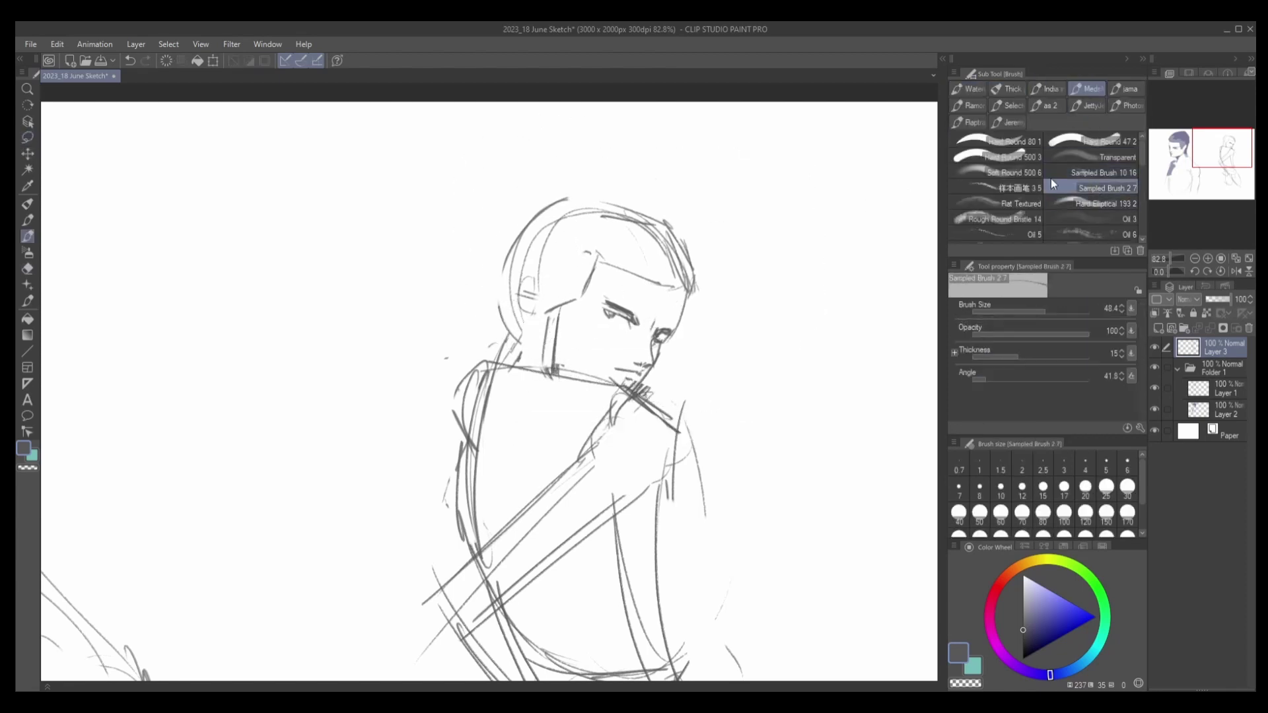
Erase the old skull and ear lines behind the face and redraw the neck beneath the ear.
key("e")
left_click_drag(525, 224, 589, 278)
key("b")
left_click_drag(558, 352, 550, 372)
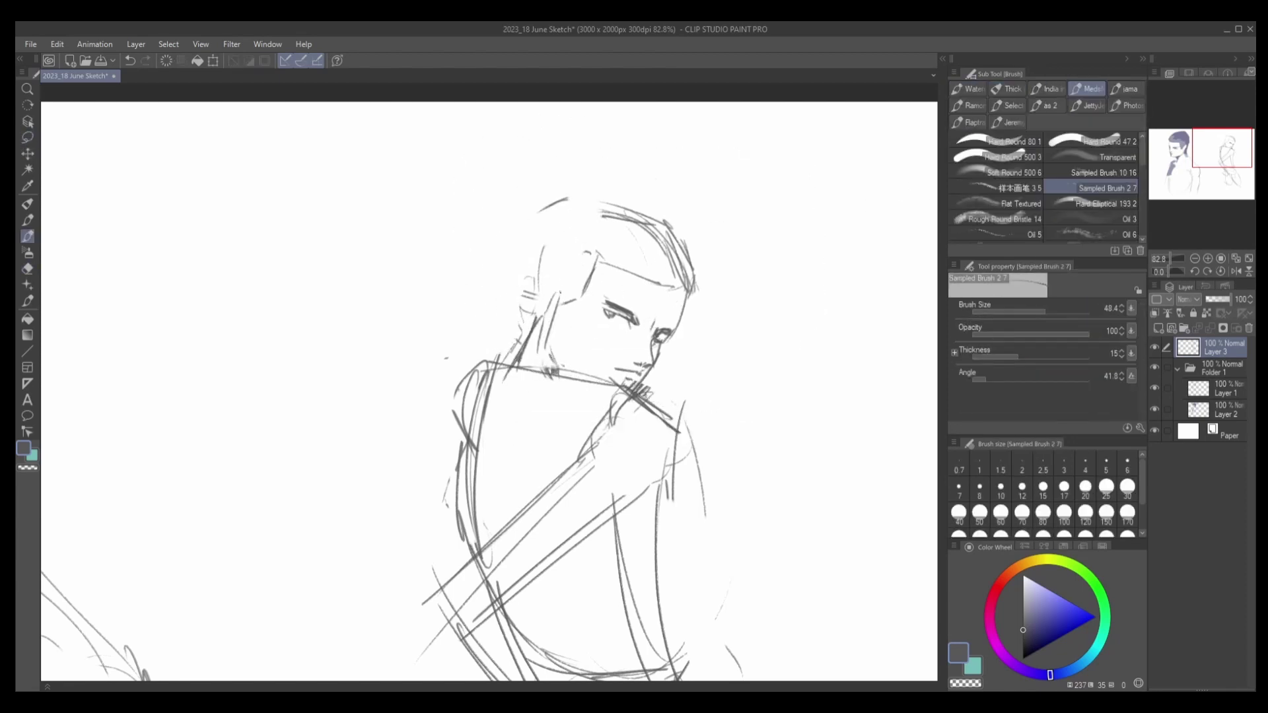
left_click_drag(554, 294, 547, 325)
Redraw the second figure's skull outline, hair mass and hairline around the temple.
left_click_drag(638, 216, 522, 290)
left_click_drag(588, 198, 525, 291)
left_click_drag(661, 221, 529, 321)
left_click_drag(666, 246, 558, 202)
mouse_move(598, 261)
left_mouse_down()
mouse_move(577, 301)
mouse_move(548, 325)
left_mouse_up()
left_click_drag(598, 267, 624, 273)
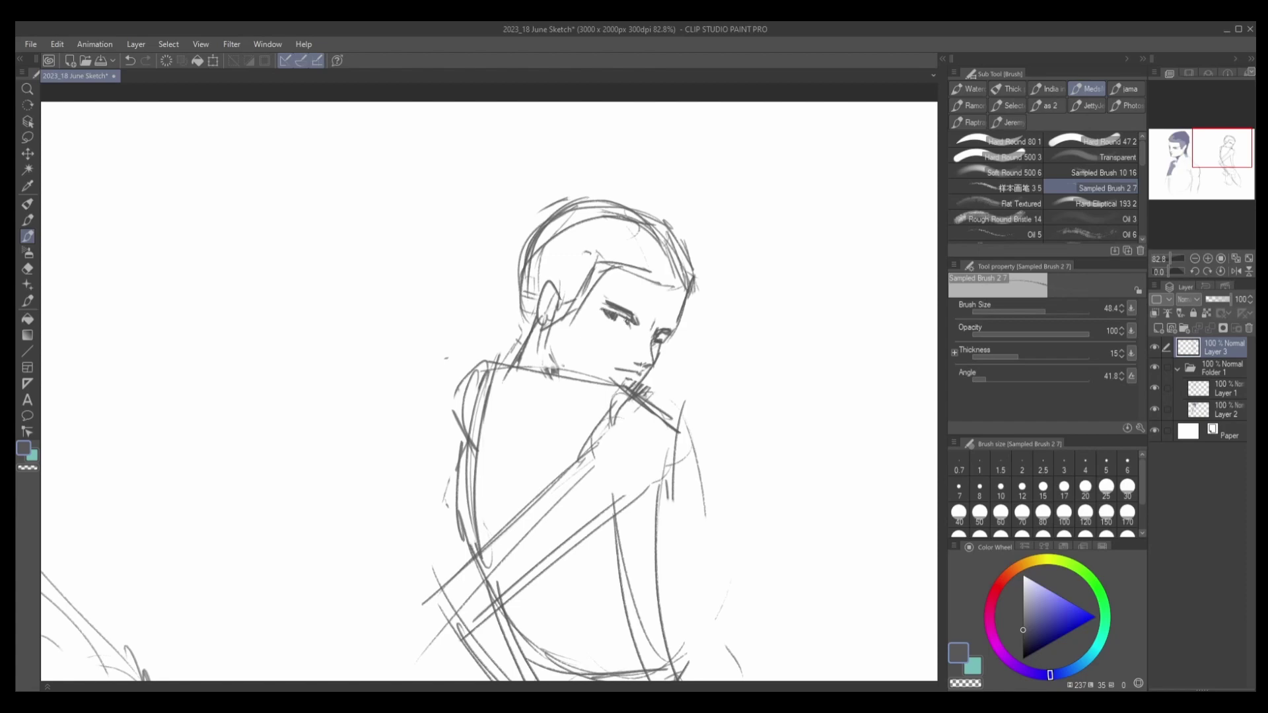
Sketch the armpit crease and the shoulder contour below the chin on the second figure.
scroll(668, 319, "down", 3)
scroll(668, 319, "up", 2)
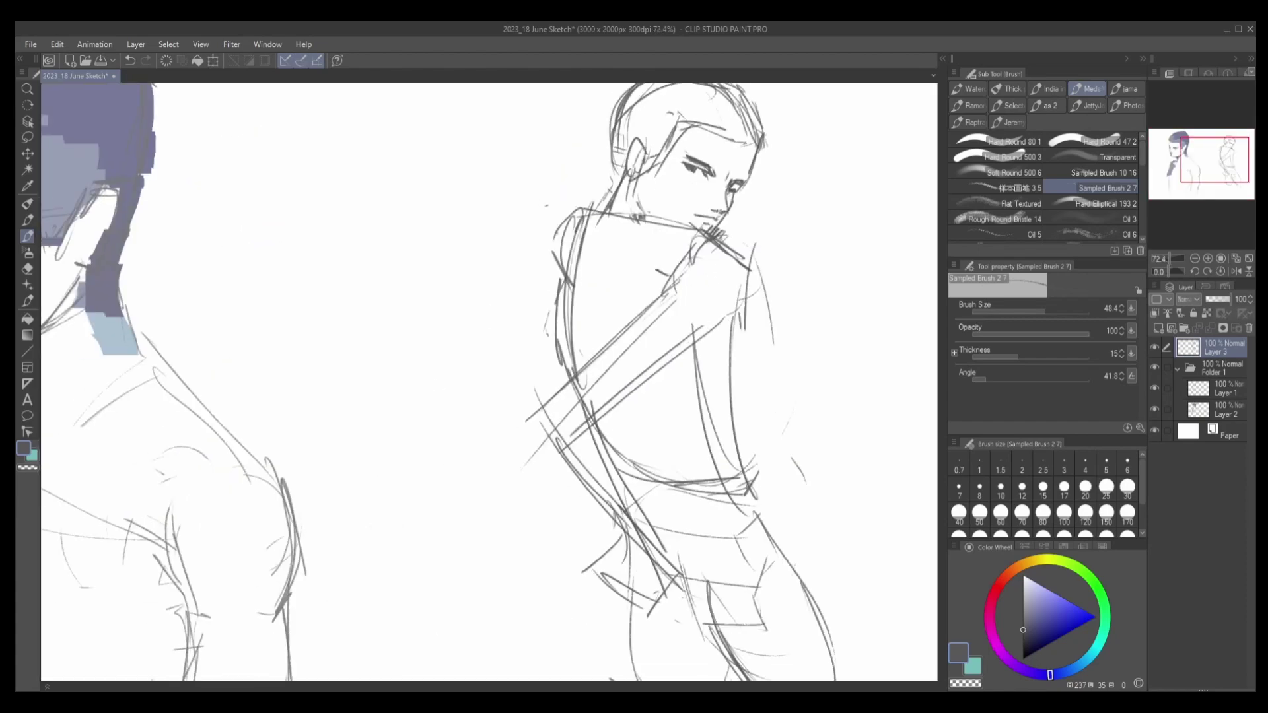
left_click_drag(672, 279, 661, 296)
left_click_drag(753, 250, 707, 327)
left_click_drag(720, 312, 702, 322)
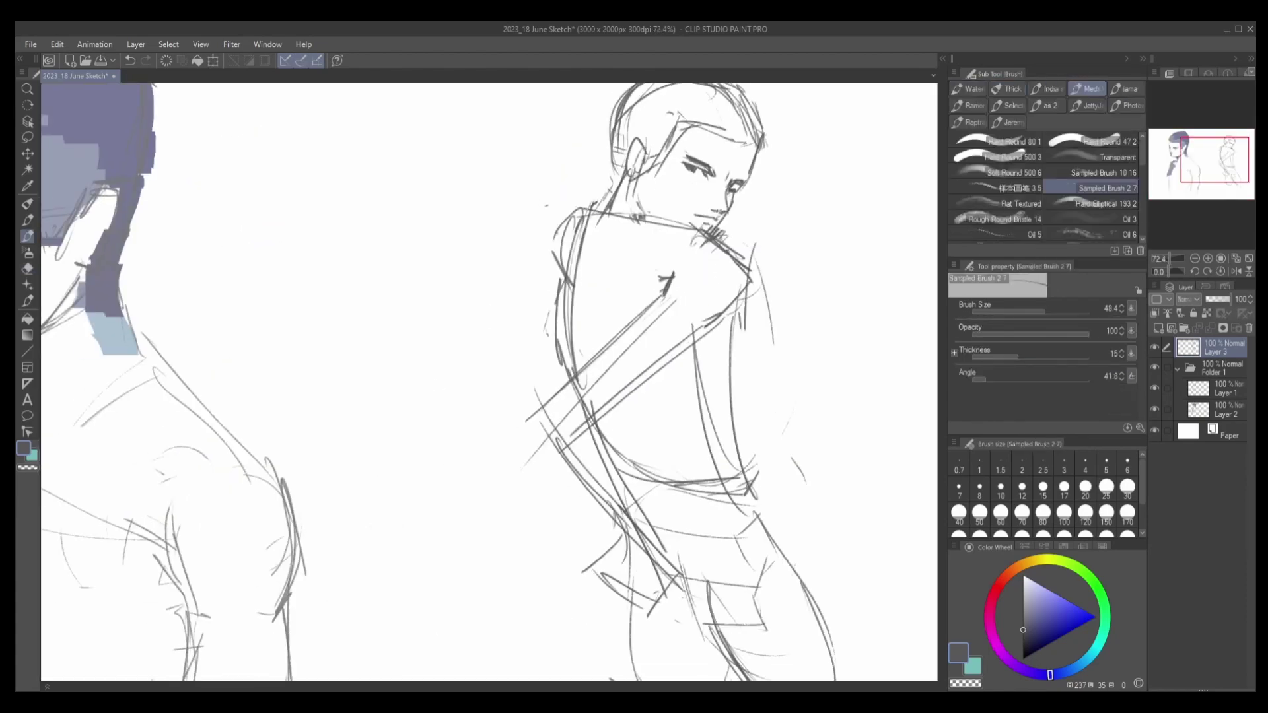
Redraw the shoulder and back contour behind the second figure's neck, then refine the neck line below the ear.
left_click_drag(591, 208, 564, 298)
key("ctrl+z")
left_click_drag(576, 243, 563, 327)
left_click_drag(571, 309, 560, 373)
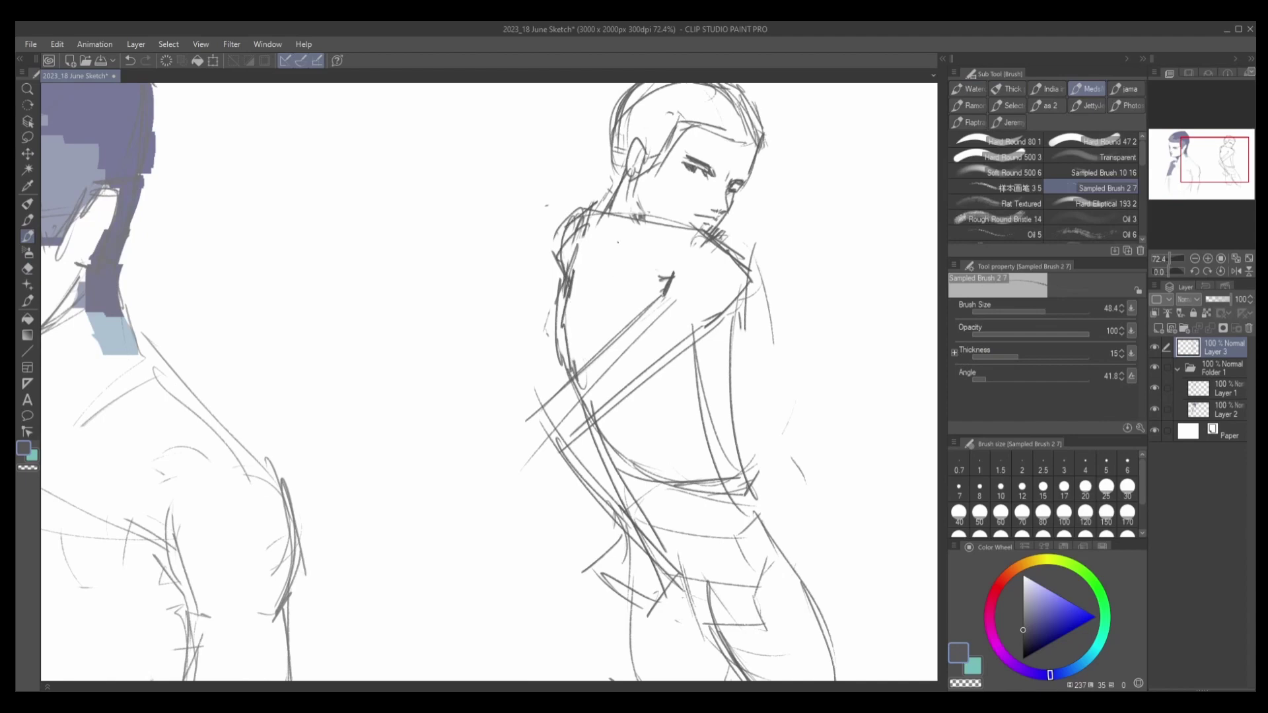
left_click_drag(649, 165, 641, 213)
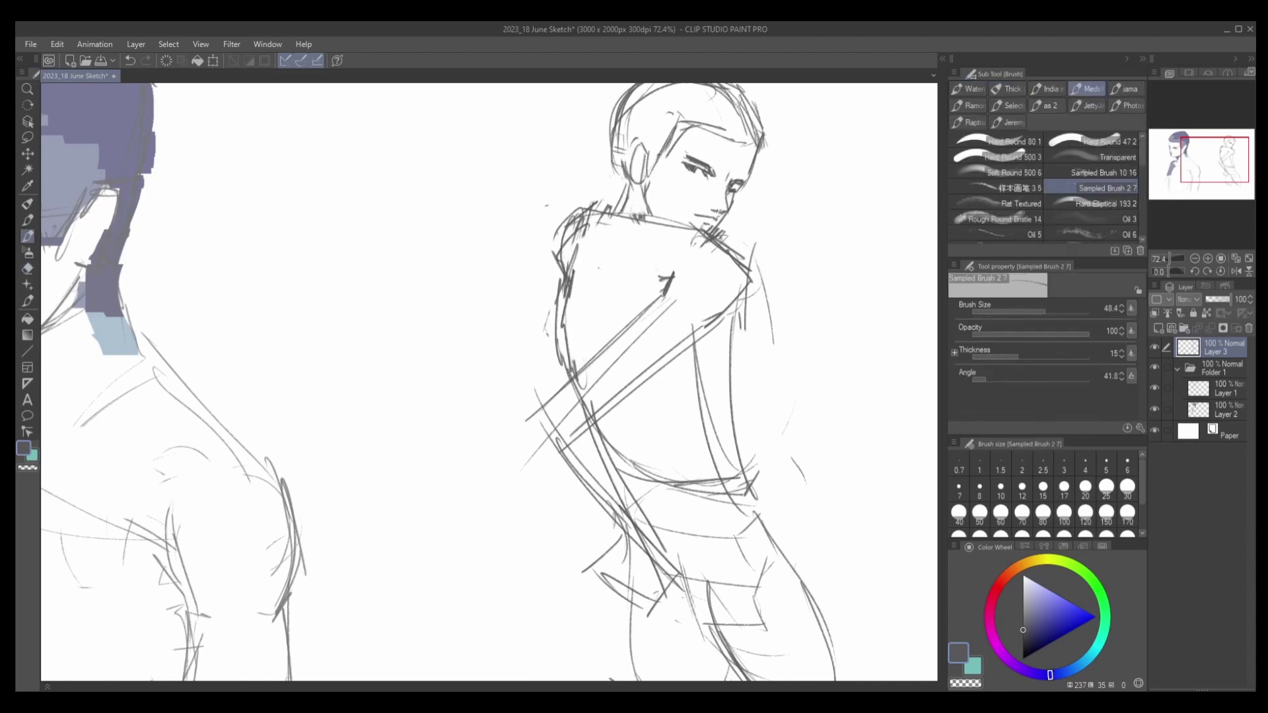
Scale the second figure to 119% and write two question marks beside it.
scroll(597, 258, "down", 5)
key("ctrl+t")
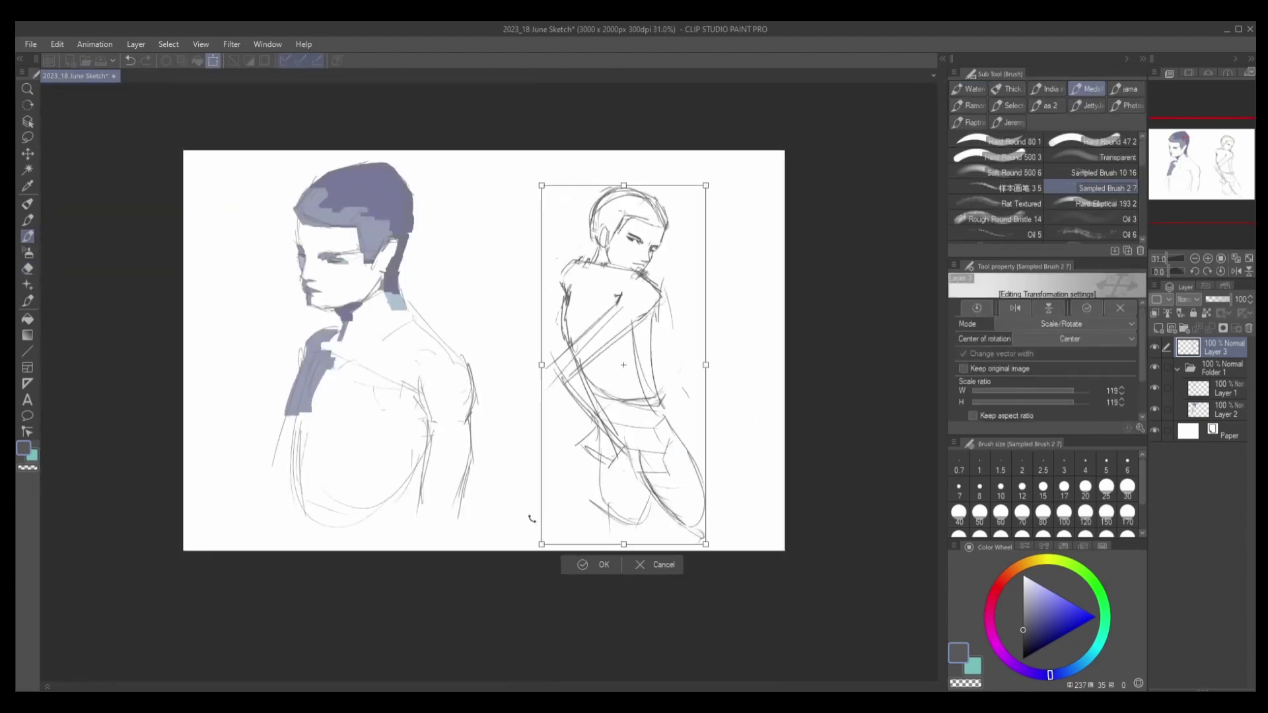
key("Return")
scroll(667, 311, "up", 3)
mouse_move(704, 322)
left_mouse_down()
mouse_move(713, 340)
mouse_move(745, 342)
left_mouse_up()
left_click(742, 359)
Move the second figure toward the canvas's right edge and shift the bust folder right as well.
scroll(741, 359, "down", 3)
key("k")
left_click_drag(640, 382, 718, 385)
left_click(1214, 370)
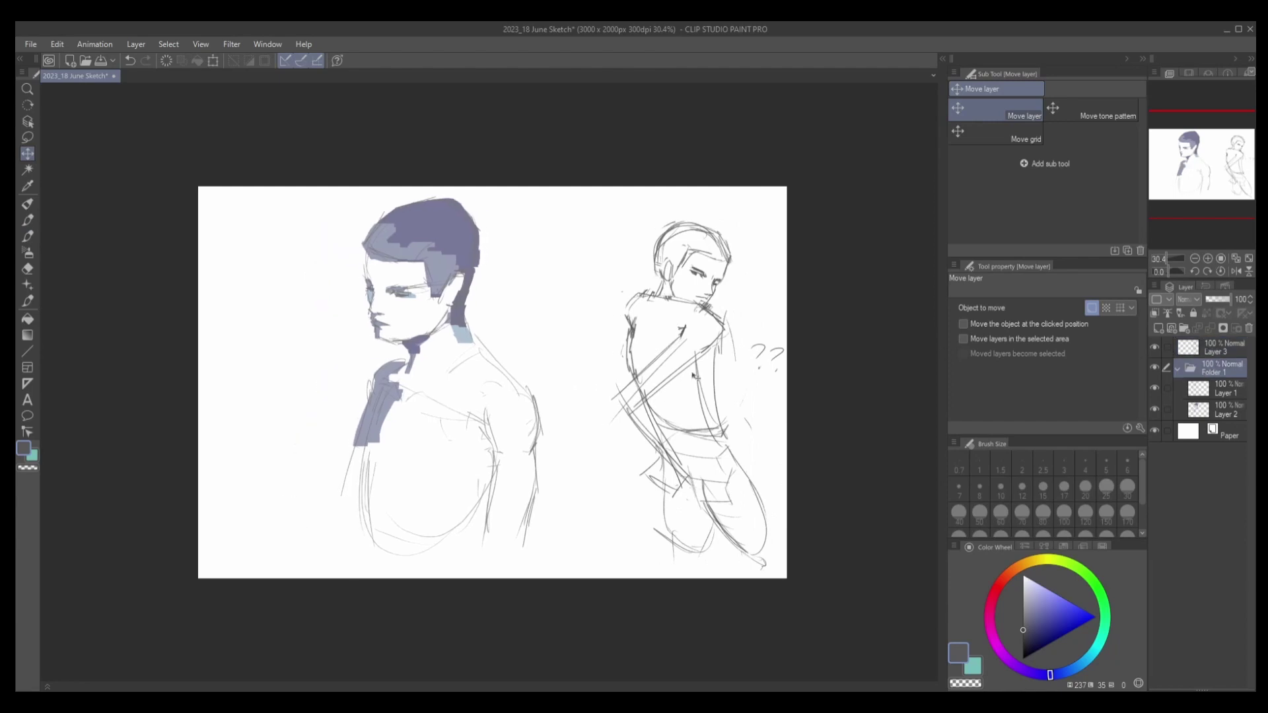
Add a new layer beneath Layer 2 in the bust's folder for the skin colour.
left_click(1227, 411)
left_click(1158, 328)
key("b")
scroll(578, 315, "up", 3)
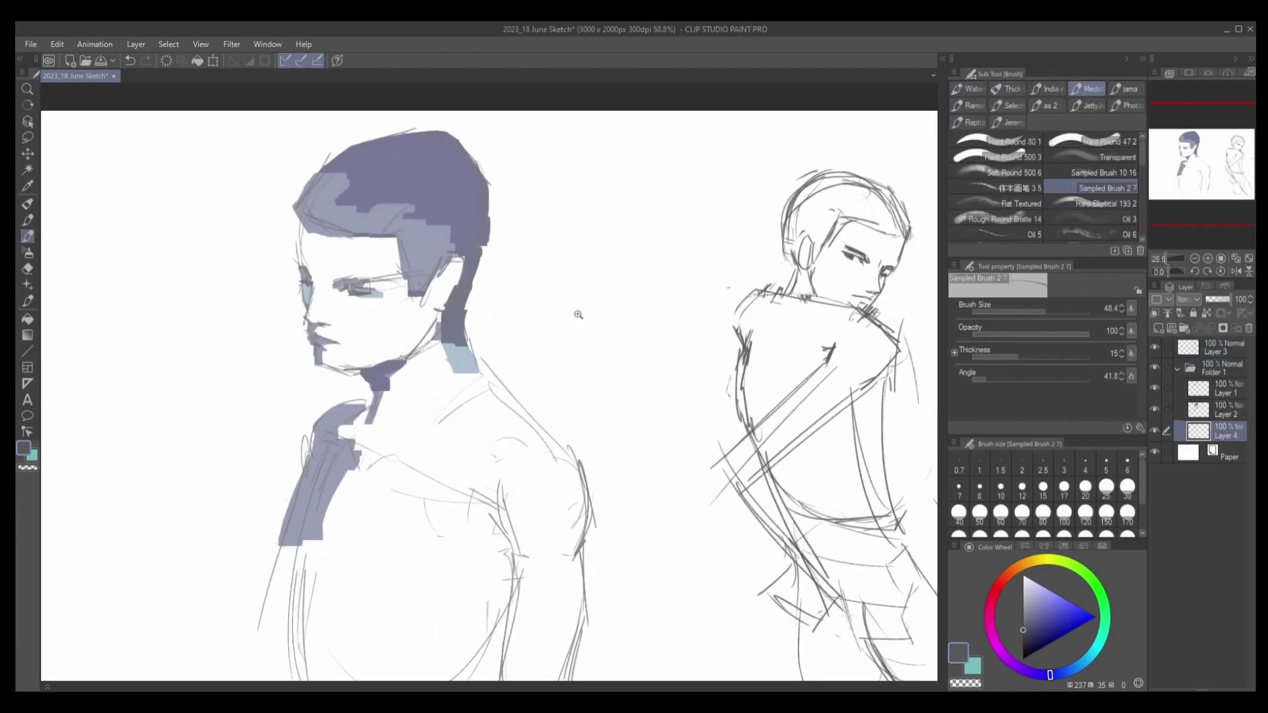
left_click(1015, 569)
left_click(1043, 609)
left_click_drag(426, 357, 367, 485)
key("ctrl+z")
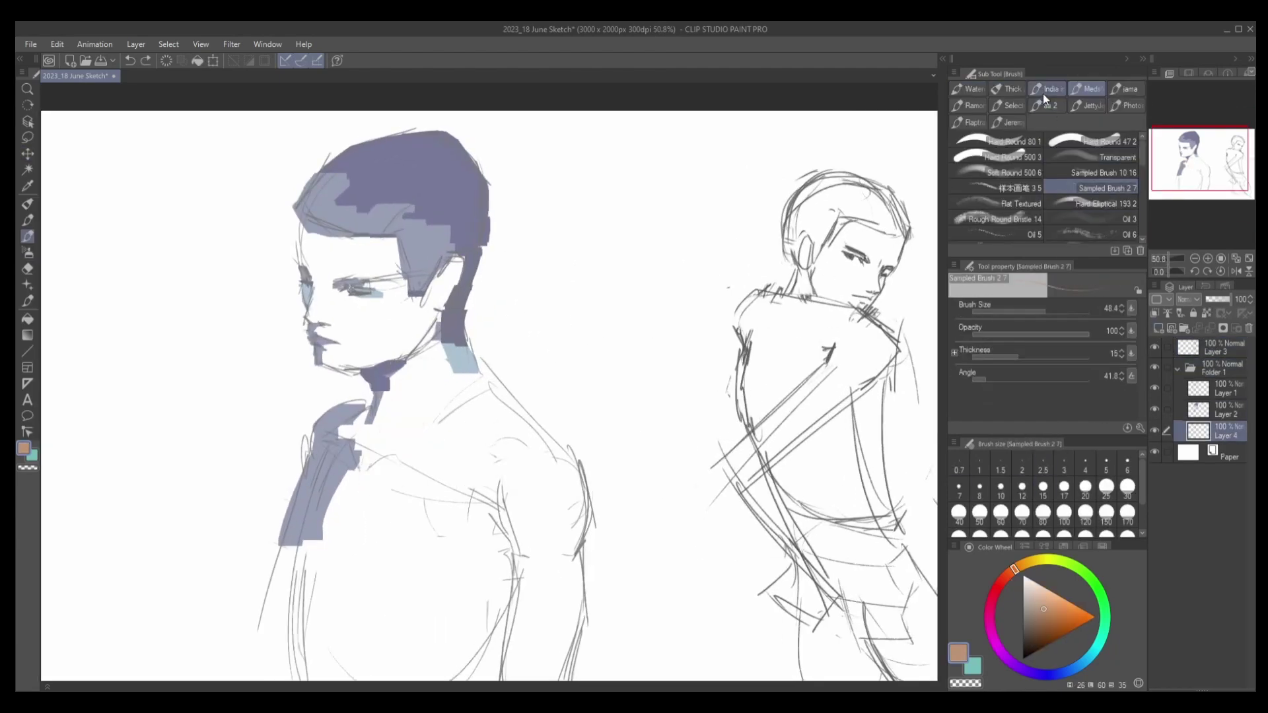
Switch to the Umberto brush, undo the orange test stroke, and block in the bust's skin with flat dusty pink.
left_click(969, 105)
left_click(996, 164)
mouse_move(429, 451)
left_mouse_down()
mouse_move(364, 453)
mouse_move(375, 406)
left_mouse_up()
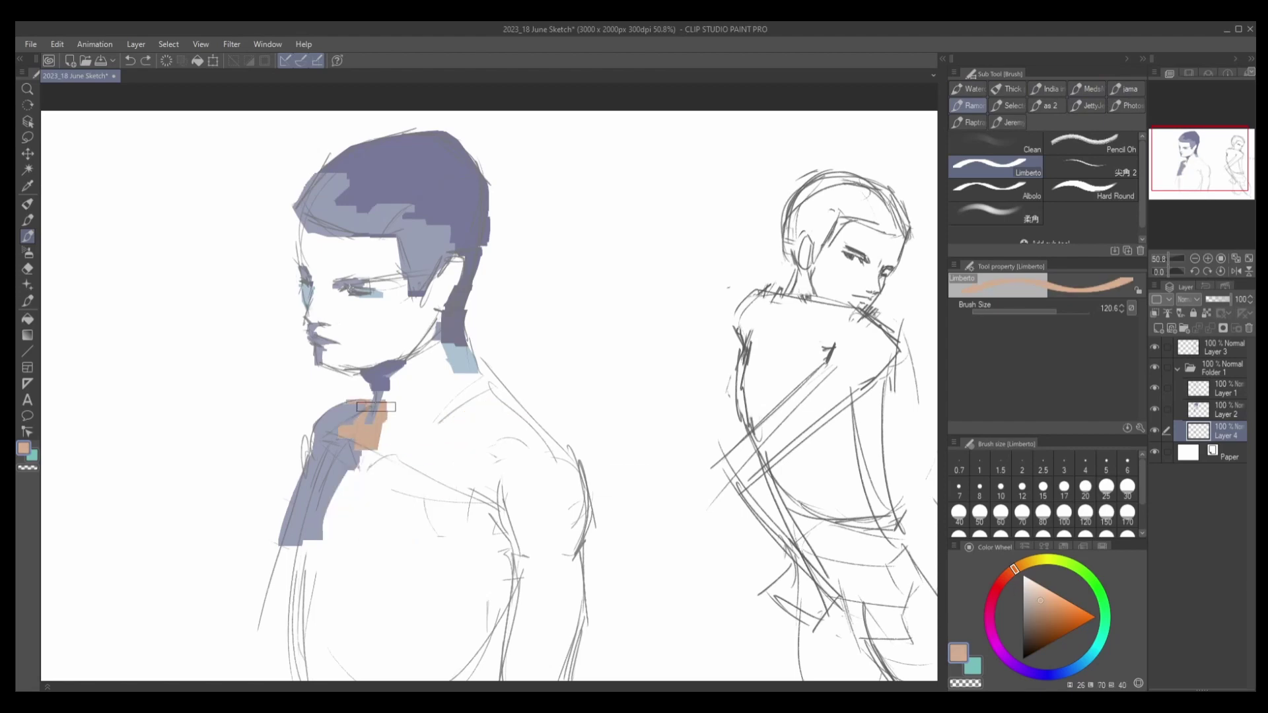
key("ctrl+z")
left_click(1006, 576)
left_click(1053, 603)
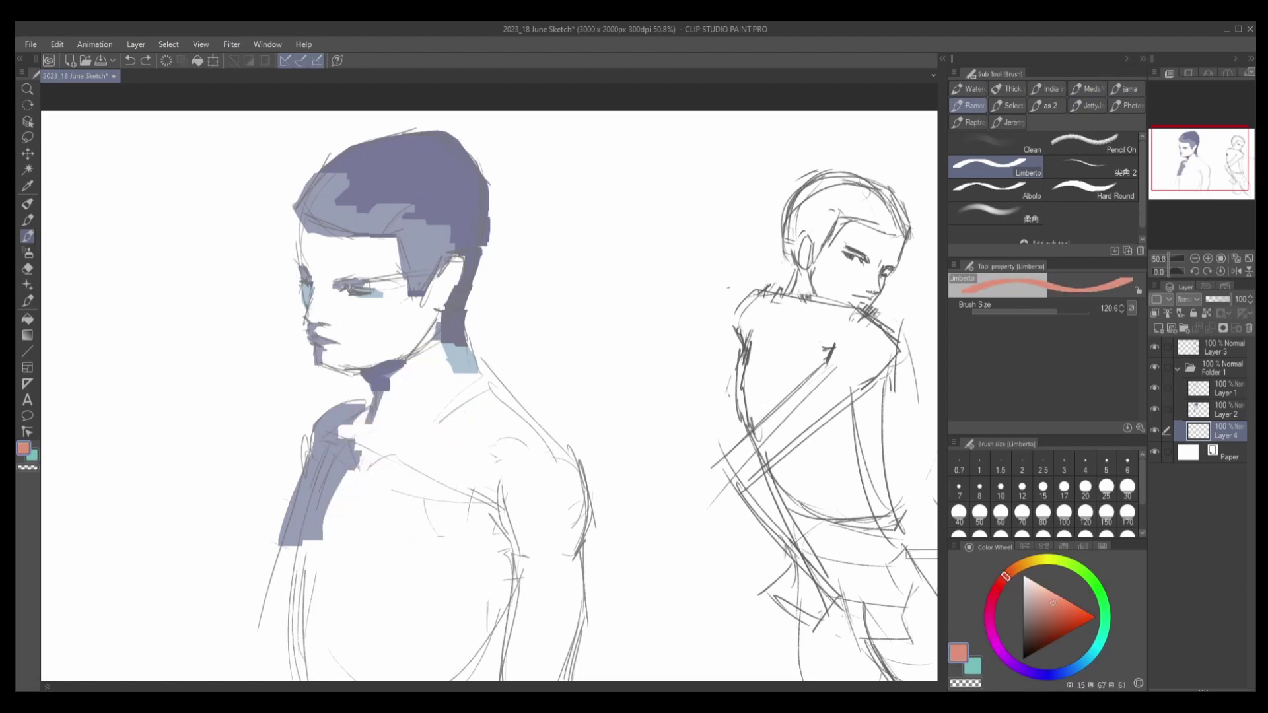
left_click(1036, 598)
mouse_move(383, 475)
left_mouse_down()
mouse_move(422, 369)
mouse_move(331, 278)
mouse_move(370, 349)
mouse_move(383, 250)
mouse_move(370, 462)
mouse_move(317, 634)
mouse_move(489, 674)
mouse_move(546, 526)
mouse_move(462, 350)
mouse_move(473, 597)
mouse_move(428, 588)
left_mouse_up()
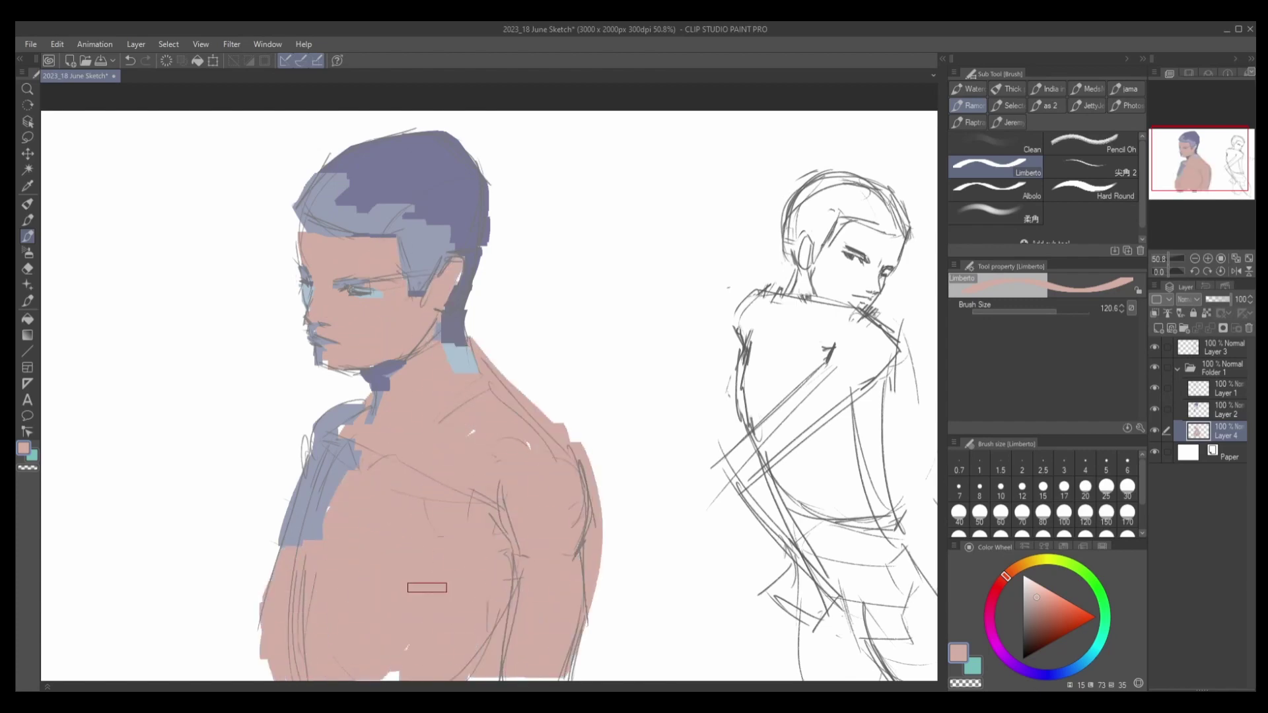
Erase the pink spilling past the bust's neck, shoulder and arm, then repaint the lower arm edge.
key("e")
mouse_move(472, 341)
left_mouse_down()
mouse_move(555, 436)
mouse_move(594, 674)
left_mouse_up()
key("b")
left_click_drag(566, 580, 575, 674)
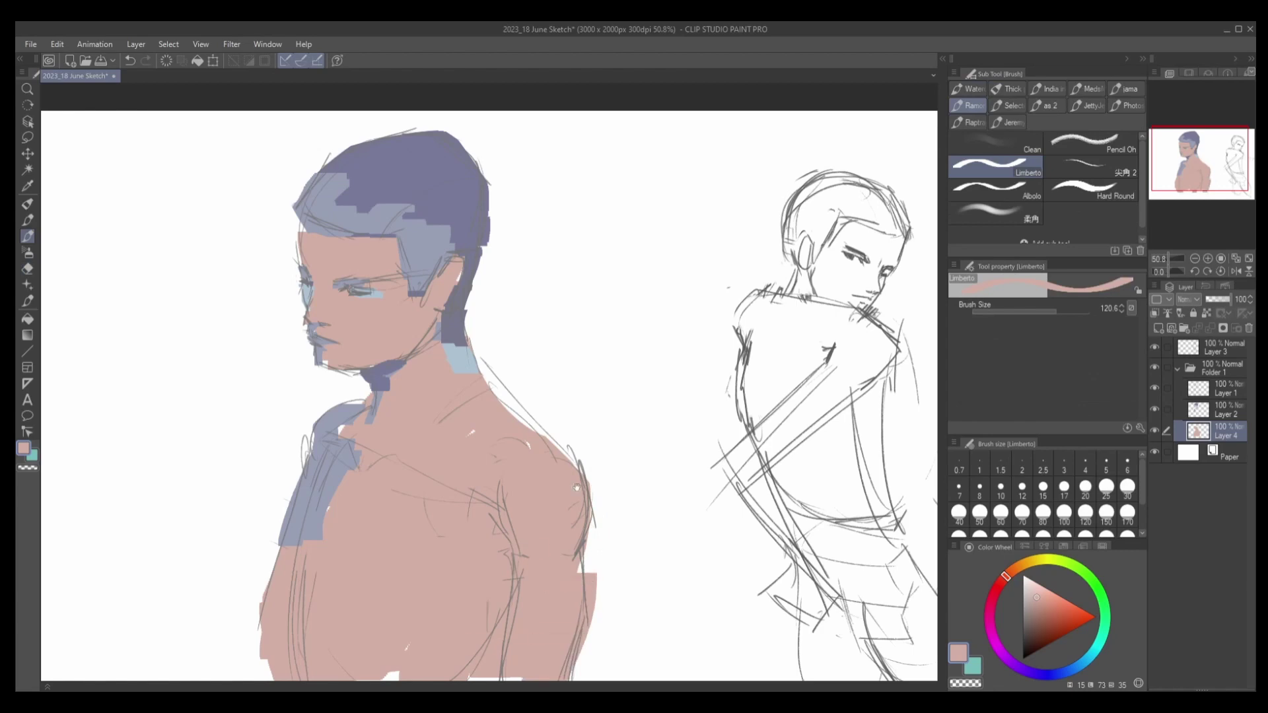
Clean up the pink fill between arm and torso and along the lower edge of the bust.
scroll(576, 488, "down", 3)
key("e")
left_click_drag(522, 558, 542, 588)
key("b")
mouse_move(436, 588)
left_mouse_down()
mouse_move(486, 569)
mouse_move(555, 570)
mouse_move(545, 579)
mouse_move(599, 520)
mouse_move(568, 611)
left_mouse_up()
key("e")
key("b")
scroll(462, 436, "up", 3)
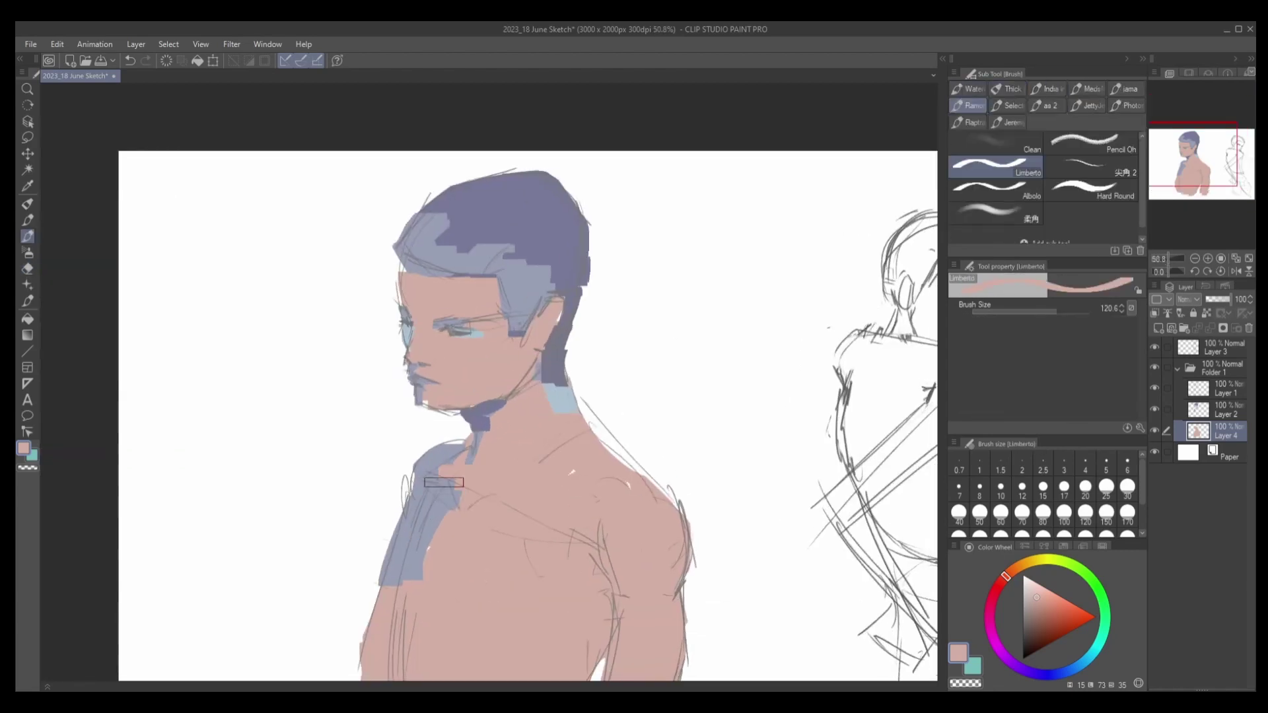
Paint light peach planes on the bust's forehead, nose and cheek, replacing the first test stroke.
left_click(529, 395, "alt")
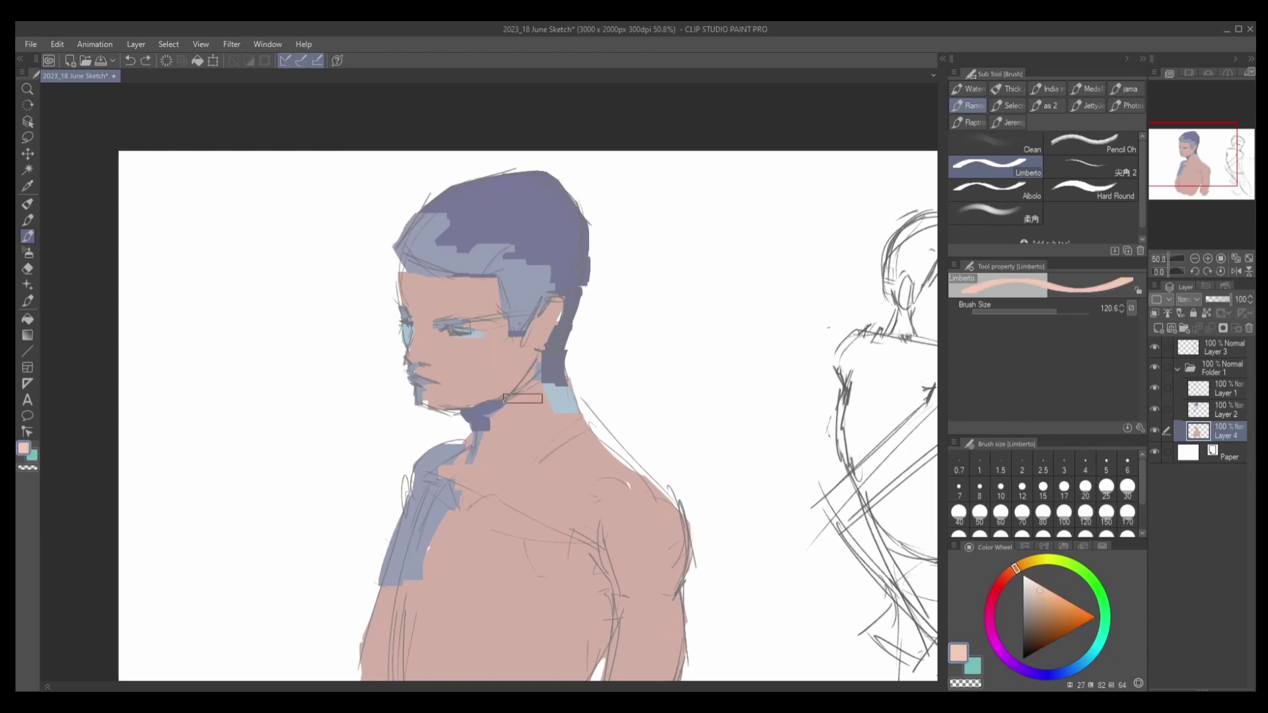
mouse_move(423, 330)
left_mouse_down()
mouse_move(456, 343)
mouse_move(473, 288)
mouse_move(486, 309)
mouse_move(463, 336)
mouse_move(513, 303)
mouse_move(427, 308)
mouse_move(455, 330)
mouse_move(437, 365)
left_mouse_up()
key("ctrl+z")
left_click(506, 339, "alt")
left_click(442, 297, "alt")
left_click(438, 373, "alt")
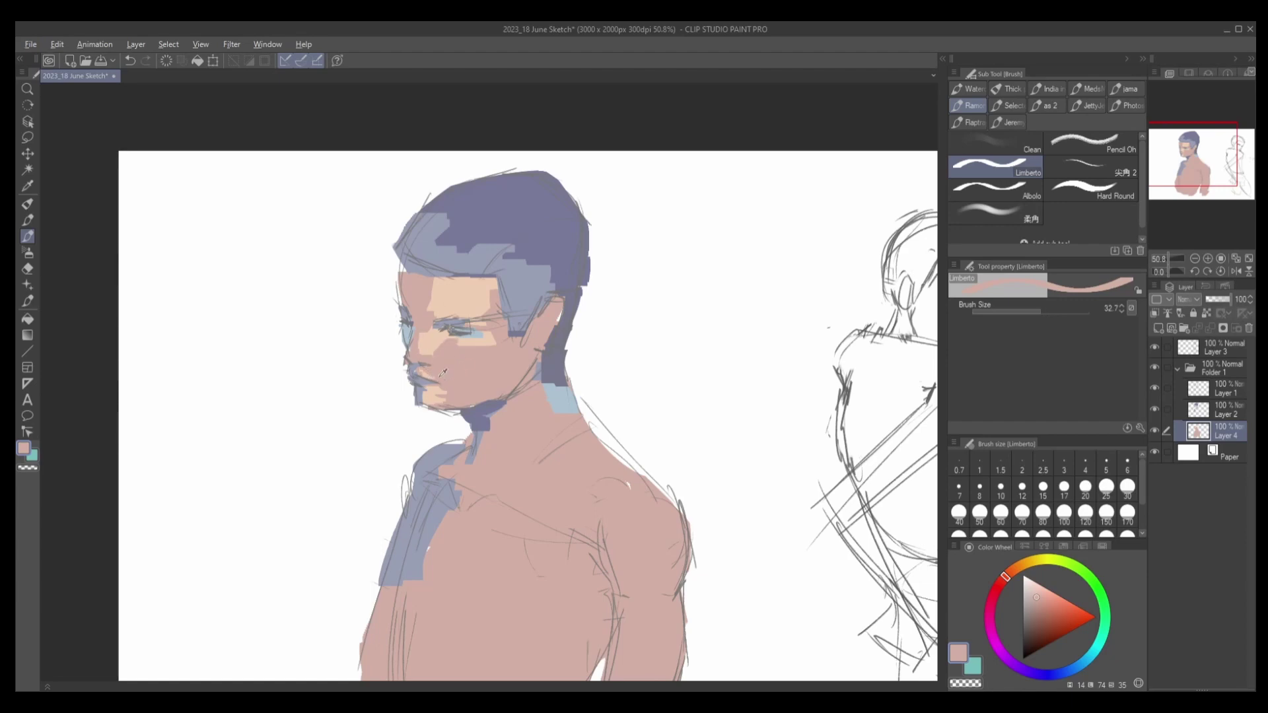
Extend the peach light around the mouth and chin, and sample the skin pink to retouch the face.
left_click(420, 372, "alt")
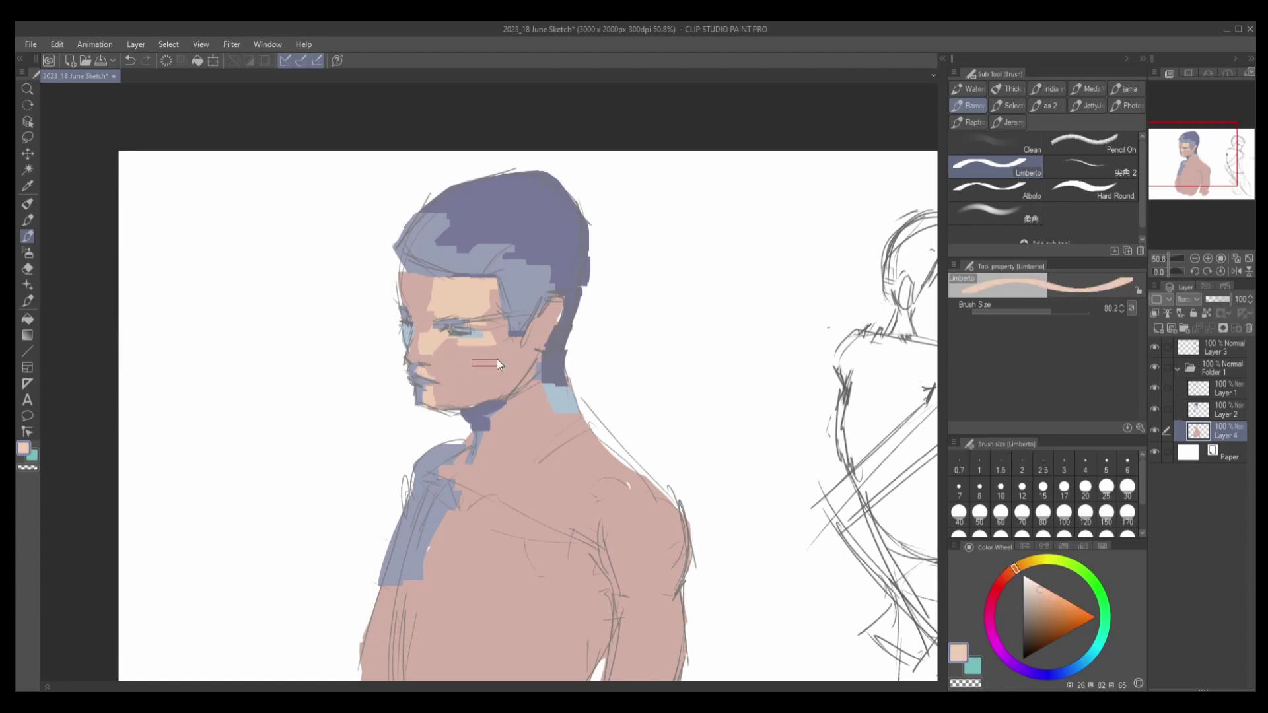
mouse_move(424, 353)
left_mouse_down()
mouse_move(471, 377)
mouse_move(429, 409)
mouse_move(456, 413)
mouse_move(463, 396)
left_mouse_up()
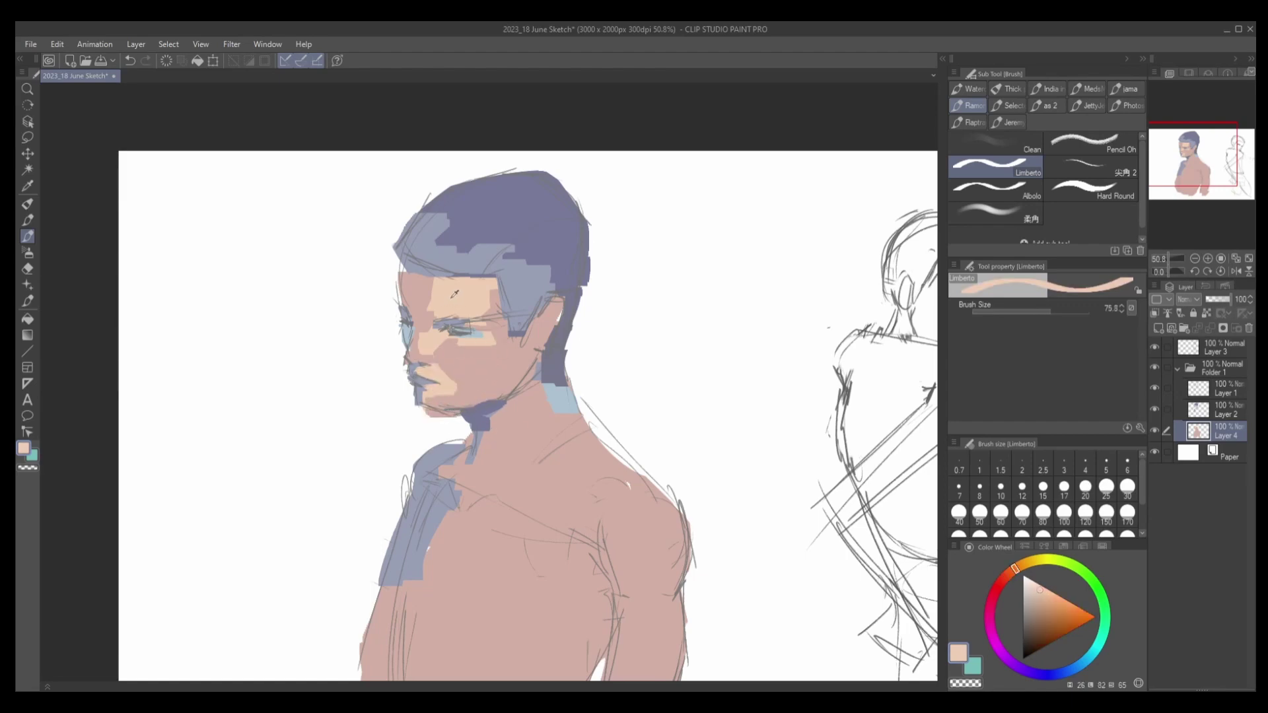
left_click(493, 345, "alt")
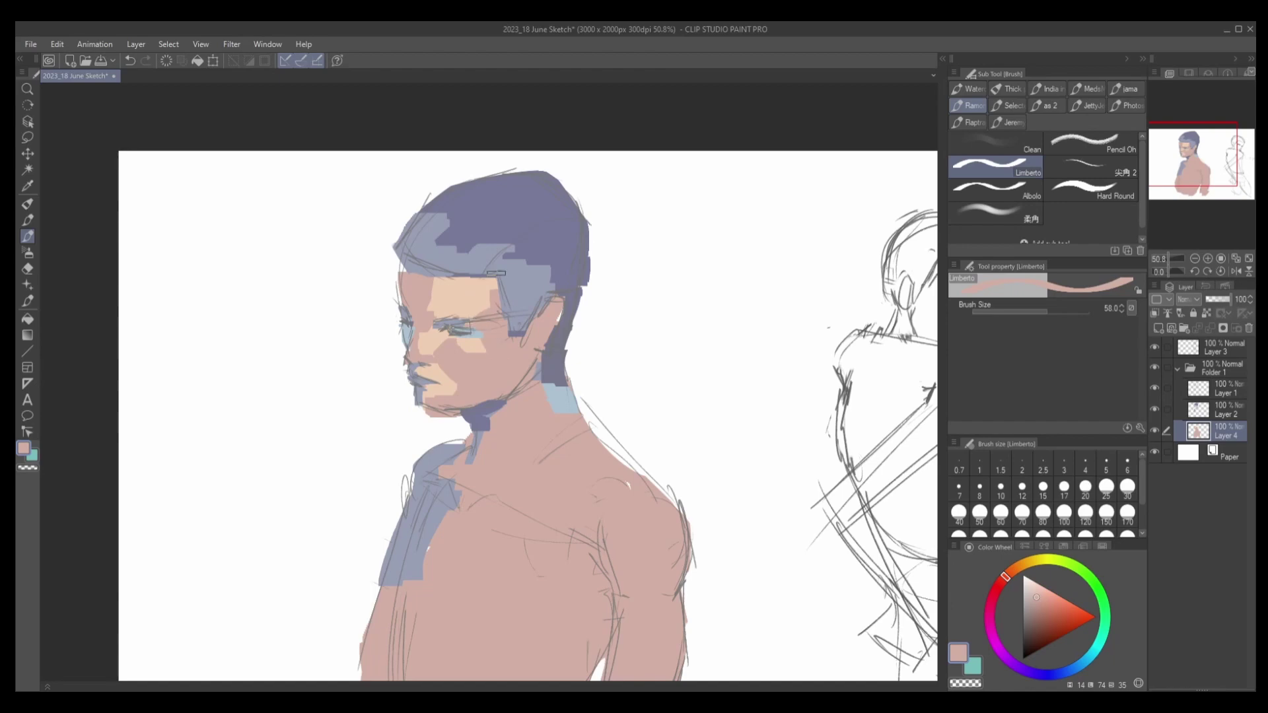
Paint light peach planes on the bust's neck and along the collarbone.
scroll(497, 273, "down", 5)
scroll(447, 362, "up", 3)
left_click(517, 400, "alt")
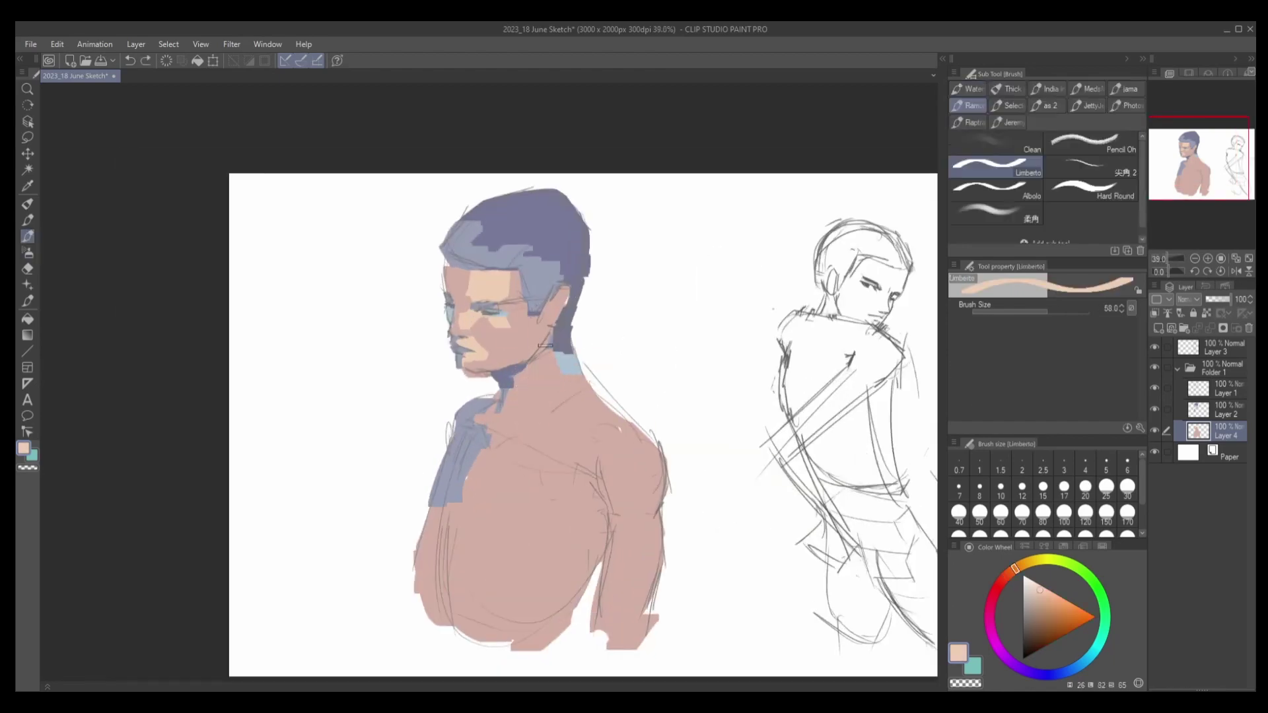
left_click_drag(545, 346, 525, 379)
left_click_drag(532, 424, 588, 433)
Undo the strokes made with the enlarged brush and widen the neck highlight using a smaller one.
key("bracketright")
key("bracketright")
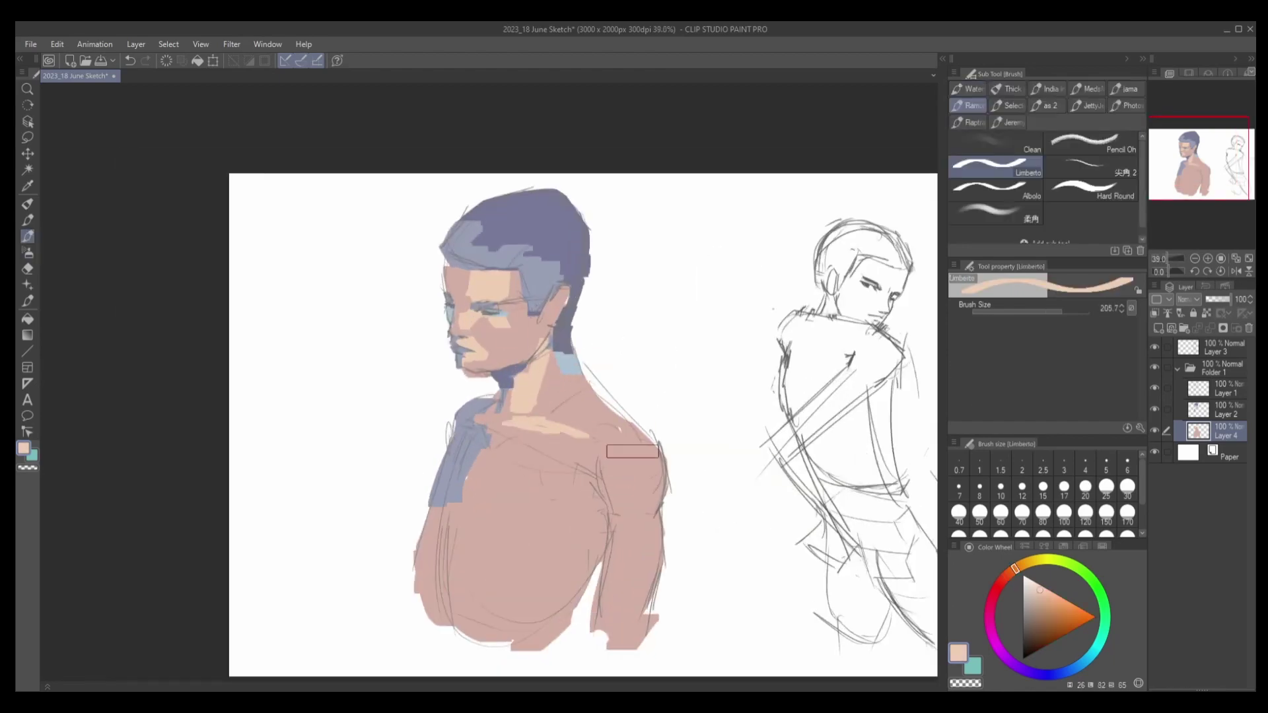
mouse_move(563, 376)
left_mouse_down()
mouse_move(548, 399)
mouse_move(603, 424)
mouse_move(545, 382)
mouse_move(550, 420)
left_mouse_up()
key("ctrl+z")
key("ctrl+z")
key("bracketleft")
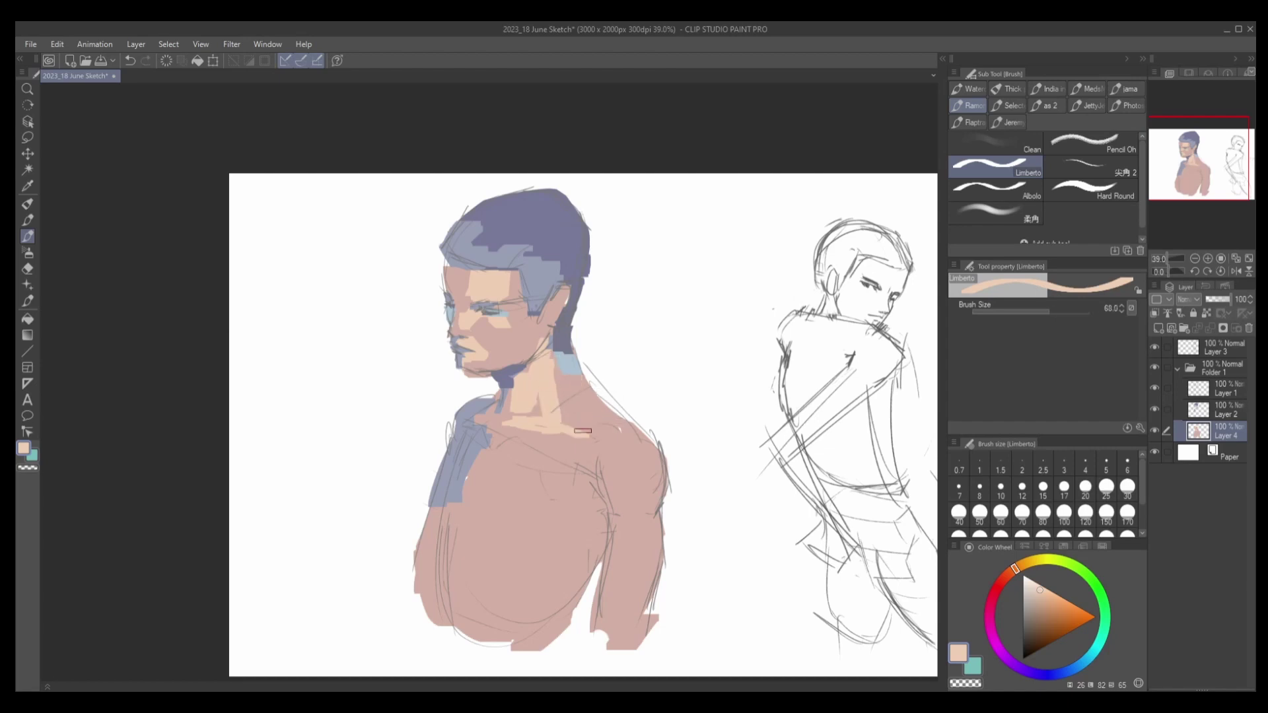
Paint broad peach light planes on the bust's near shoulder and arm, then save the file.
key("bracketright")
key("bracketright")
mouse_move(625, 458)
left_mouse_down()
mouse_move(633, 486)
mouse_move(646, 430)
mouse_move(664, 486)
mouse_move(628, 615)
left_mouse_up()
left_click(555, 484, "alt")
left_click(646, 430, "alt")
key("bracketleft")
key("bracketleft")
key("bracketright")
key("bracketright")
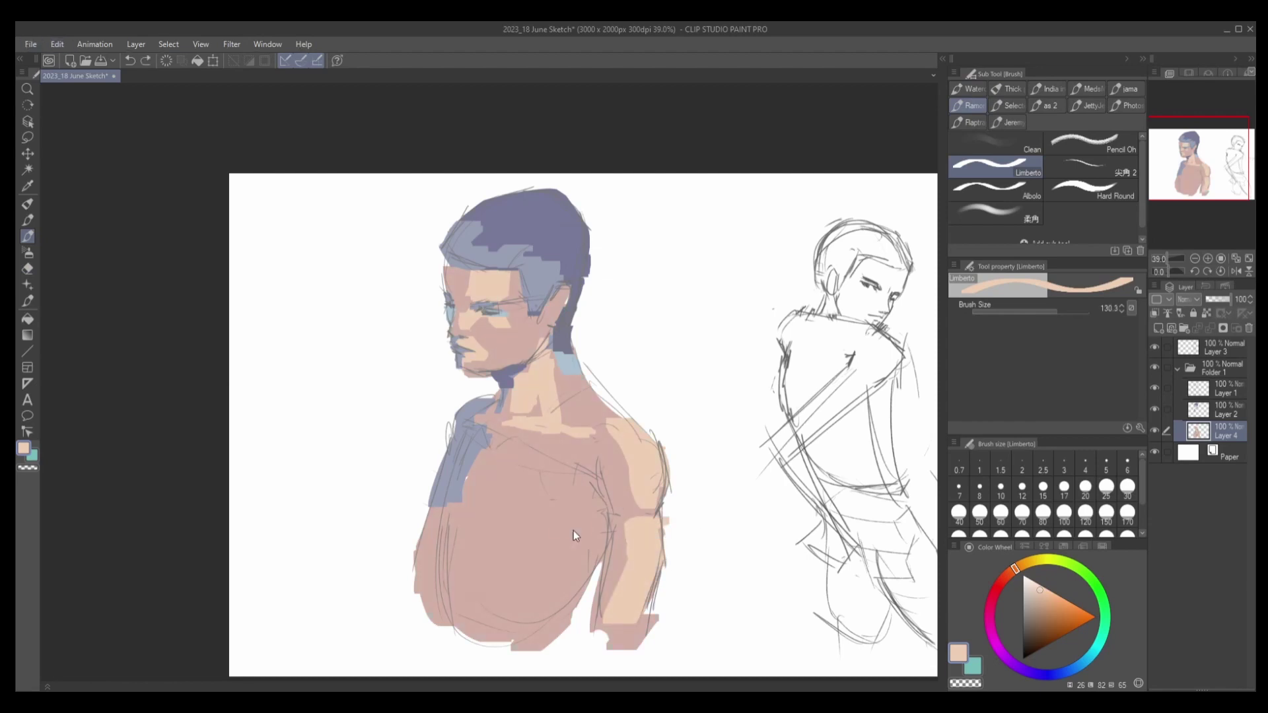
key("ctrl+s")
Trim the peach light on the arm, shoulder and neck with the sampled skin pink, then save the file.
scroll(573, 535, "down", 2)
left_click(581, 482, "alt")
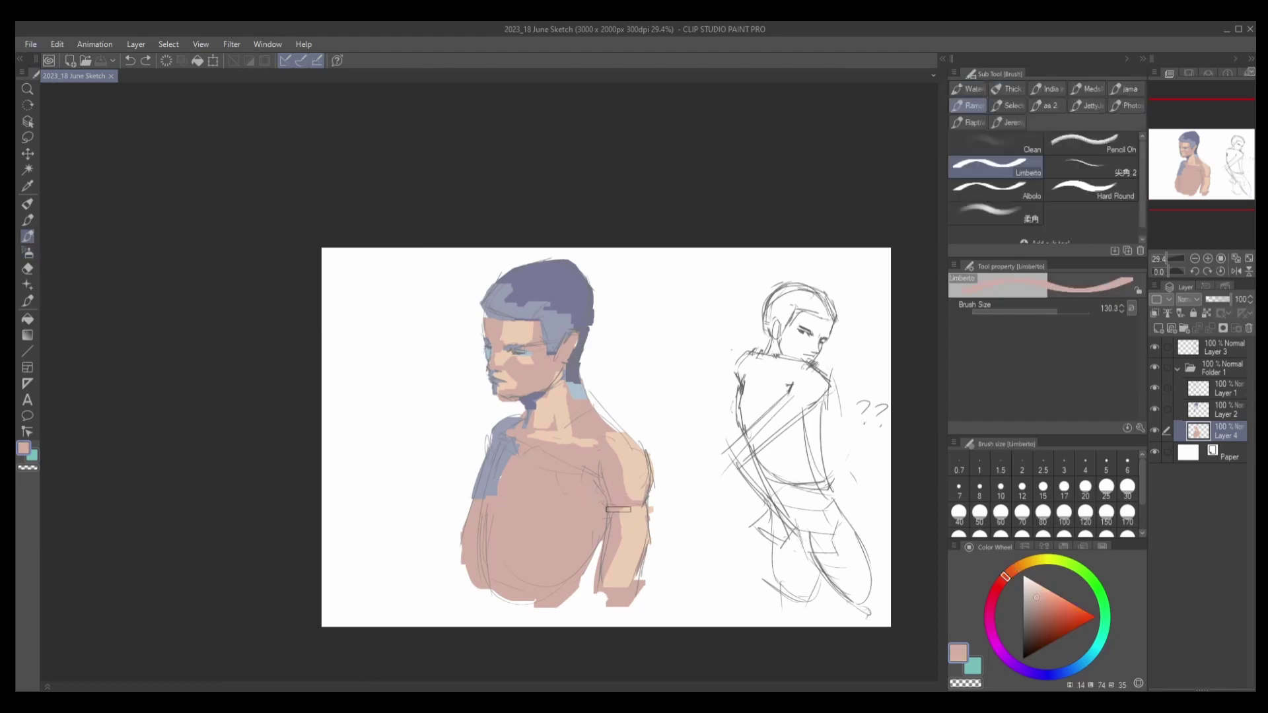
mouse_move(622, 539)
left_mouse_down()
mouse_move(614, 578)
mouse_move(634, 568)
mouse_move(626, 547)
left_mouse_up()
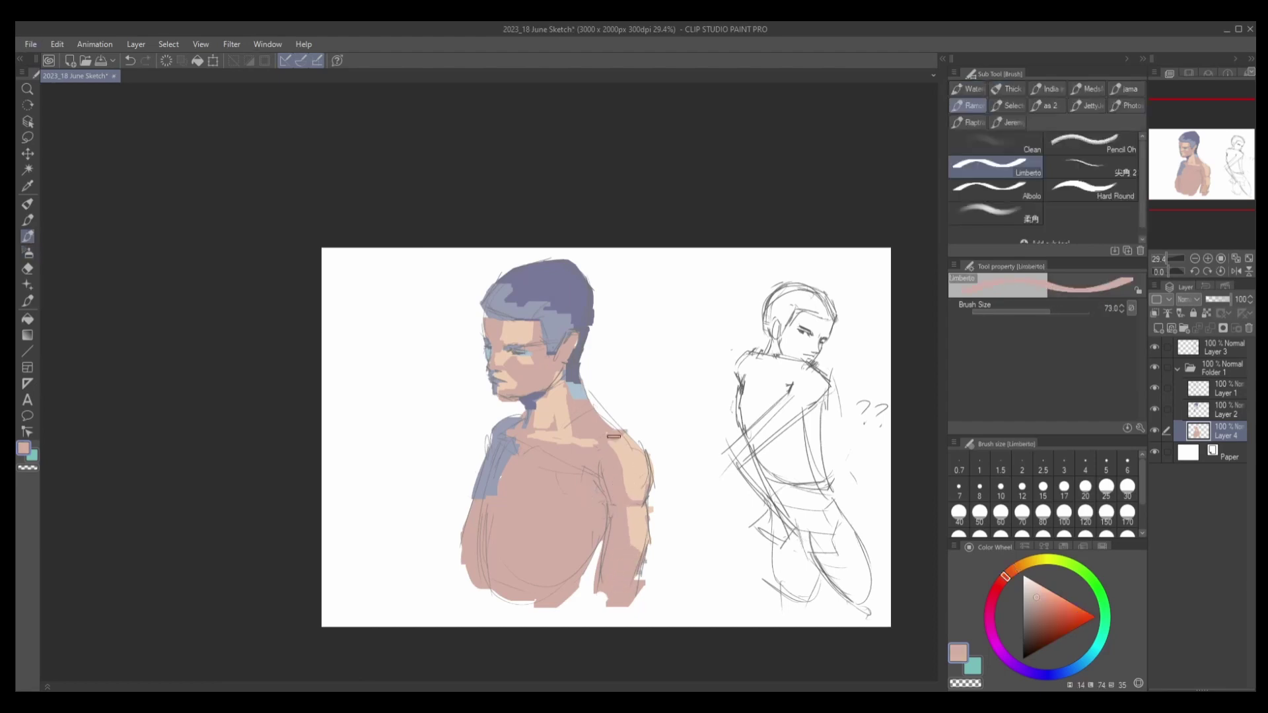
left_click_drag(549, 418, 539, 414)
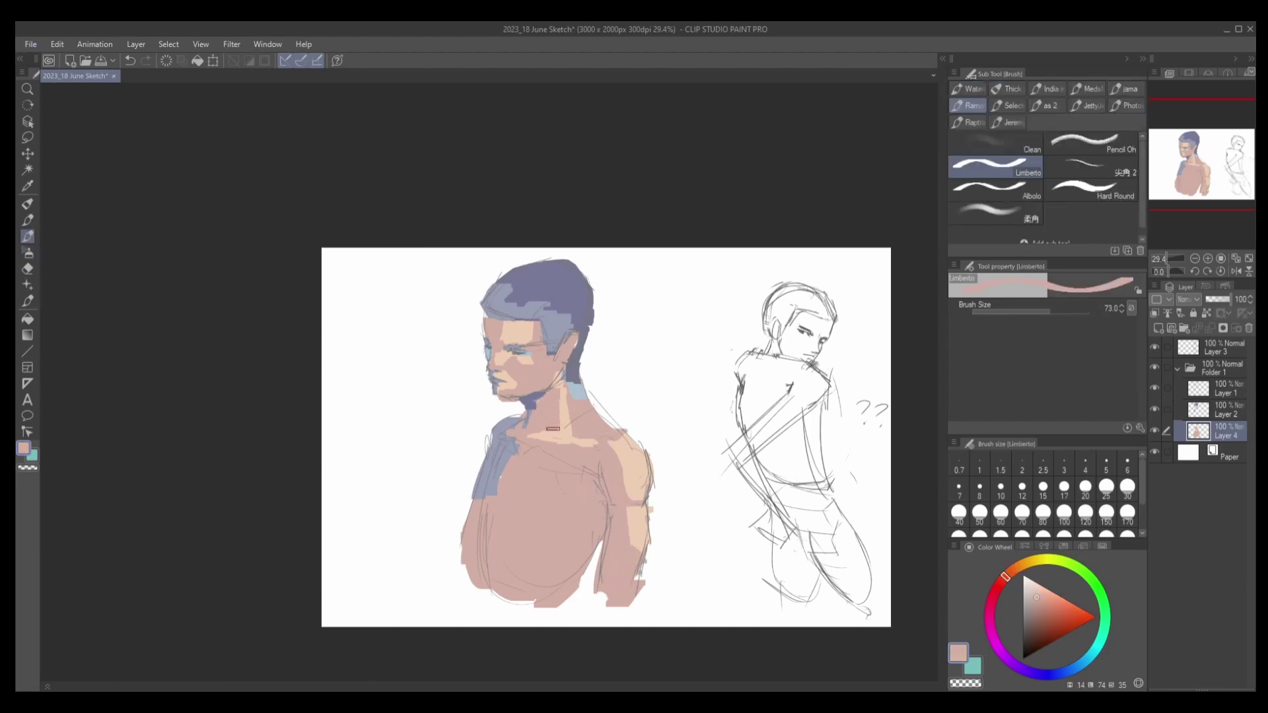
key("ctrl+s")
Merge Layer 2 into Layer 4, extend the blue-violet shadow down the far arm, and reshape the chest with skin pink.
scroll(565, 391, "up", 1)
key("b")
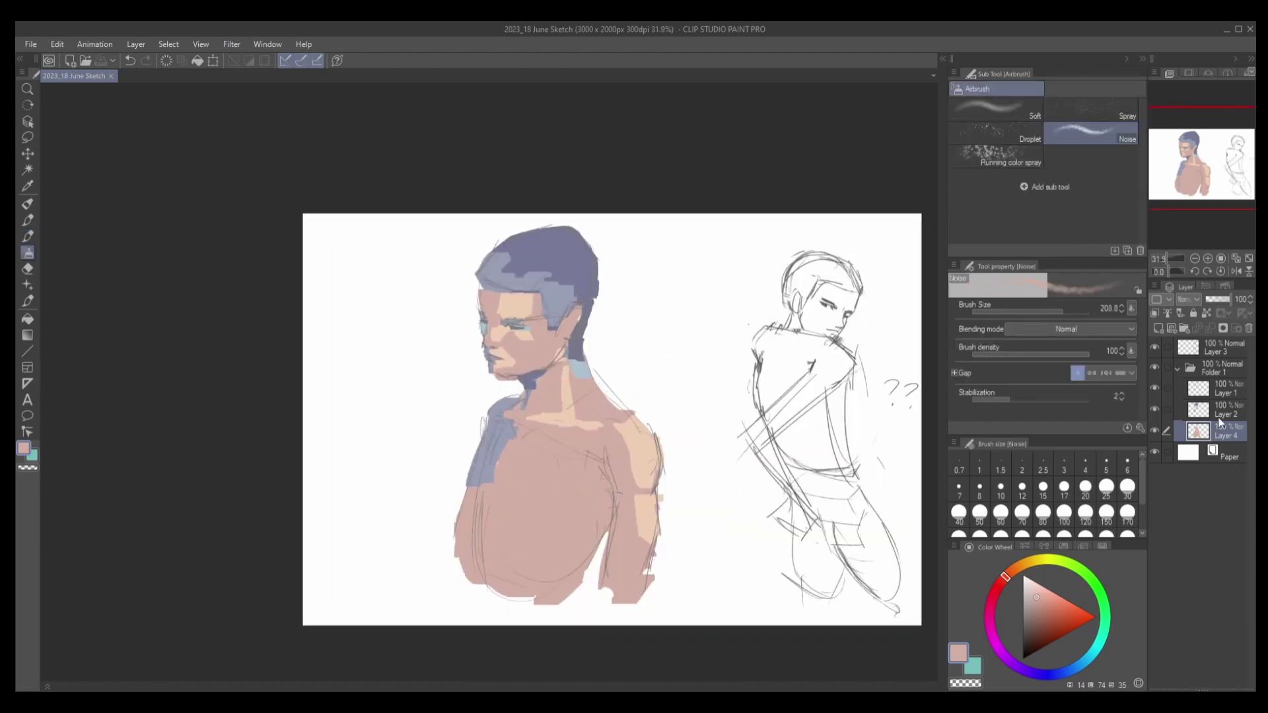
key("b")
left_click(482, 476, "alt")
mouse_move(479, 466)
left_mouse_down()
mouse_move(465, 566)
mouse_move(470, 492)
mouse_move(498, 435)
left_mouse_up()
left_click(506, 413, "alt")
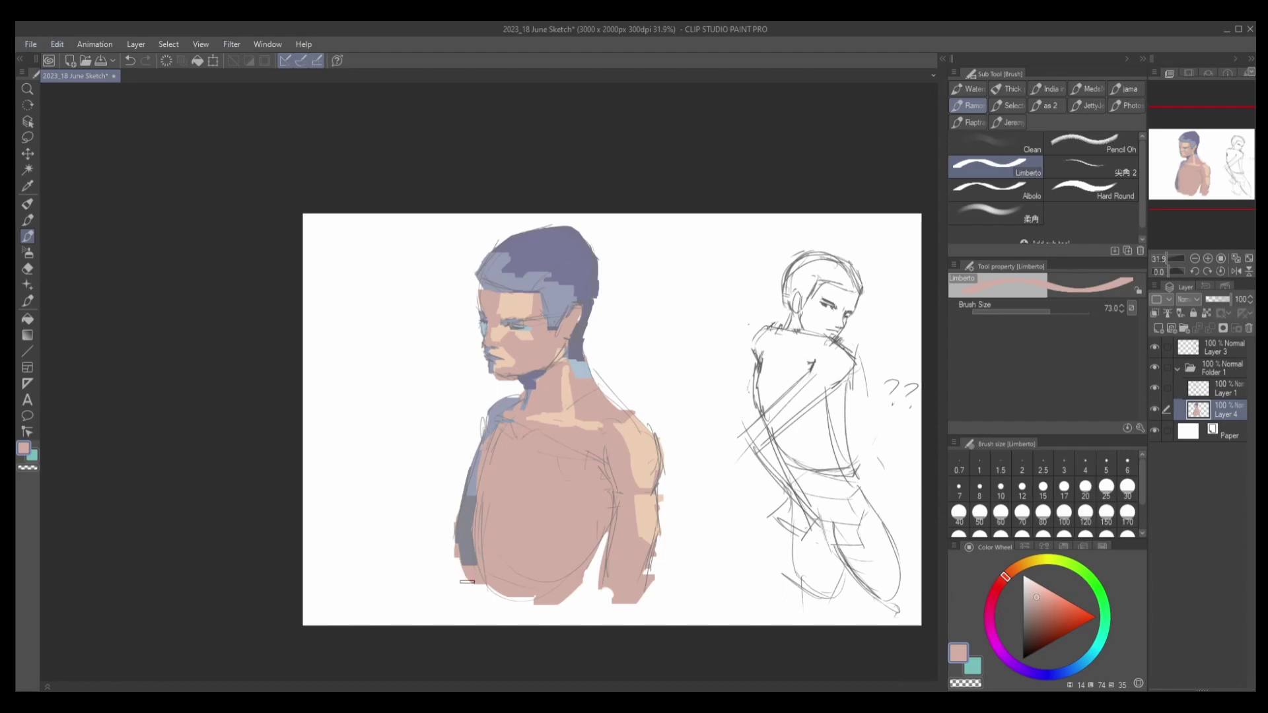
Extend the far arm's shadow outward at its lower end and unify it with the sampled violet.
left_click(470, 555, "alt")
left_click_drag(472, 558, 457, 543)
left_click(457, 542, "alt")
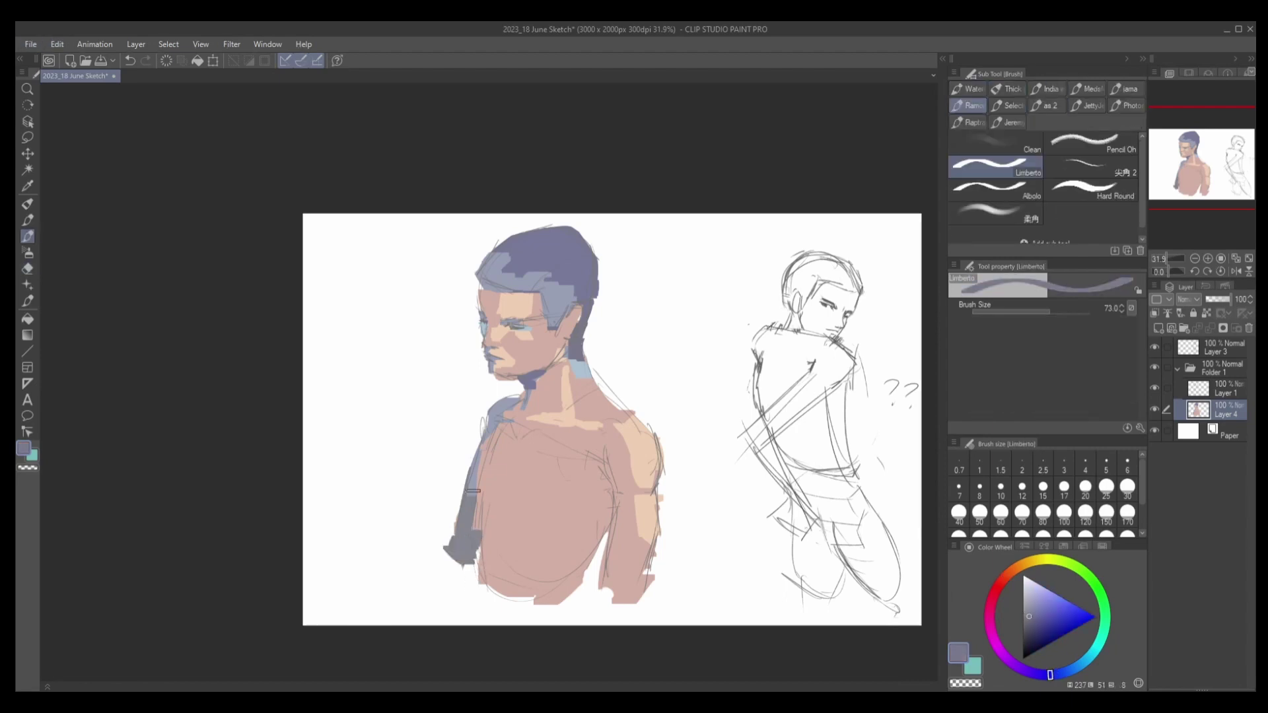
mouse_move(472, 485)
left_mouse_down()
mouse_move(463, 522)
mouse_move(485, 508)
left_mouse_up()
Retouch the bust's upper chest beside the far shoulder with colours sampled from the skin.
left_click(485, 502, "alt")
left_click(523, 453, "alt")
left_click_drag(519, 433, 496, 449)
left_click(509, 452, "alt")
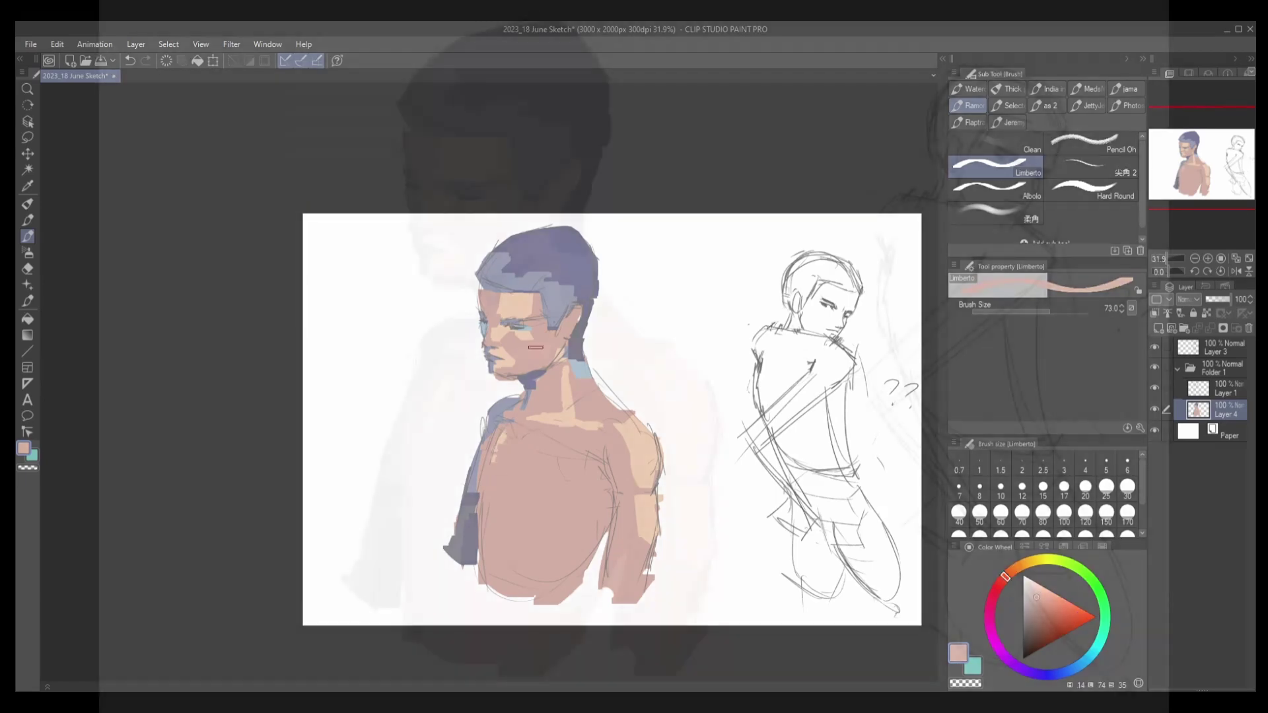